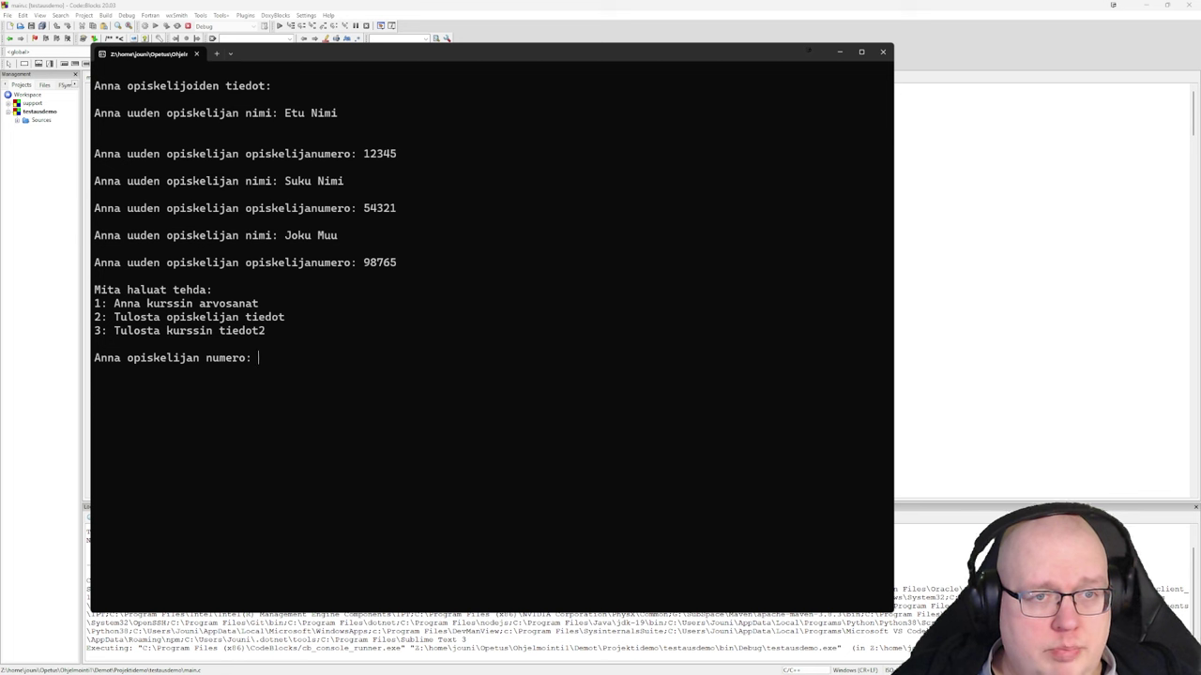
Print the second student's details by entering that student's number in the running program, and close its console window
text(4)
key(BackSpace)
text(54321)
key(Return)
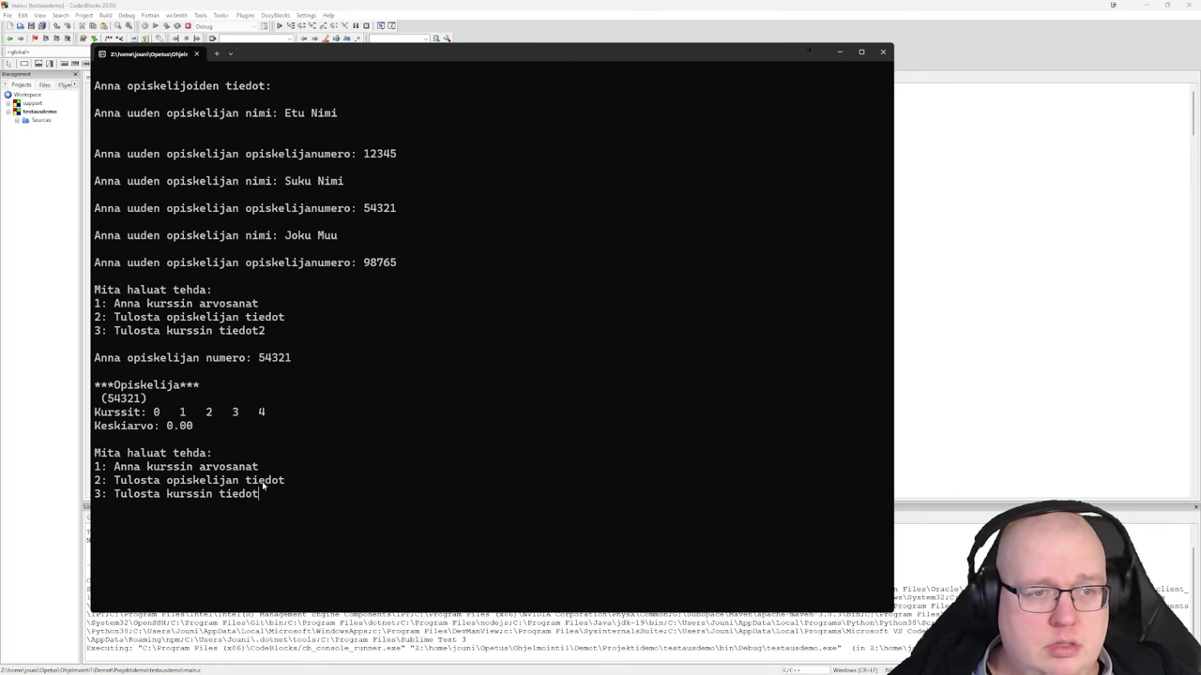
click(885, 54)
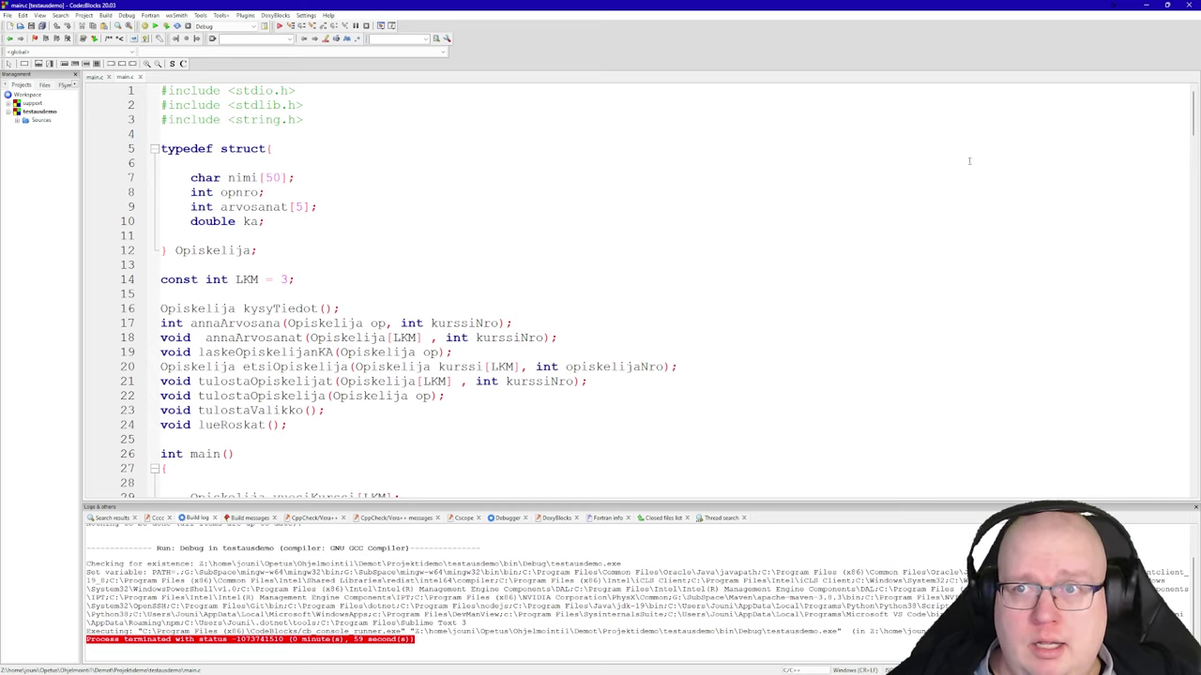
Switch to the Moodle assignment in Firefox and highlight the requirement "Testauksesta laaditaan lyhyt suunnitelma"
click(97, 664)
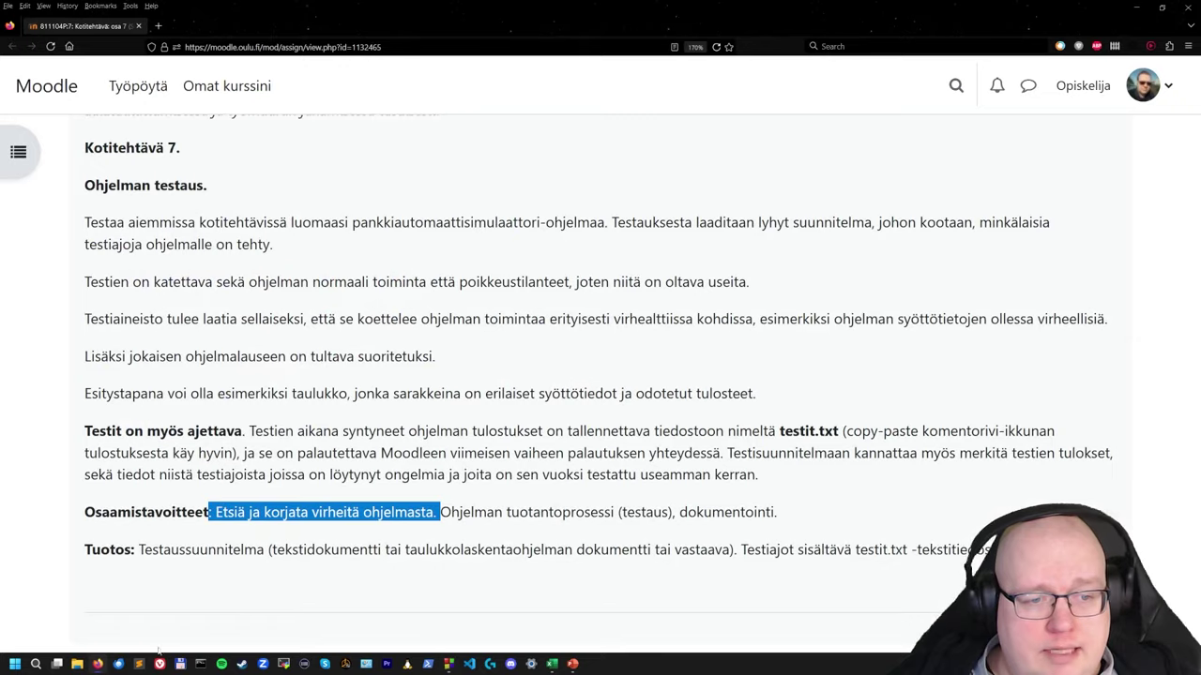
click(621, 361)
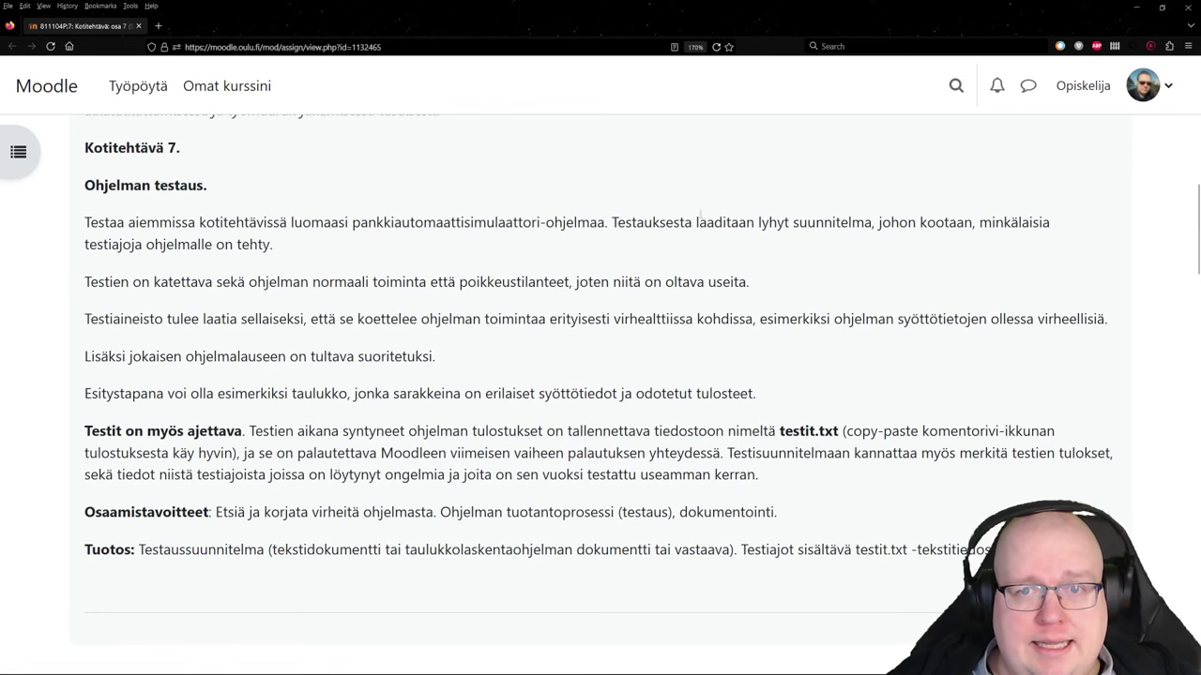
drag(612, 222, 655, 222)
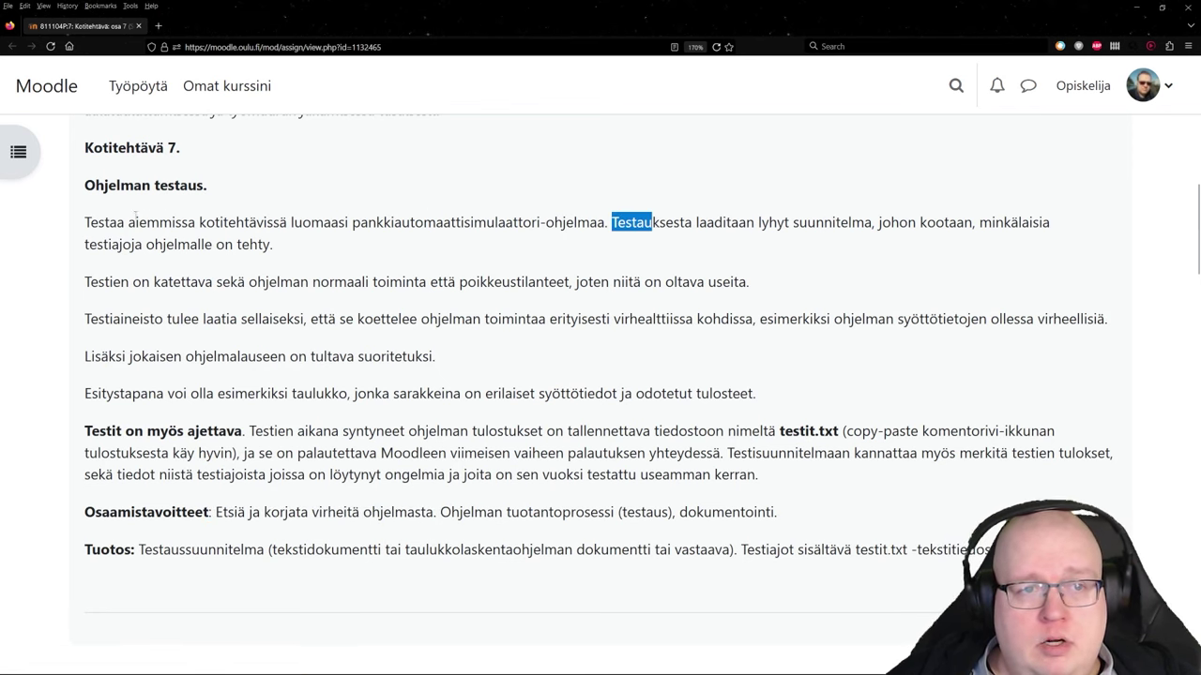
drag(84, 223, 873, 222)
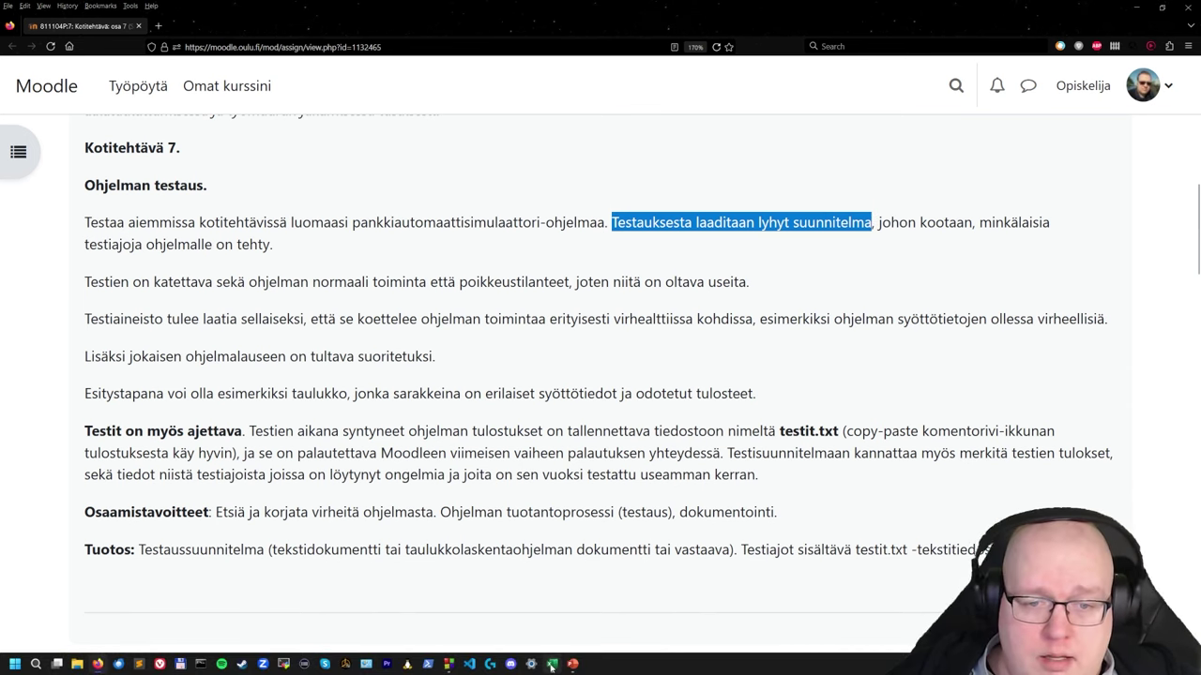
Switch to the test plan workbook in Excel and read the identifier and description of Testitapaus #1 in A2 and B2
click(551, 666)
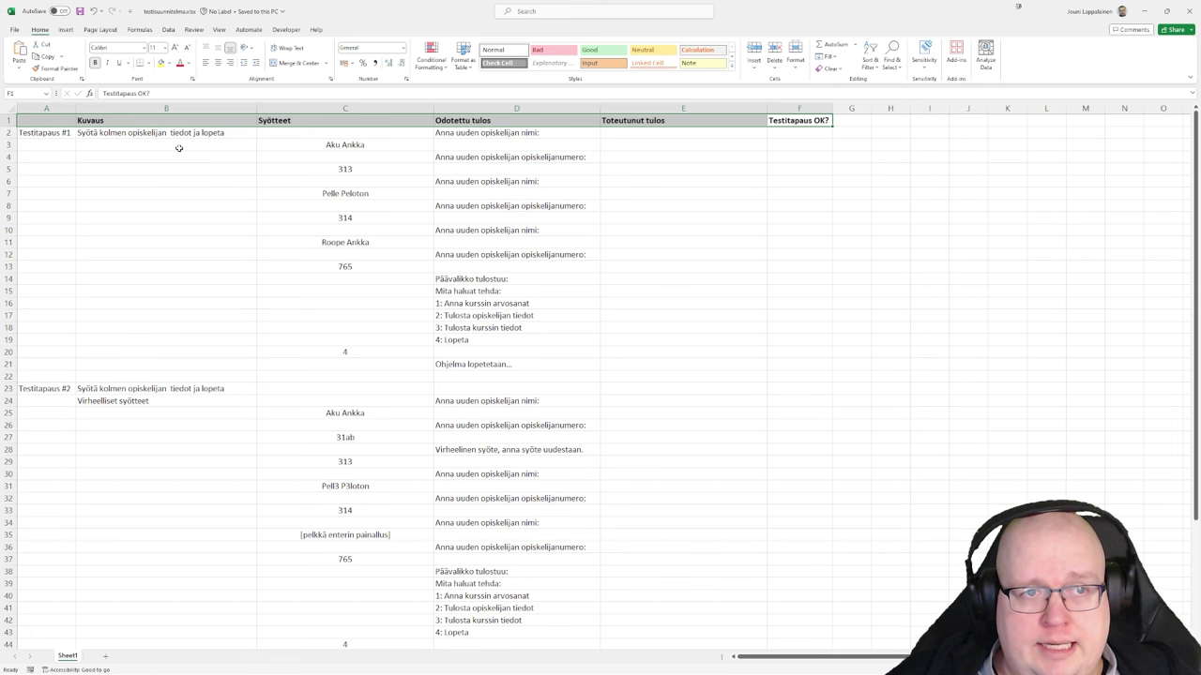
click(69, 134)
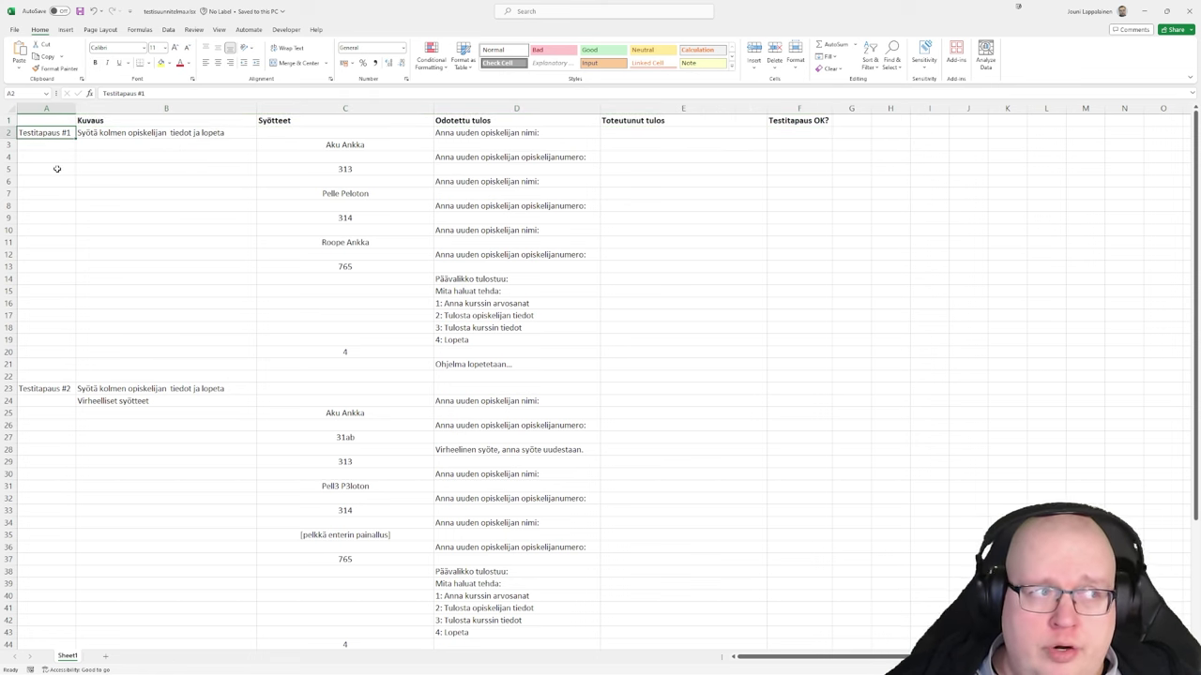
click(101, 134)
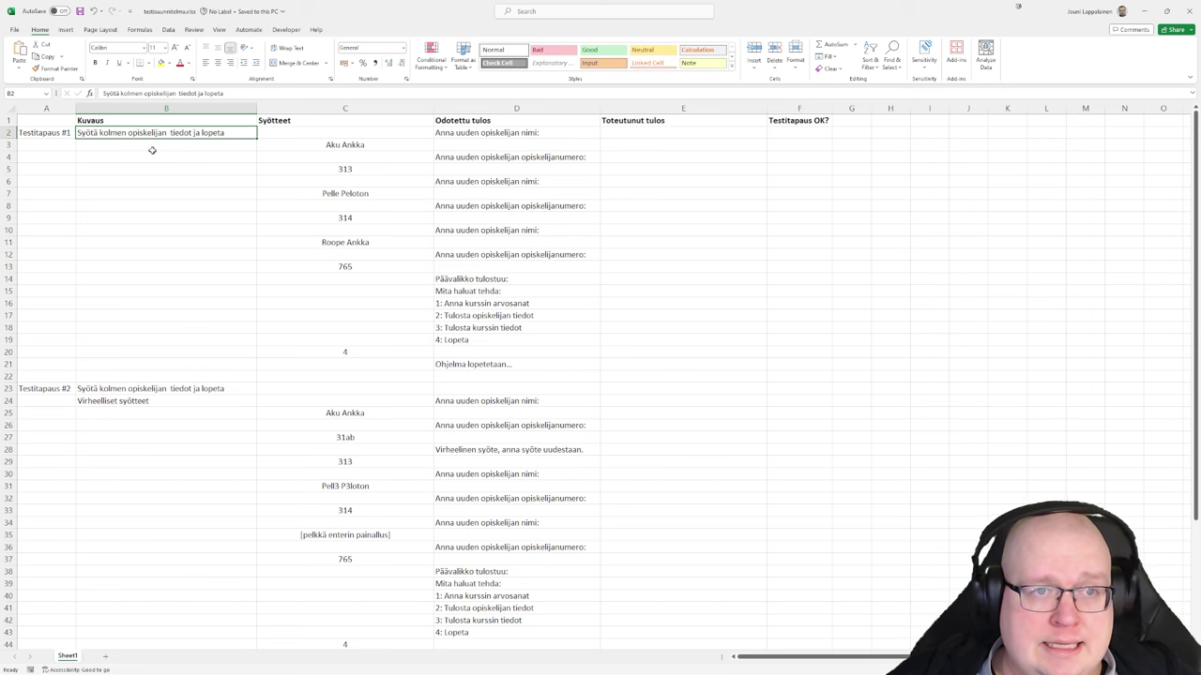
Examine the inputs of Testitapaus #1 in C2:C20, going through the student names and numbers in order
drag(295, 132, 307, 356)
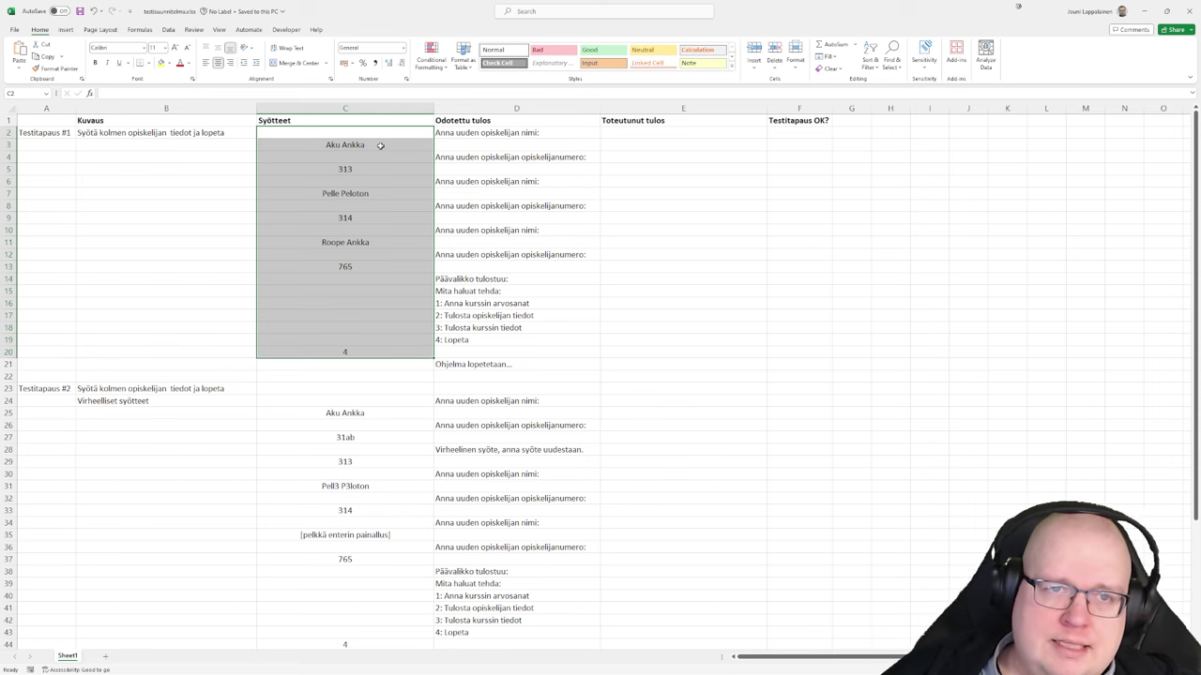
click(371, 180)
click(369, 170)
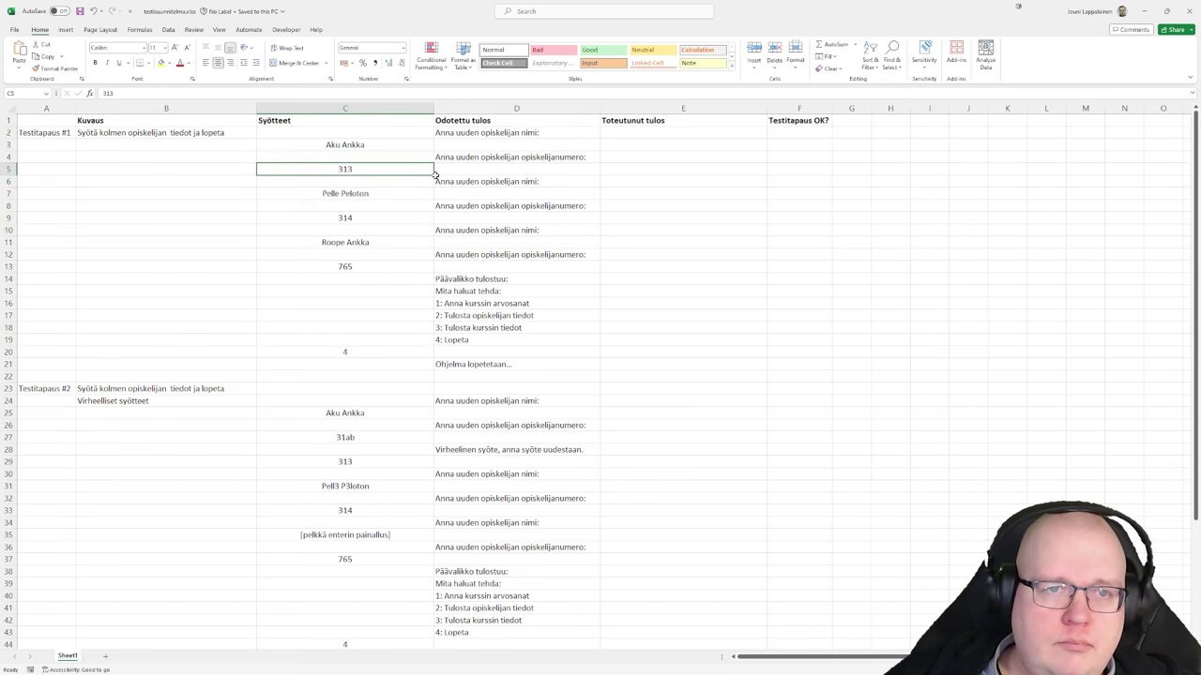
click(373, 146)
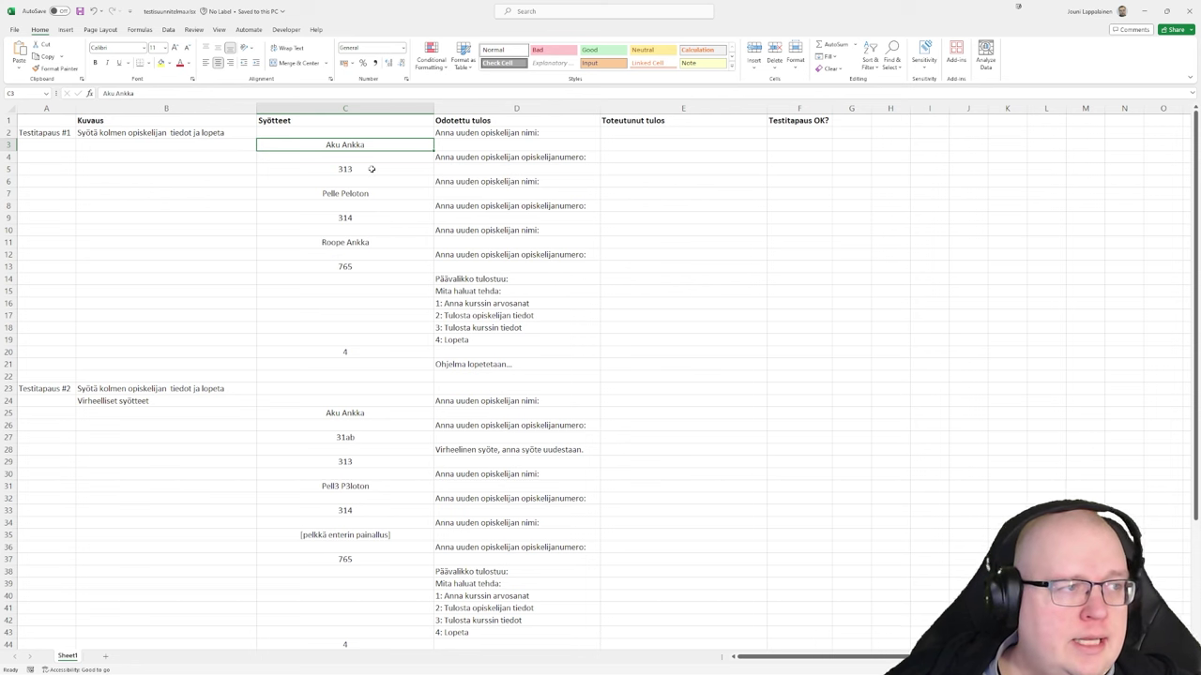
click(371, 169)
click(369, 192)
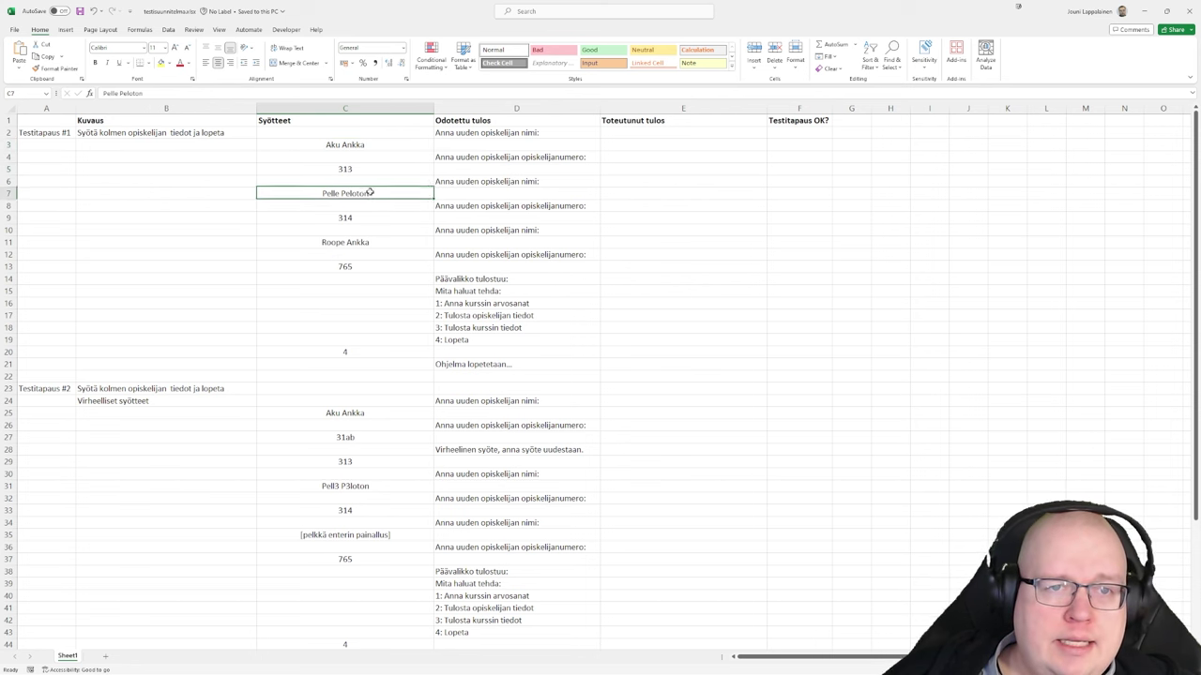
click(368, 218)
click(368, 243)
click(373, 270)
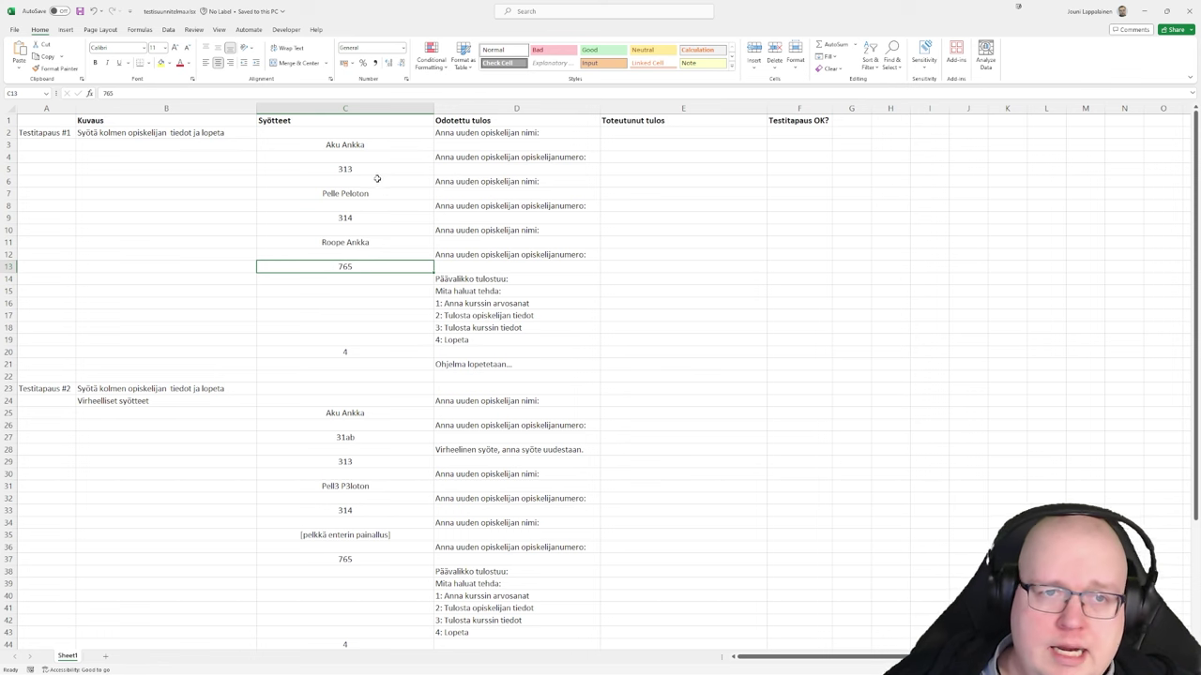
click(354, 142)
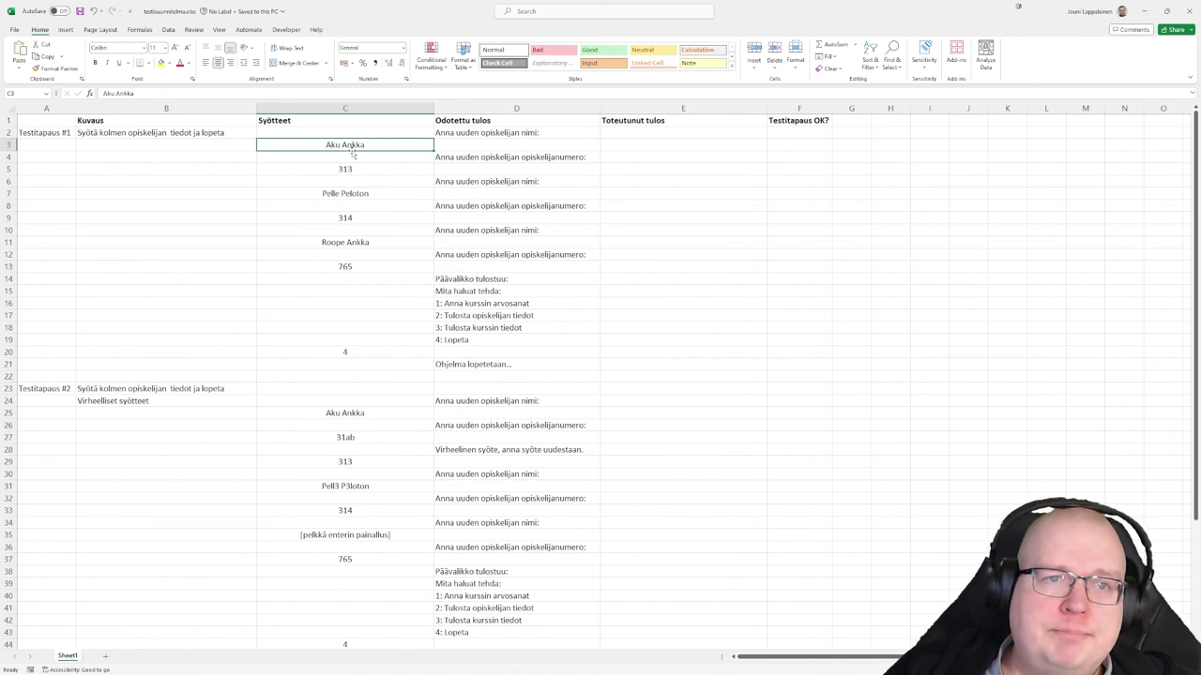
Compare the first expected output in D2 with the student name input in C3
click(498, 132)
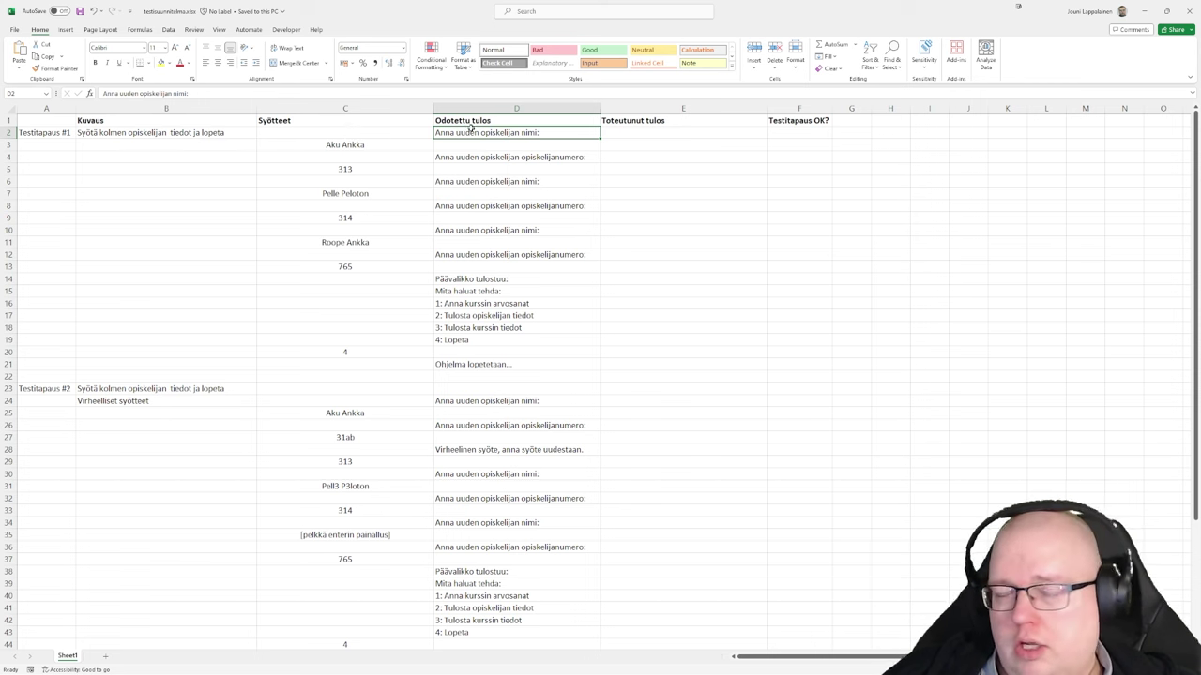
click(390, 146)
key(Up)
key(Right)
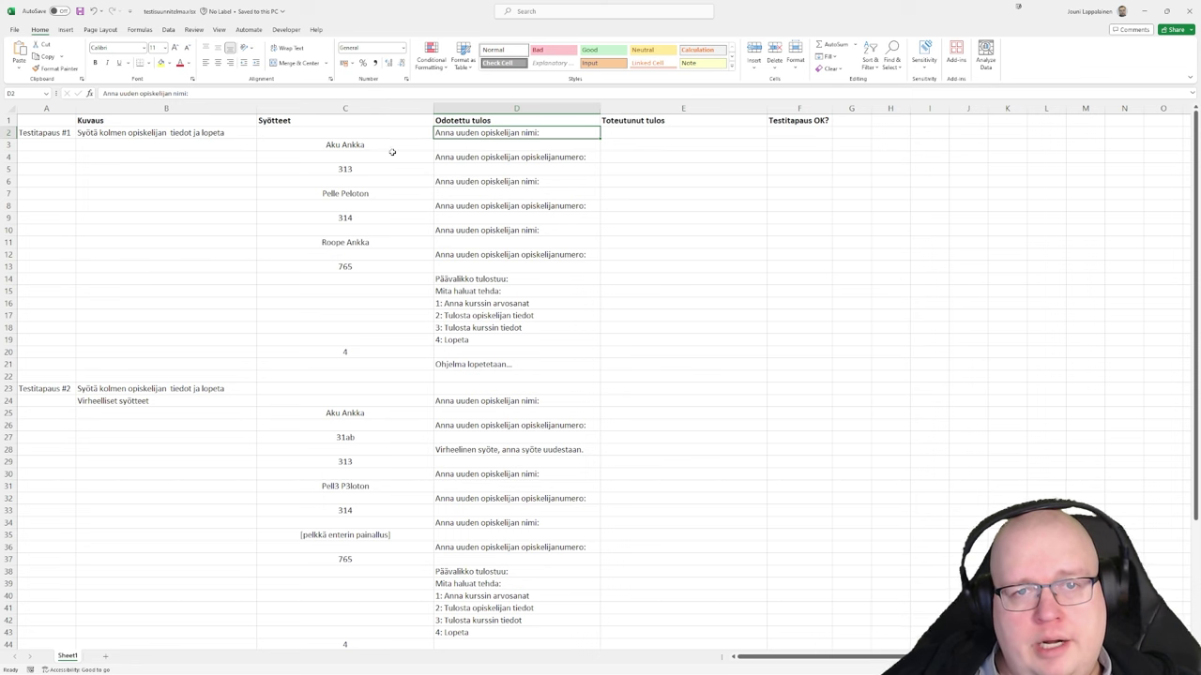
click(384, 147)
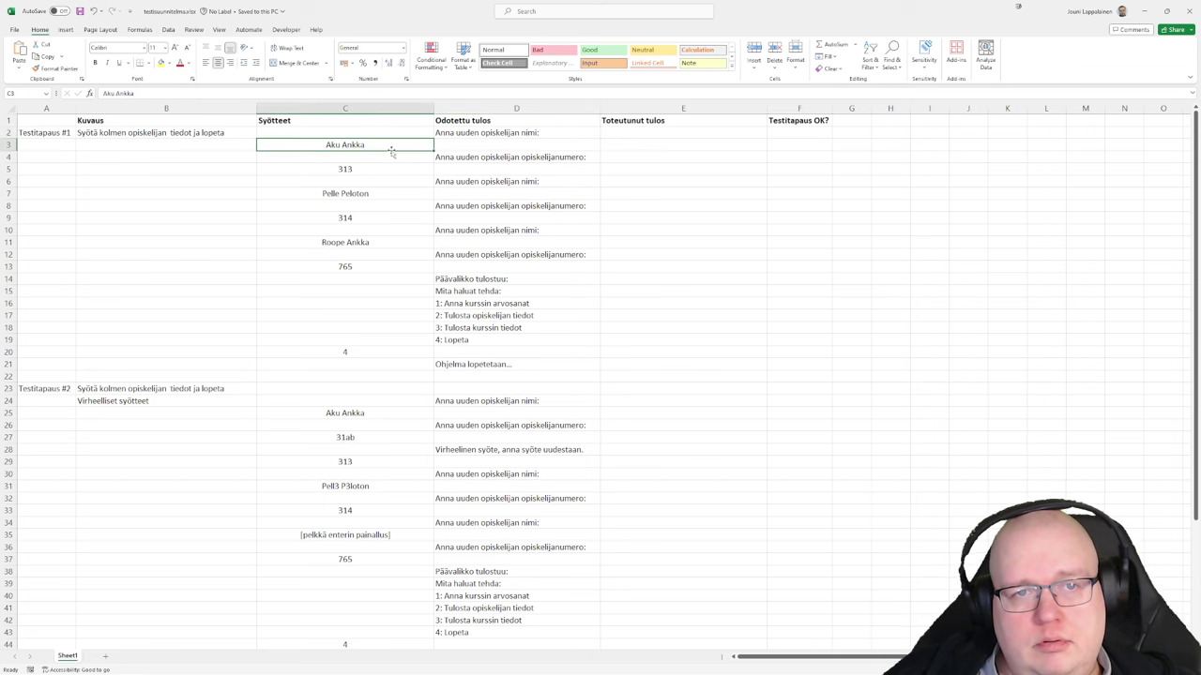
click(451, 136)
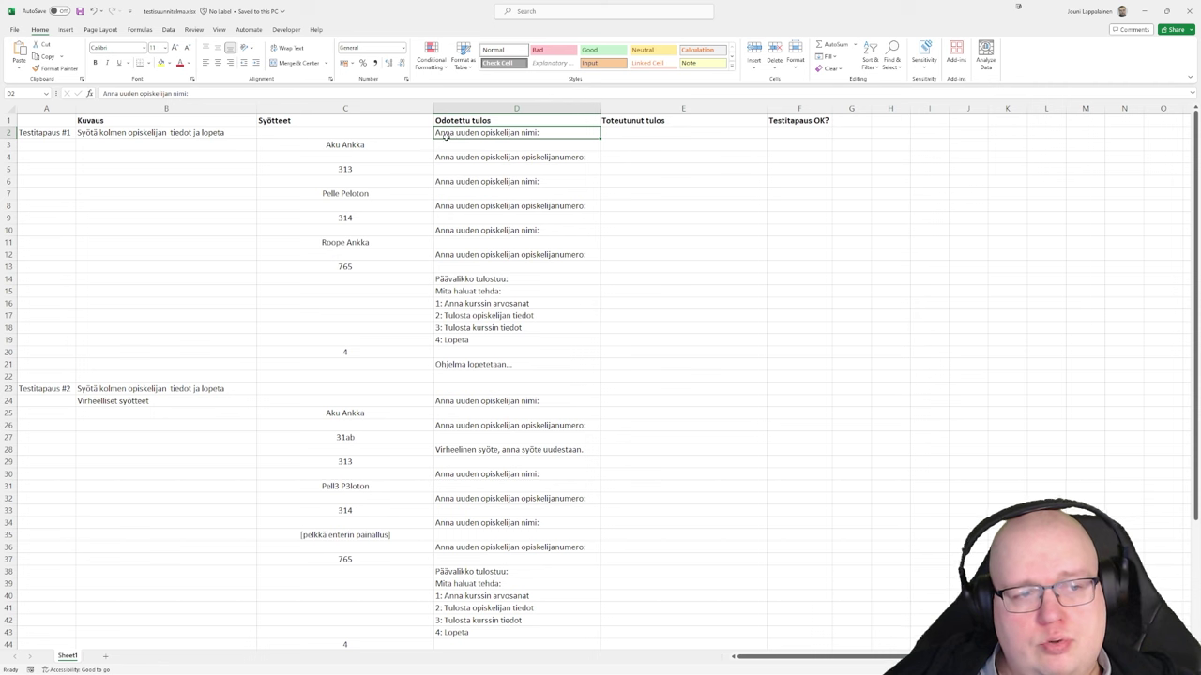
Append "[enter]" to the first student name input in cell C3
click(343, 147)
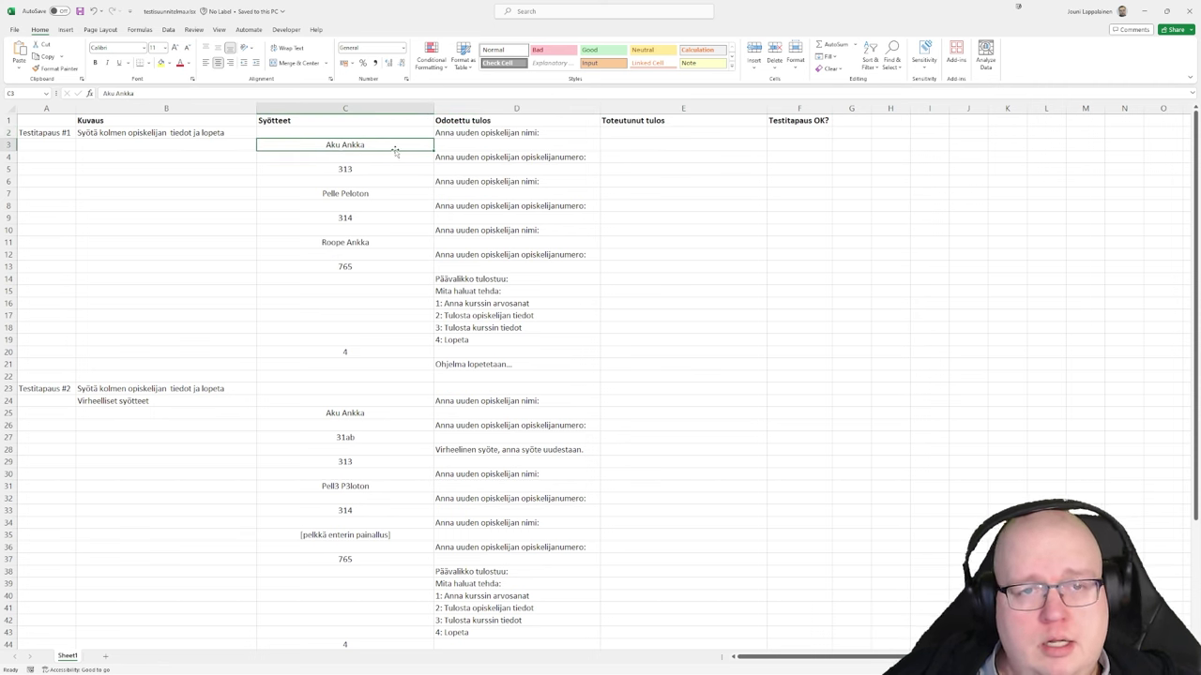
click(267, 92)
text([)
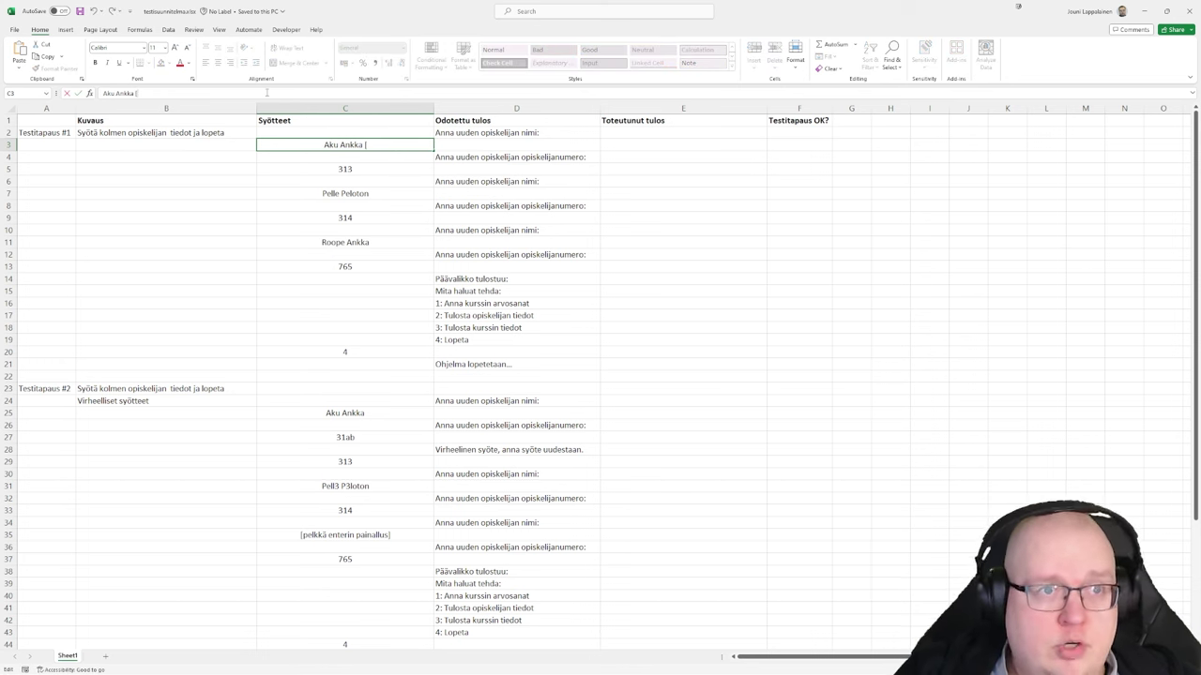
text(enter])
click(387, 294)
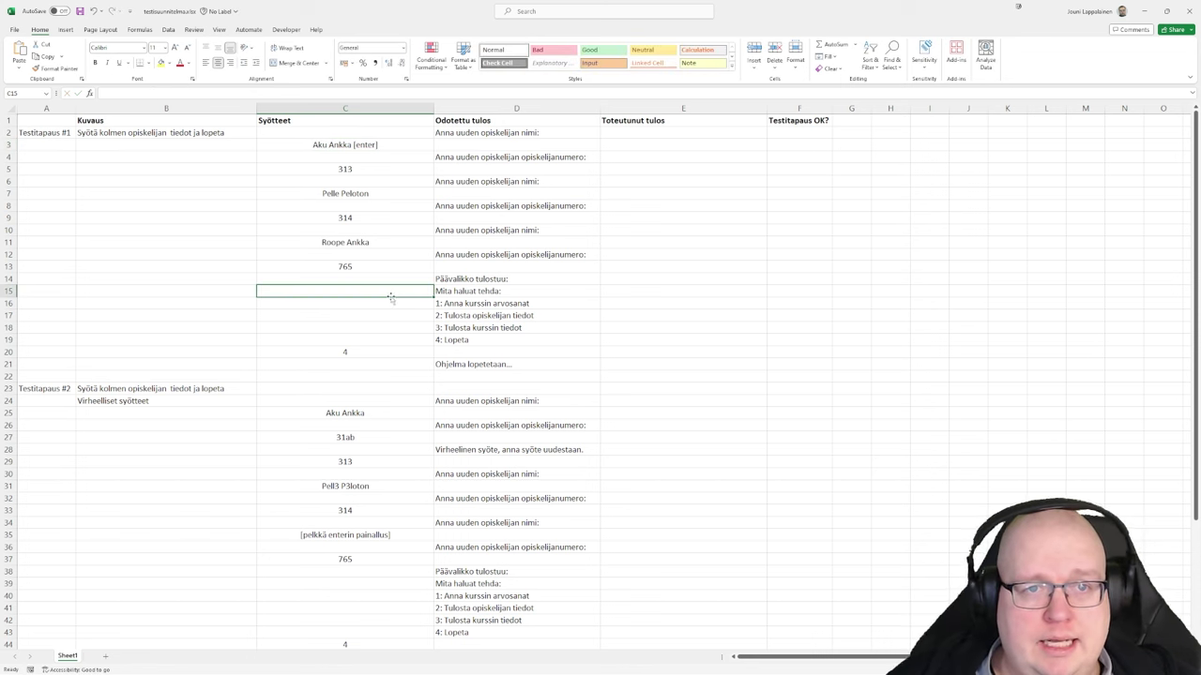
Remove the "[enter]" marker from cell C3, leaving only the name in the cell
click(353, 146)
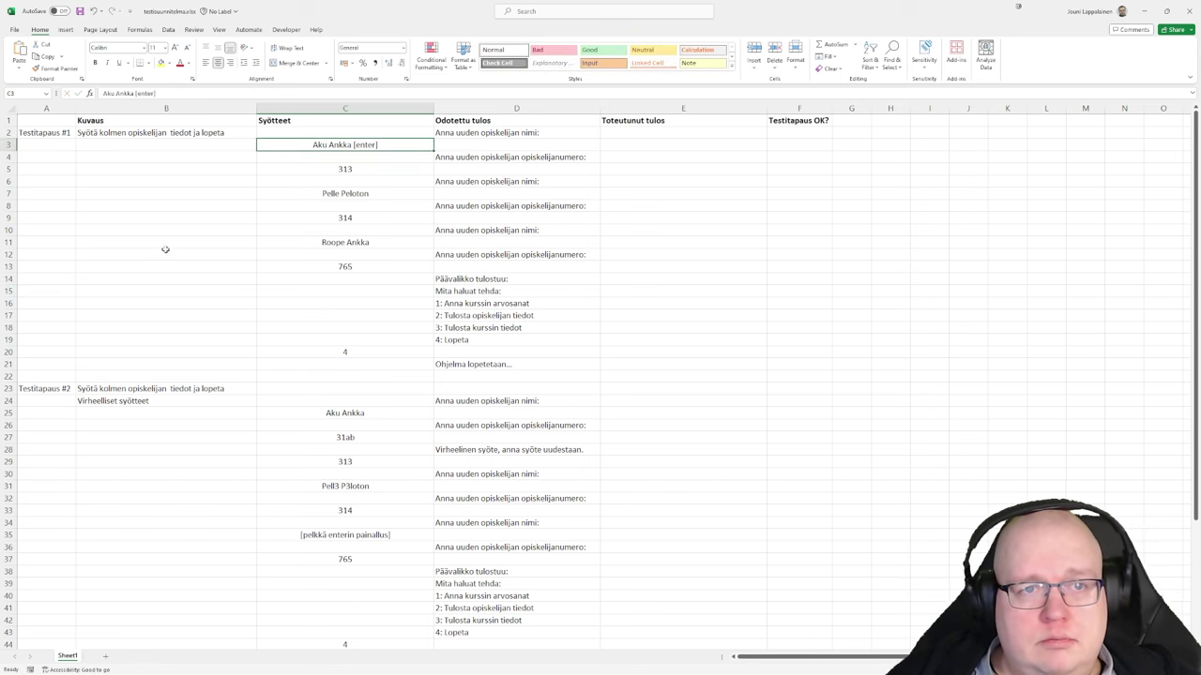
click(164, 94)
drag(164, 94, 133, 94)
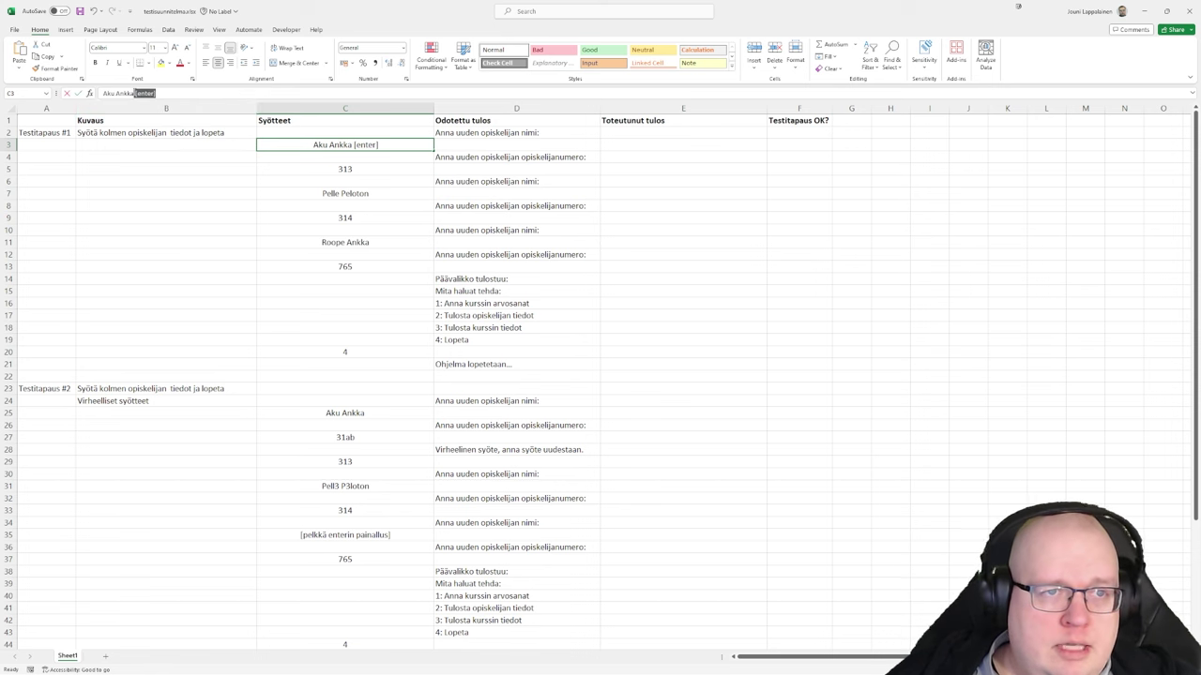
key(BackSpace)
key(Return)
click(410, 145)
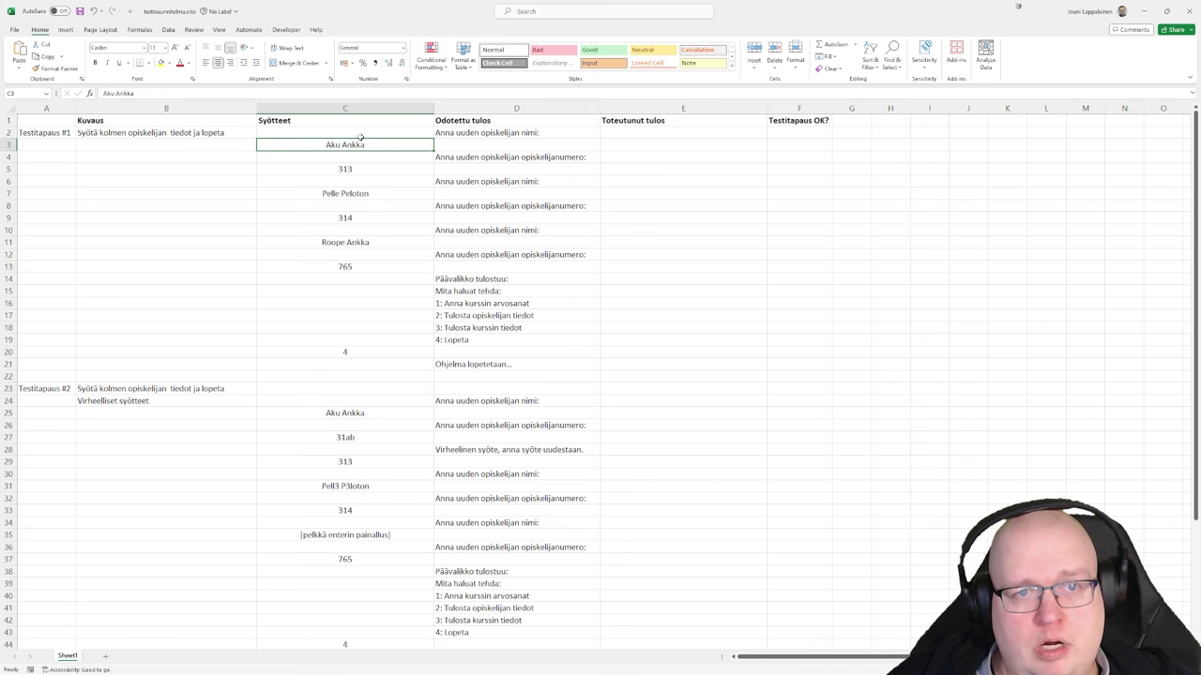
Examine the remaining inputs and expected outputs of Testitapaus #1, from D4 through the main menu to the exit message in D21
click(466, 158)
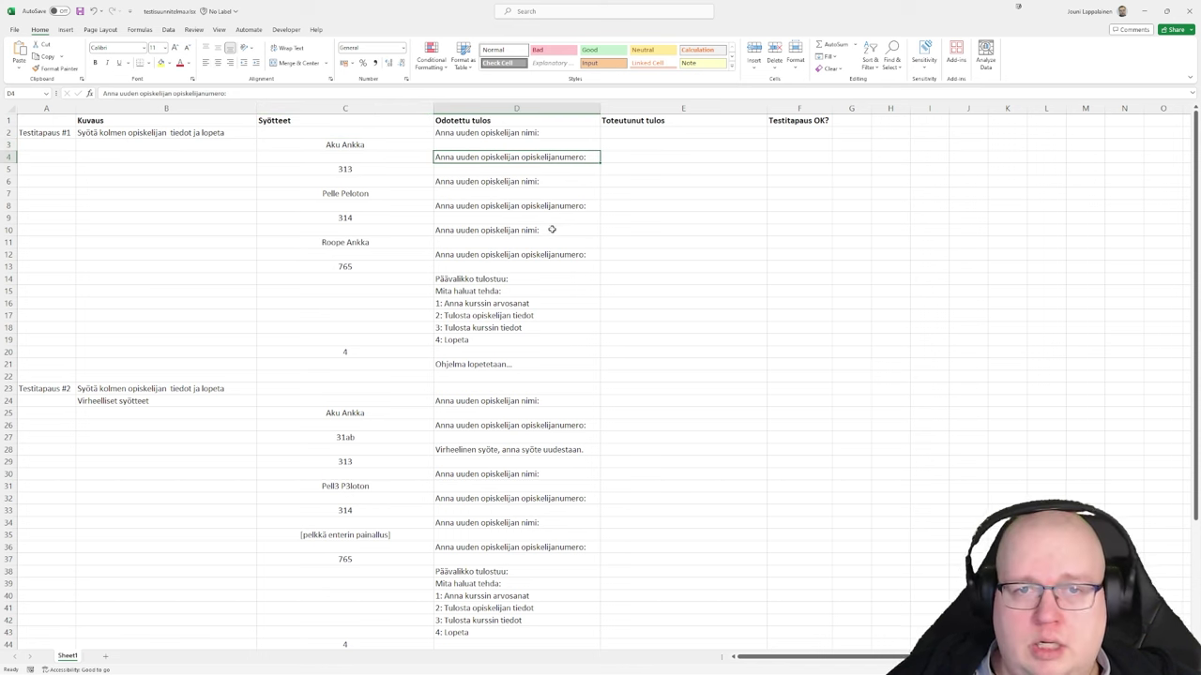
click(345, 168)
click(497, 182)
drag(432, 187, 441, 231)
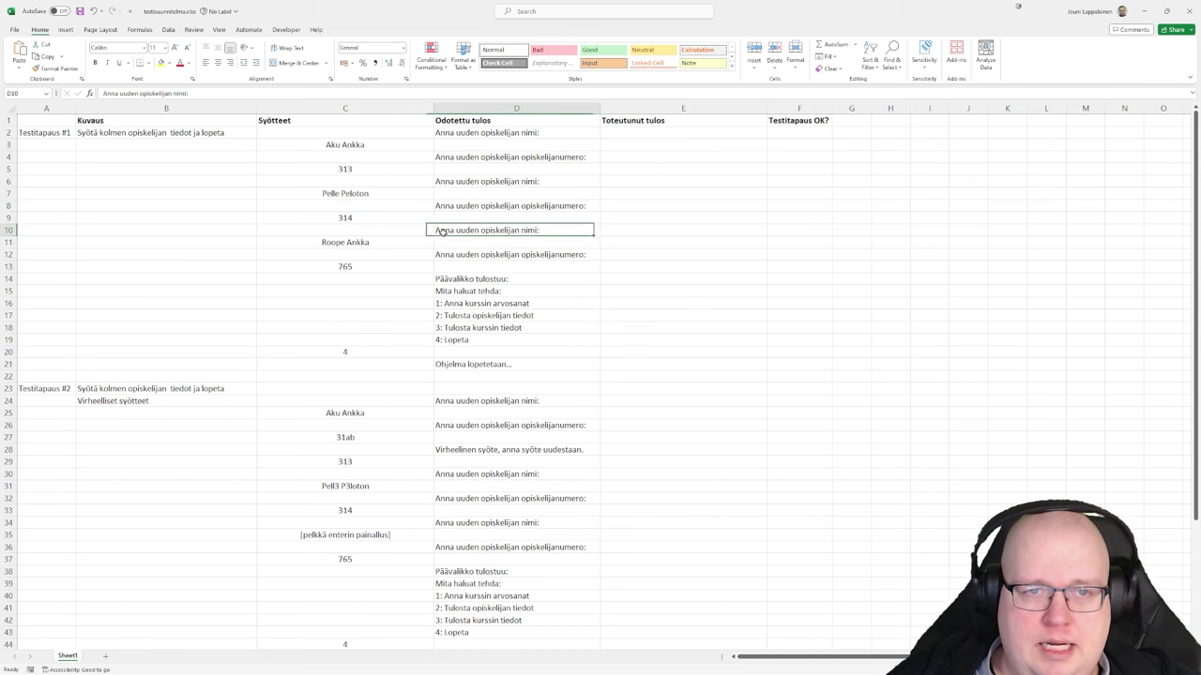
click(382, 240)
click(371, 269)
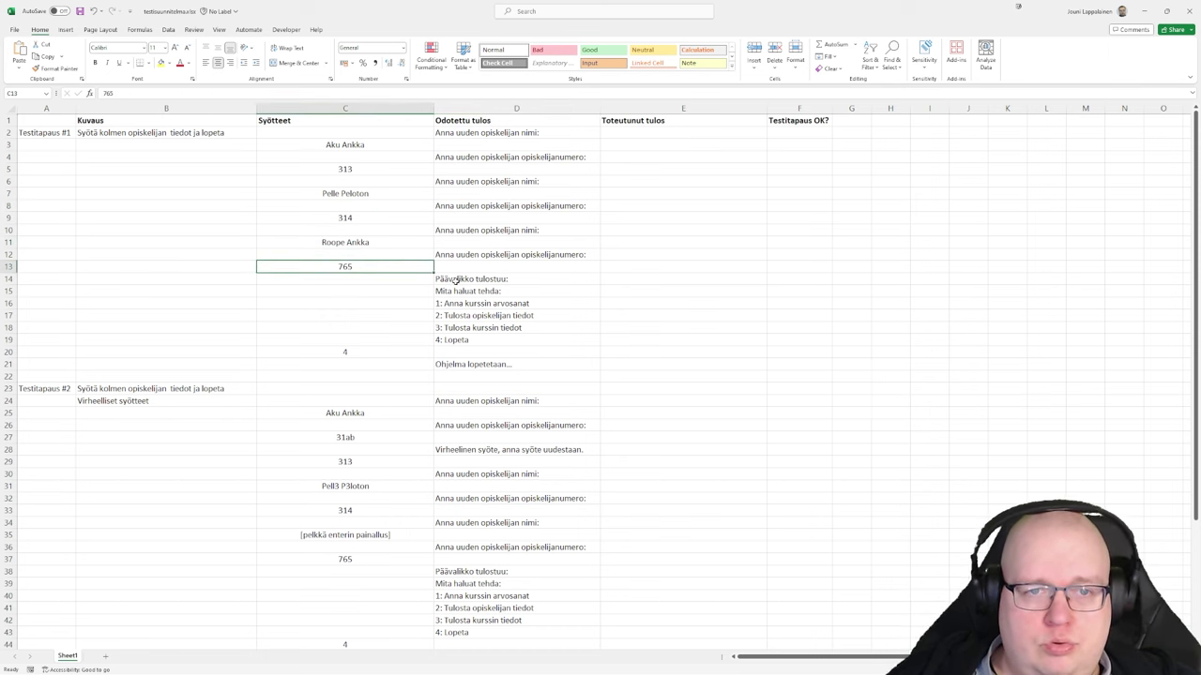
drag(457, 280, 458, 343)
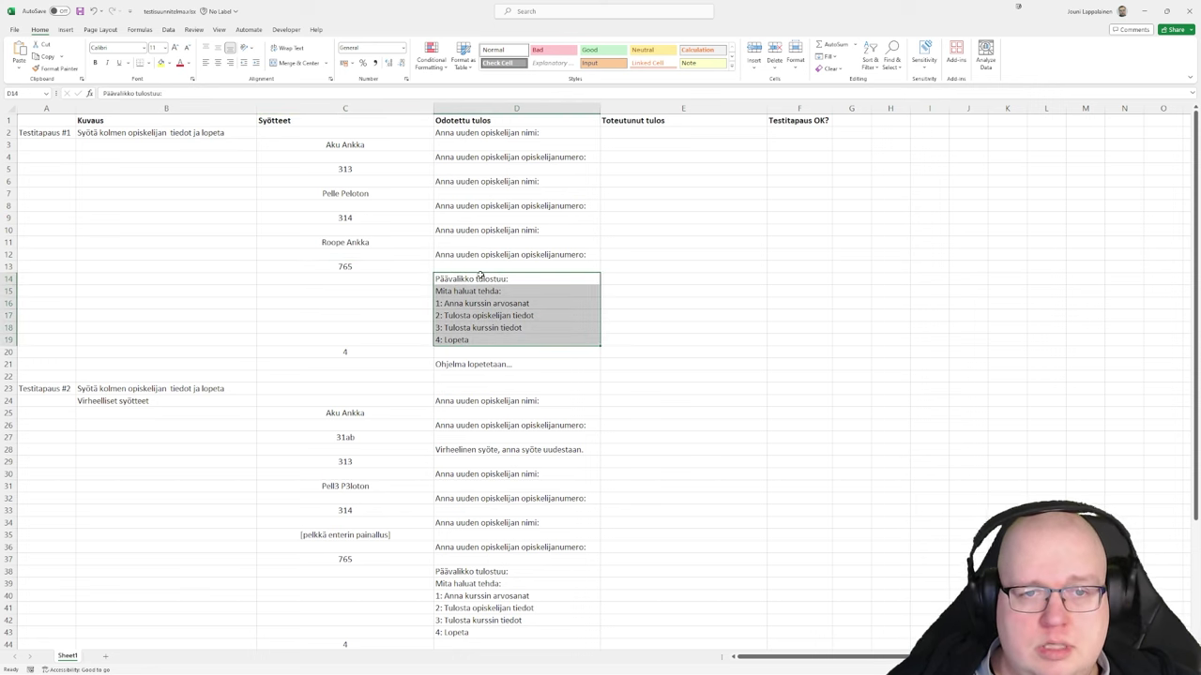
click(520, 279)
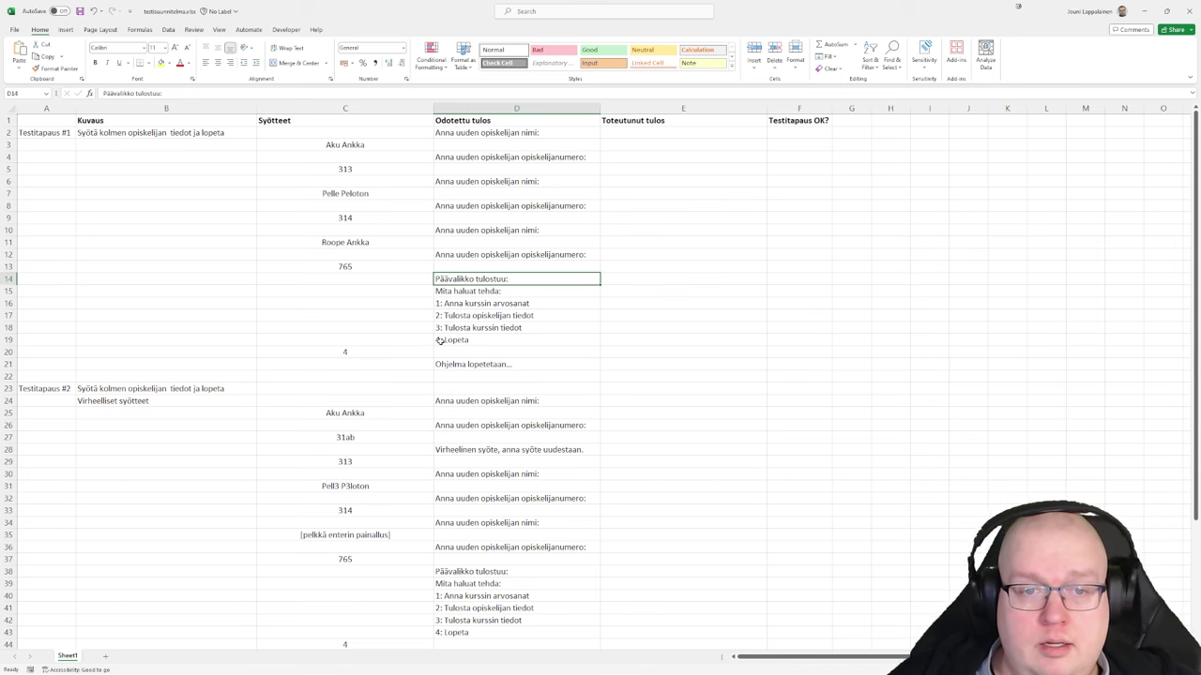
click(385, 348)
click(462, 365)
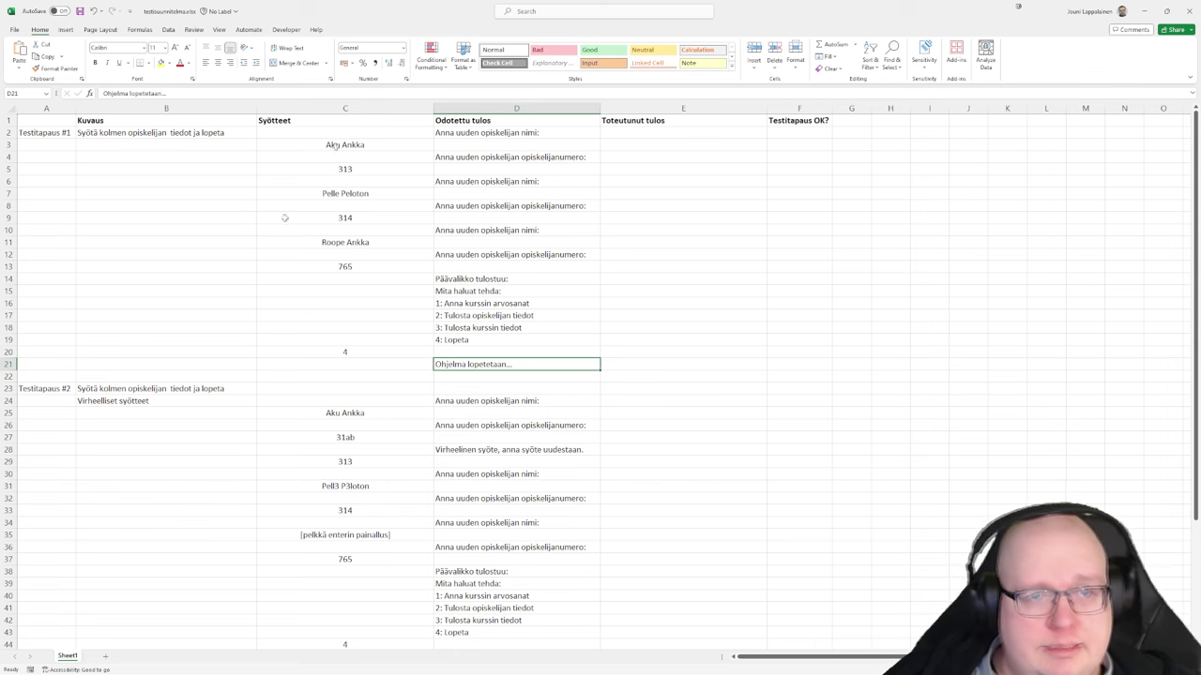
drag(64, 130, 504, 364)
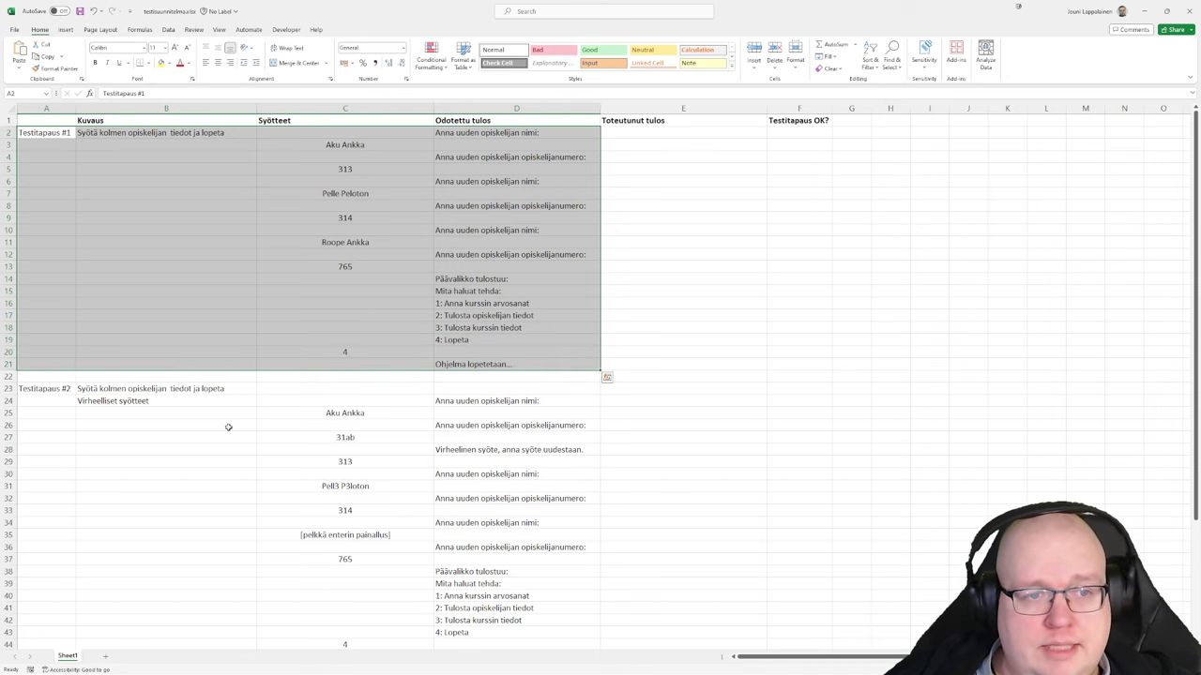
Read the identifier and description of Testitapaus #2 in A23:B24, including the "Virheelliset syötteet" line
click(150, 402)
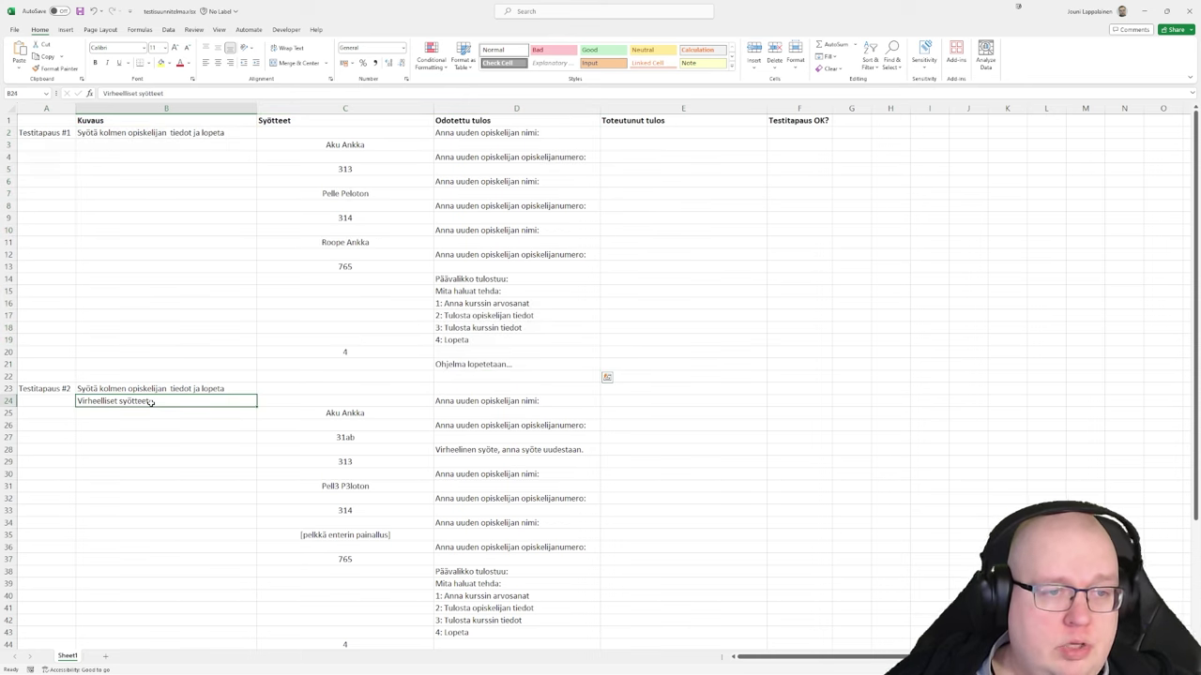
drag(57, 385, 195, 405)
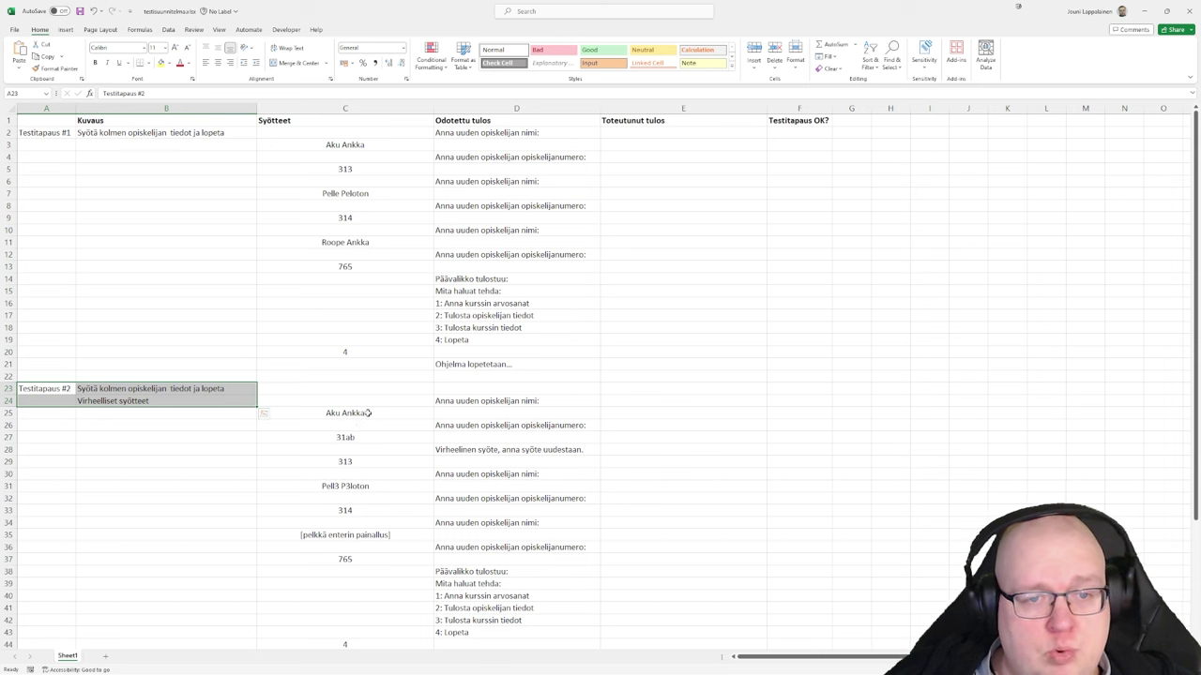
click(150, 401)
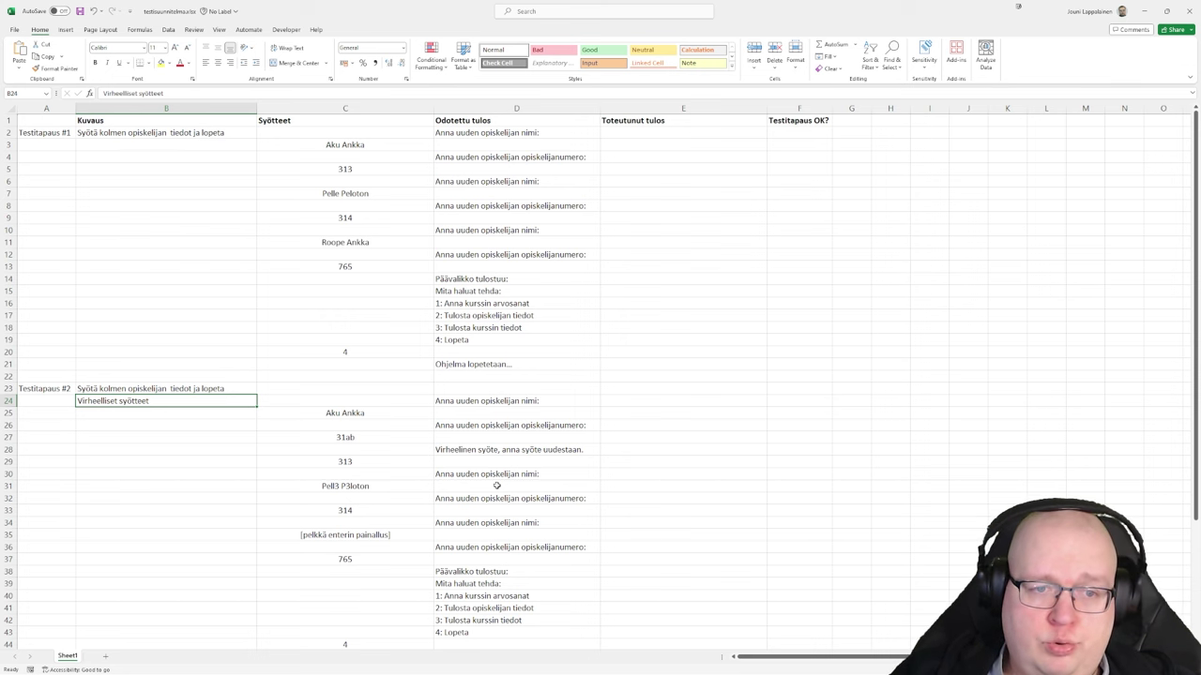
Examine the faulty inputs of Testitapaus #2 from C25 to C35, including "31ab" in C27, the error response in D28 and "[pelkkä enterin painallus]"
click(345, 413)
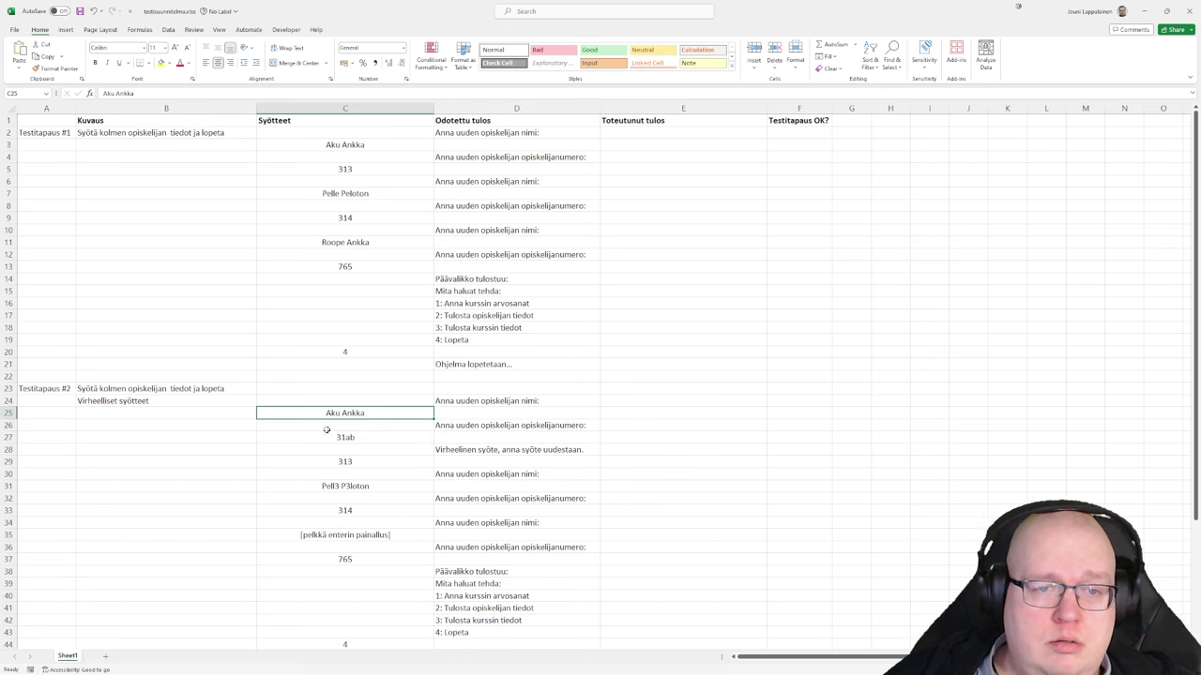
click(345, 145)
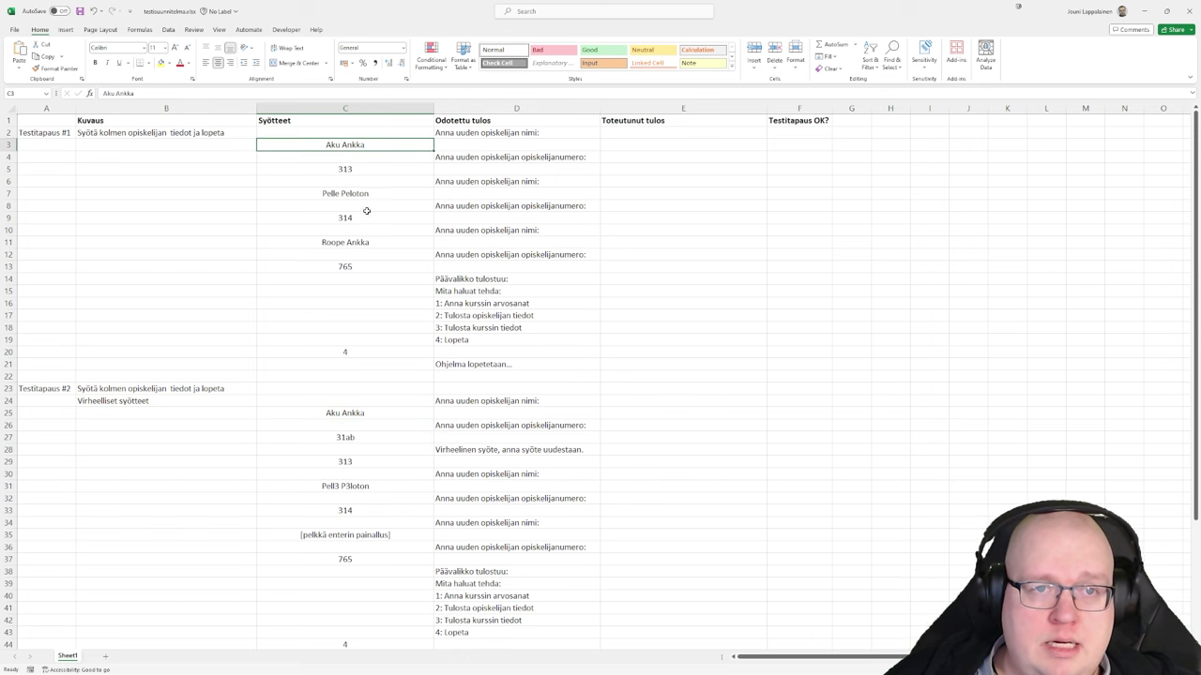
click(365, 437)
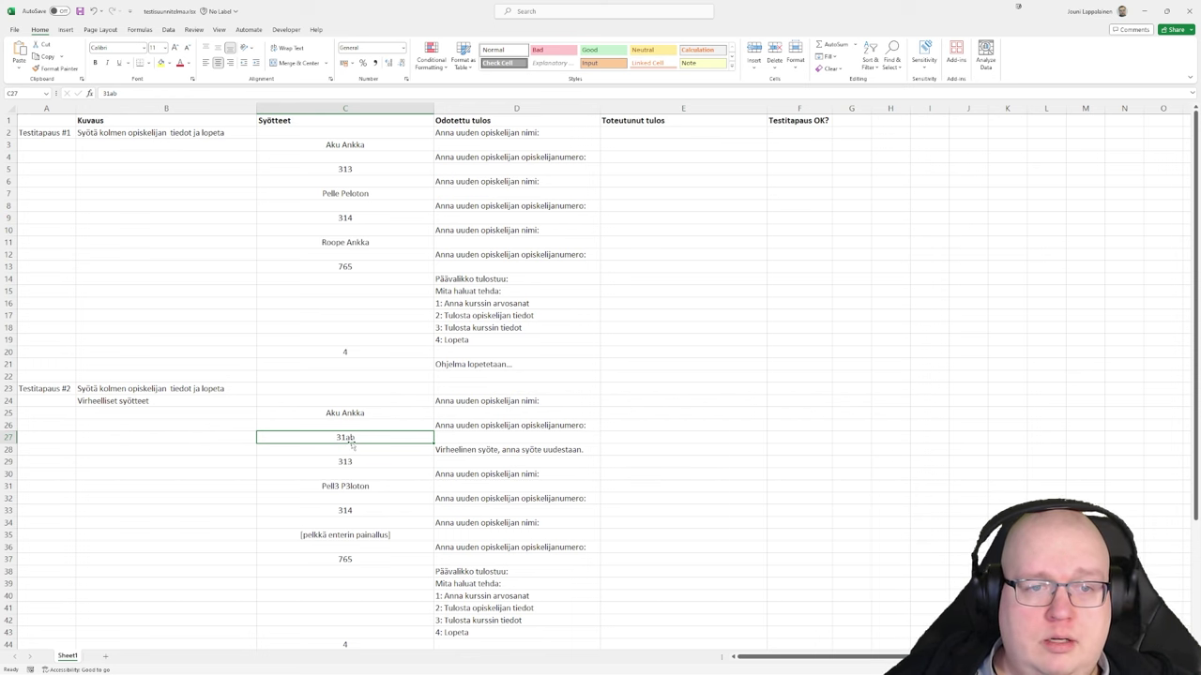
click(445, 452)
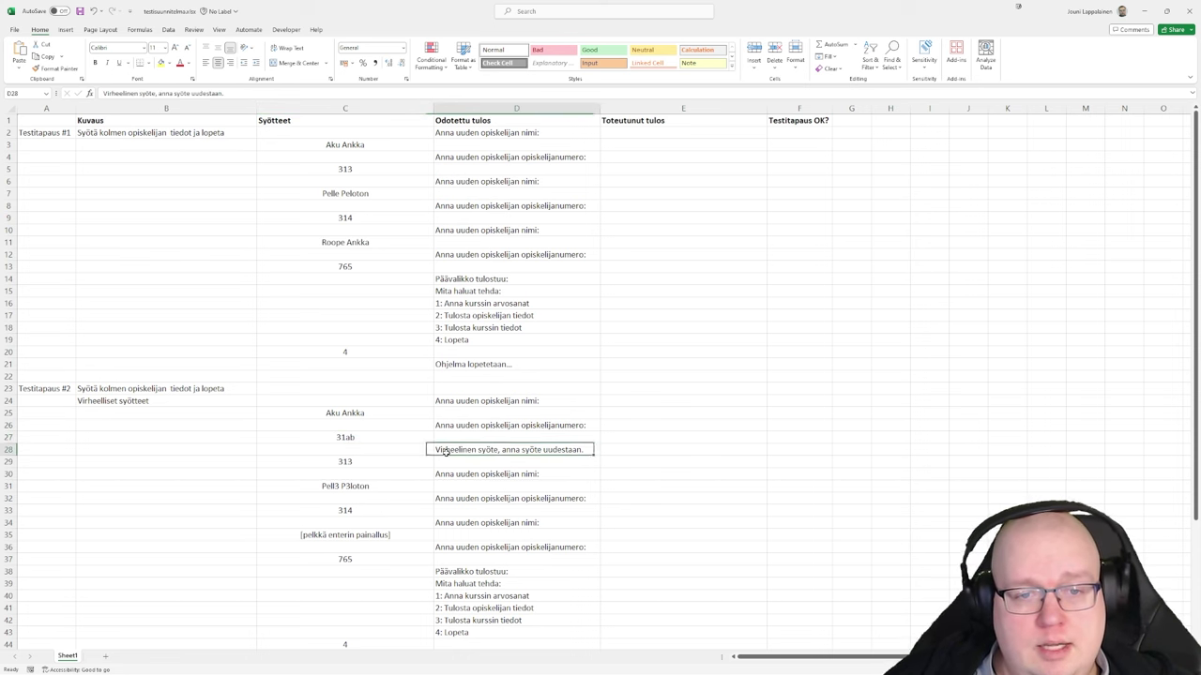
click(366, 463)
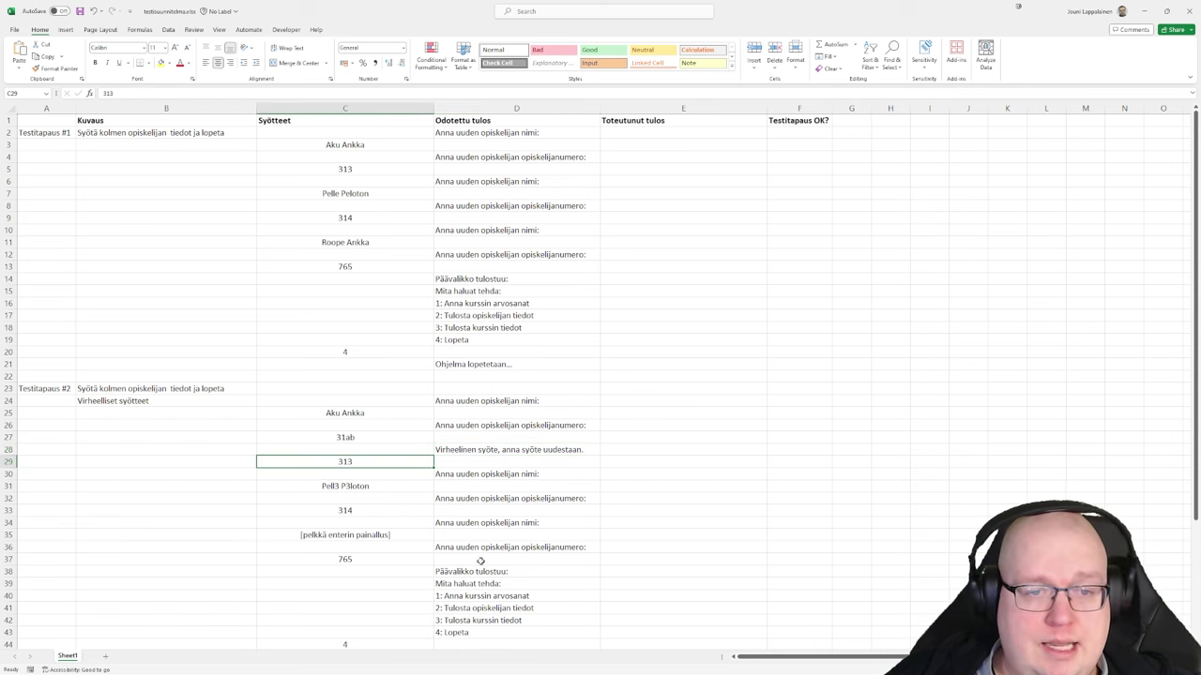
click(447, 480)
click(385, 487)
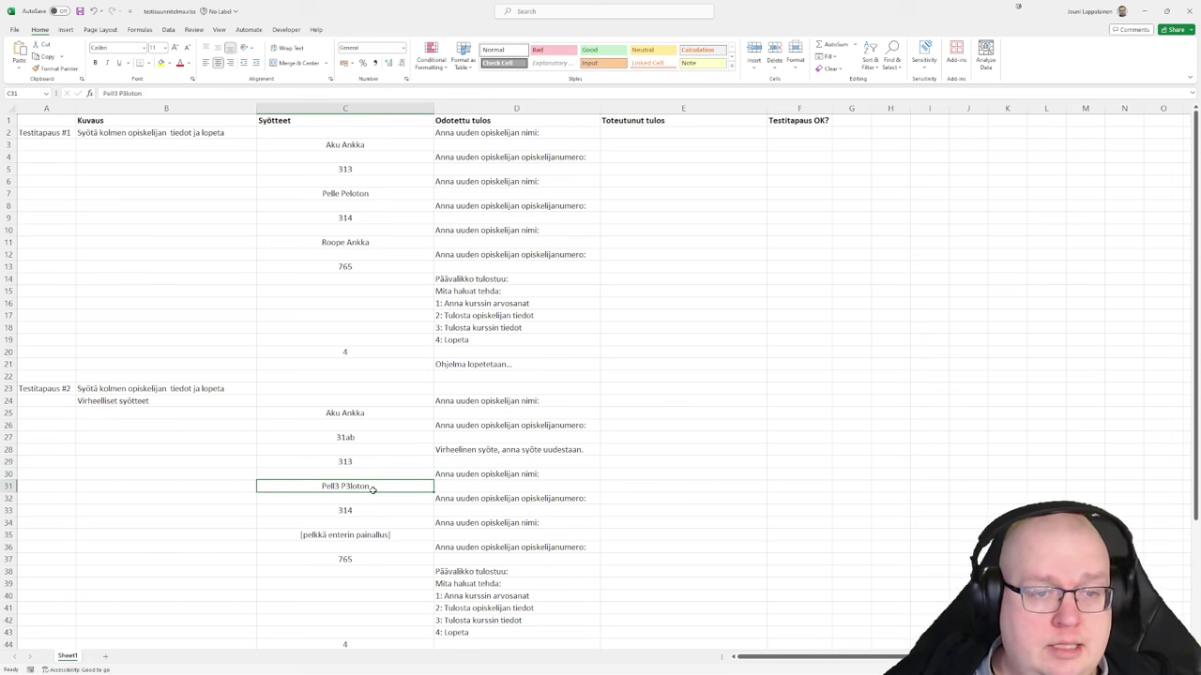
click(367, 439)
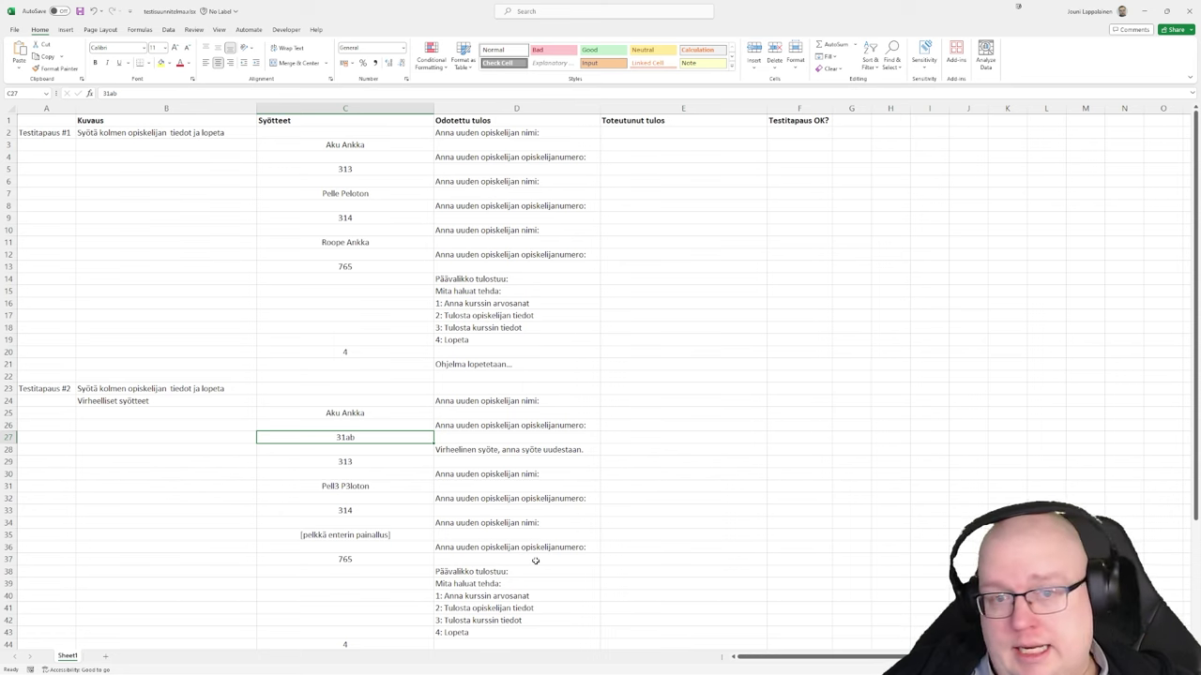
scroll(450, 554, down, 3)
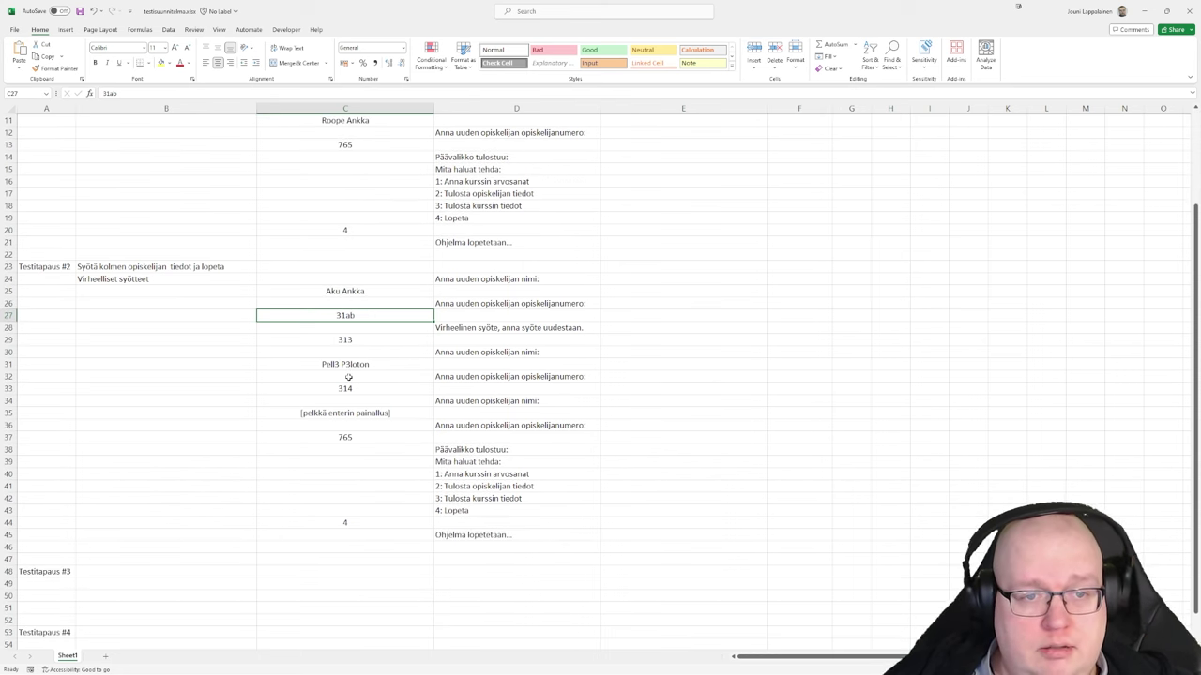
click(347, 413)
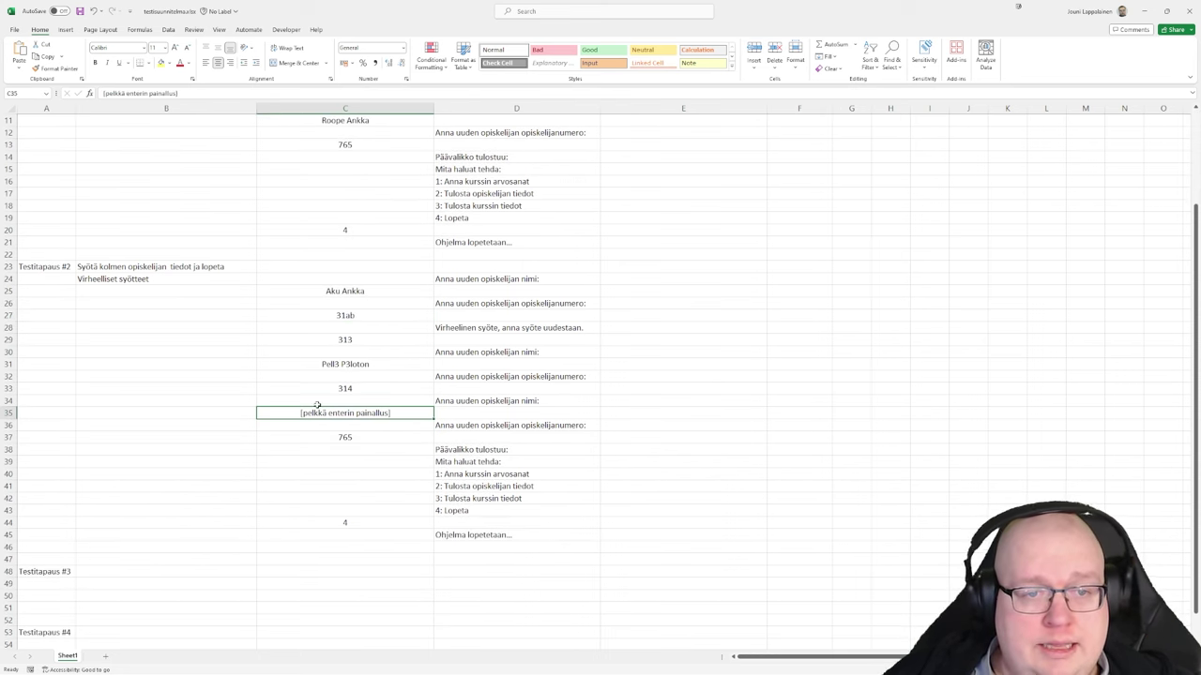
click(110, 280)
Replace the student number input in cell C33 of Testitapaus #2 with -150
click(338, 392)
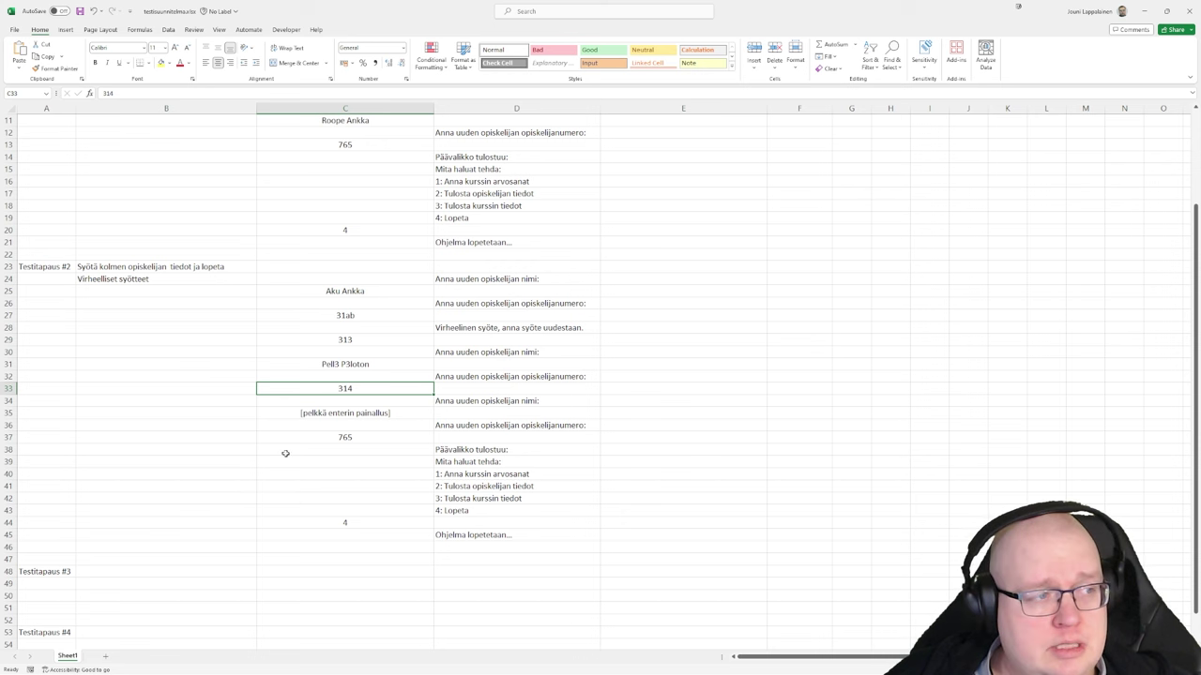
double_click(367, 393)
key(BackSpace)
key(BackSpace)
text(-150)
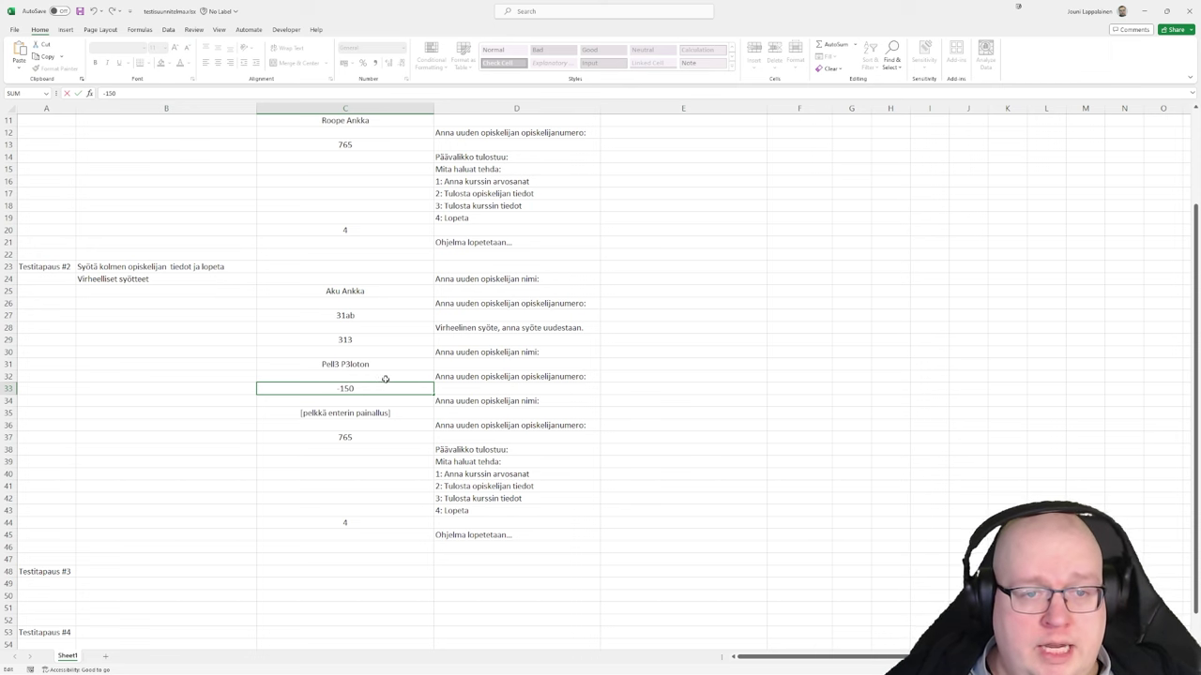
key(Return)
click(389, 391)
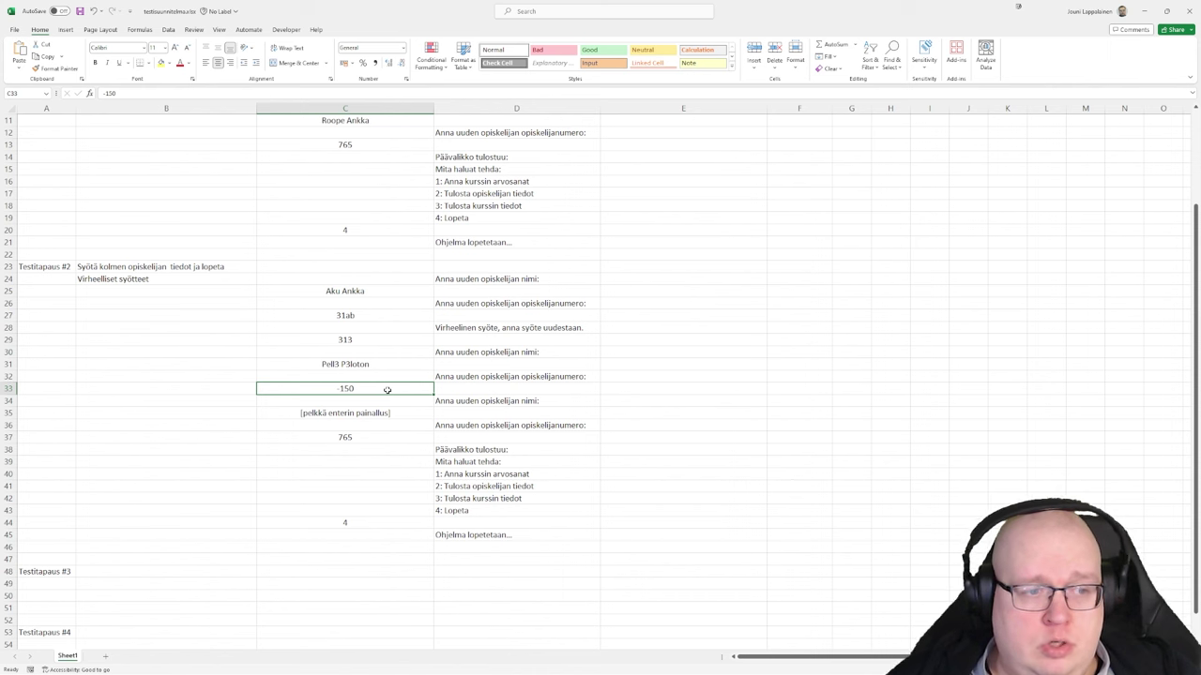
Review the inputs and expected outputs of Testitapaus #2 in C24:D45, plus the placeholders Testitapaus #3 to Testitapaus #N in column A
click(397, 449)
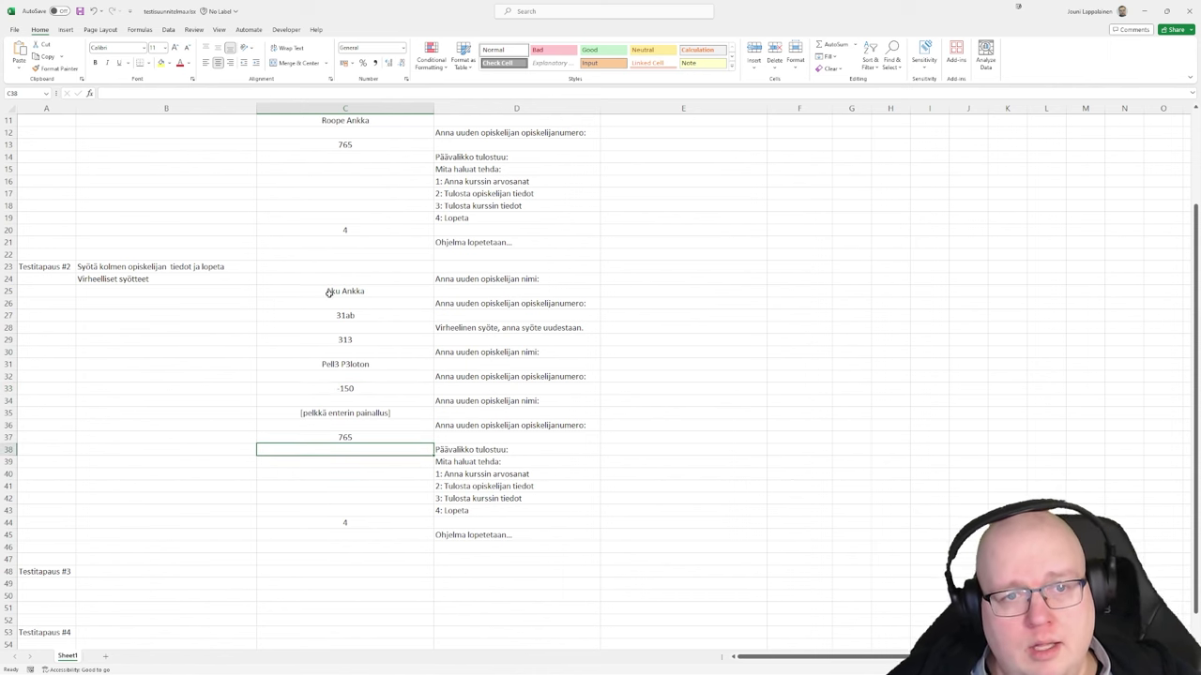
drag(335, 274, 563, 539)
scroll(258, 275, right, 2)
scroll(258, 275, left, 2)
click(212, 306)
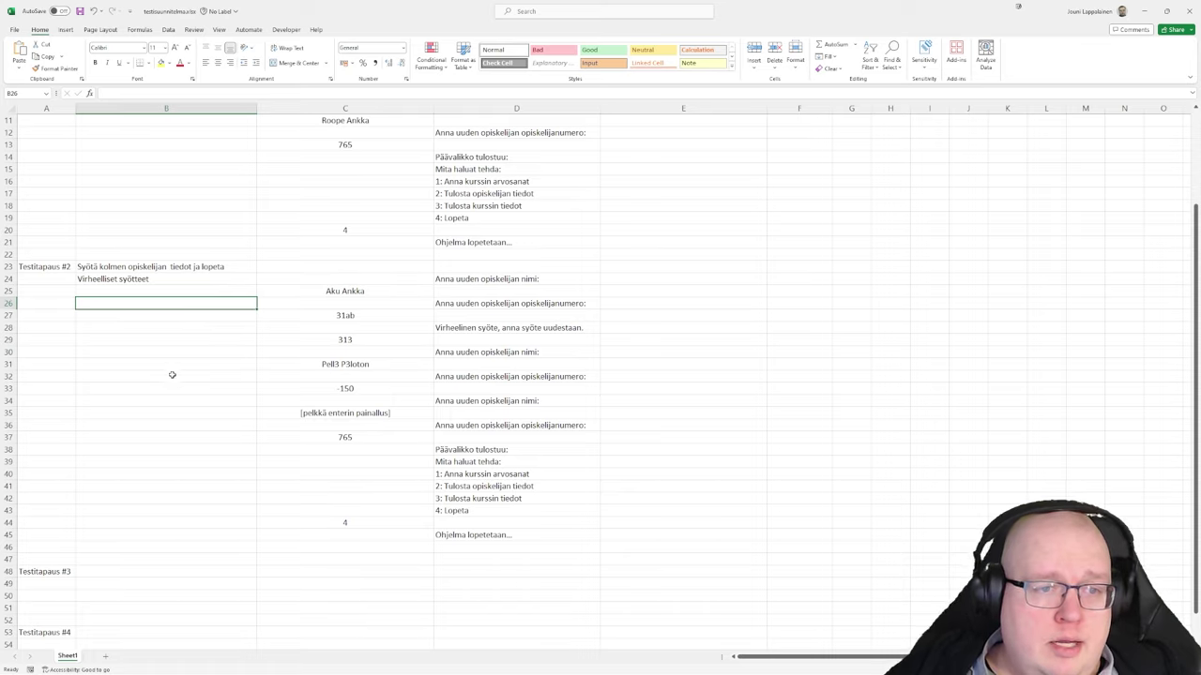
scroll(171, 373, up, 4)
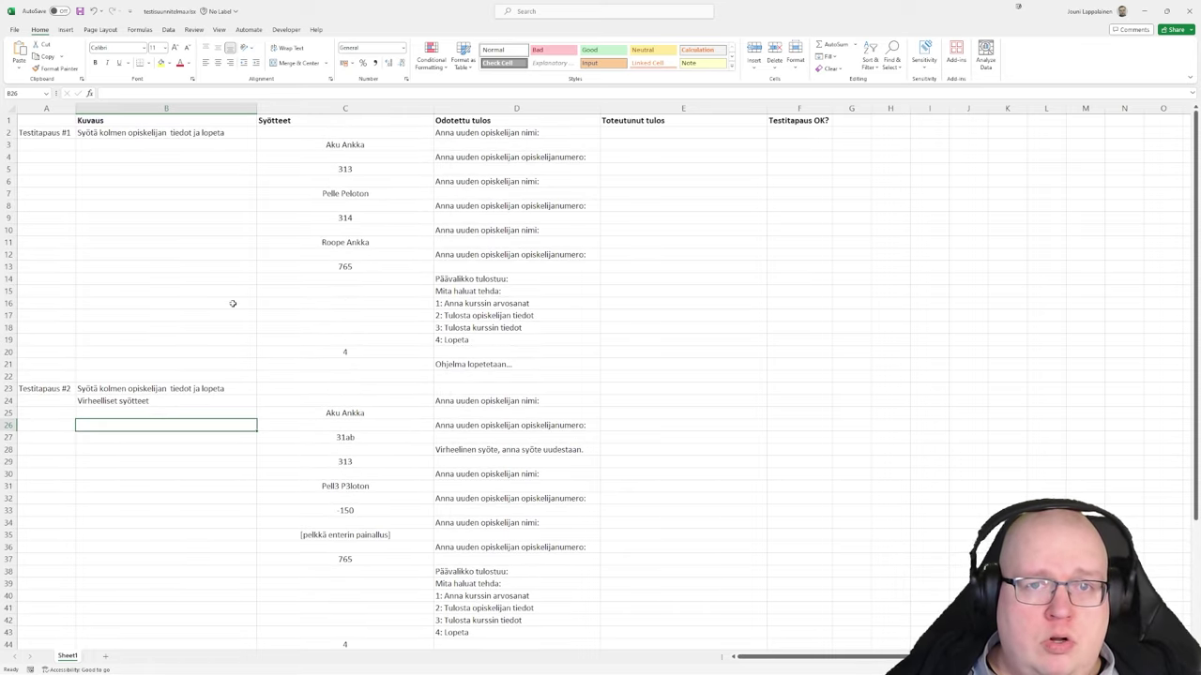
scroll(248, 376, down, 8)
click(74, 386)
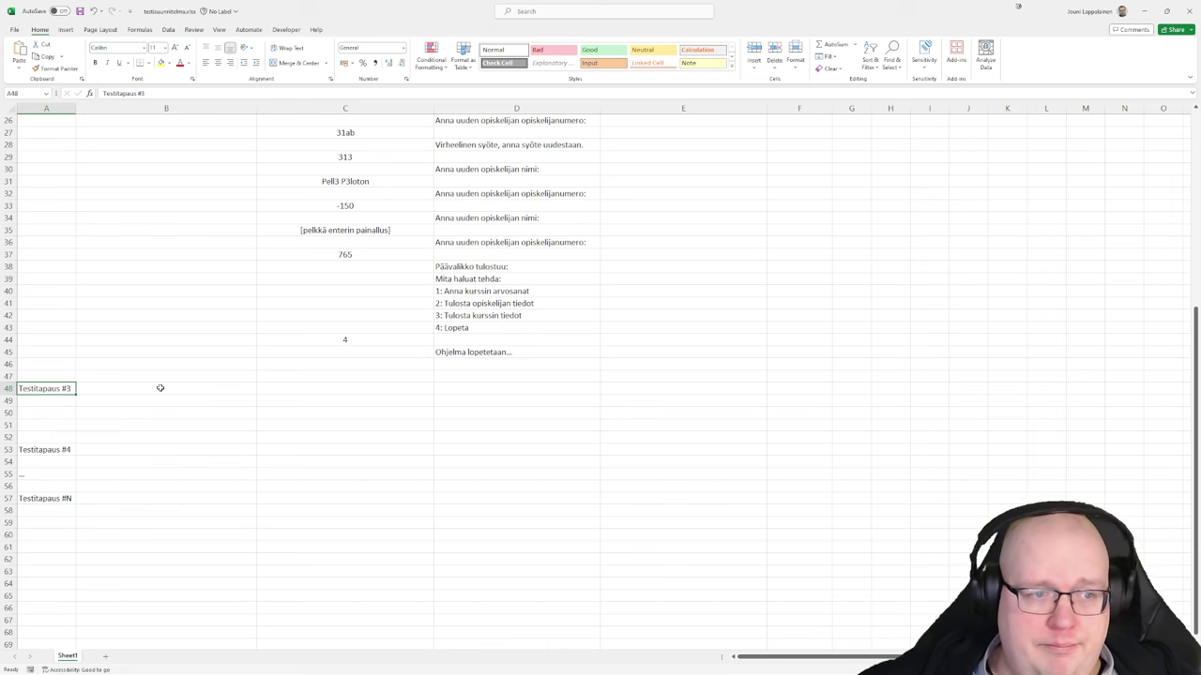
drag(57, 389, 58, 506)
click(244, 461)
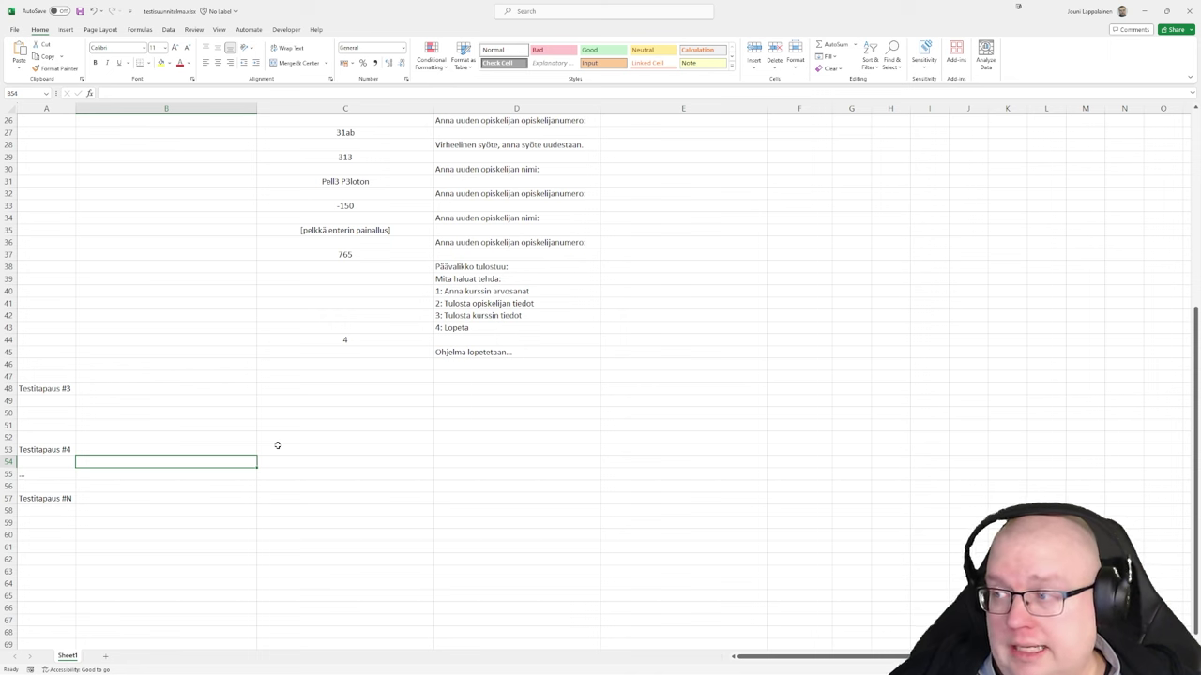
Enter "Tulostetaan opiskelijan tieto" as the description of Testitapaus #3 in cell B48
scroll(188, 460, up, 2)
click(171, 452)
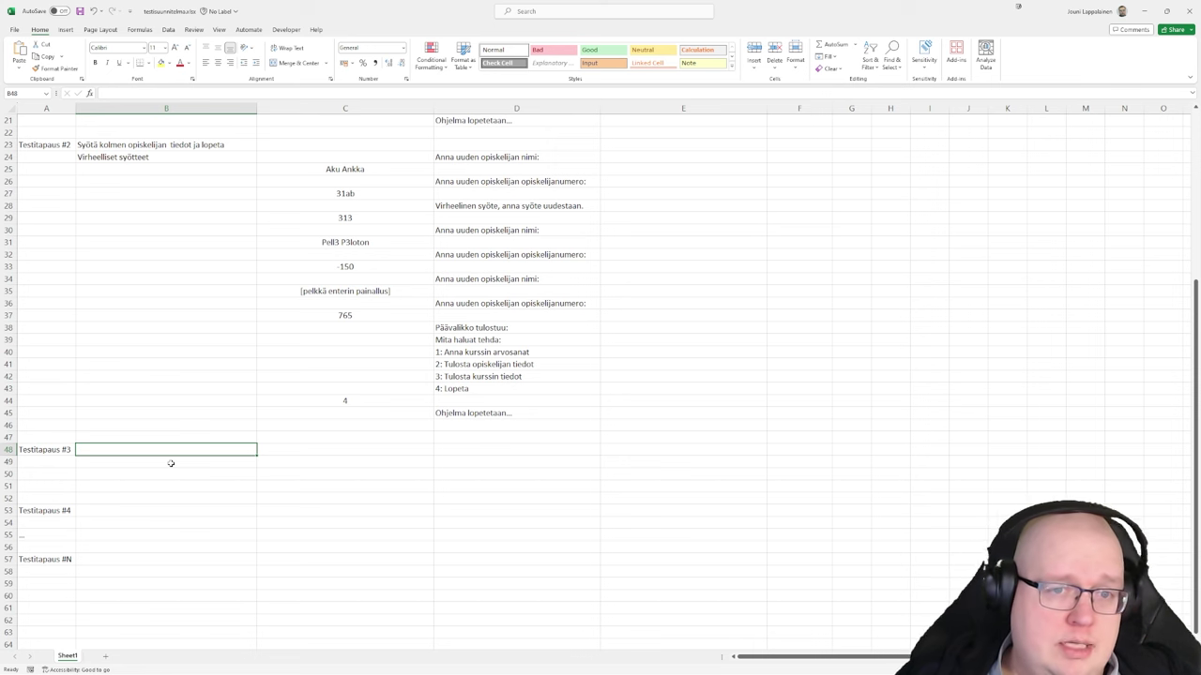
text(Tu)
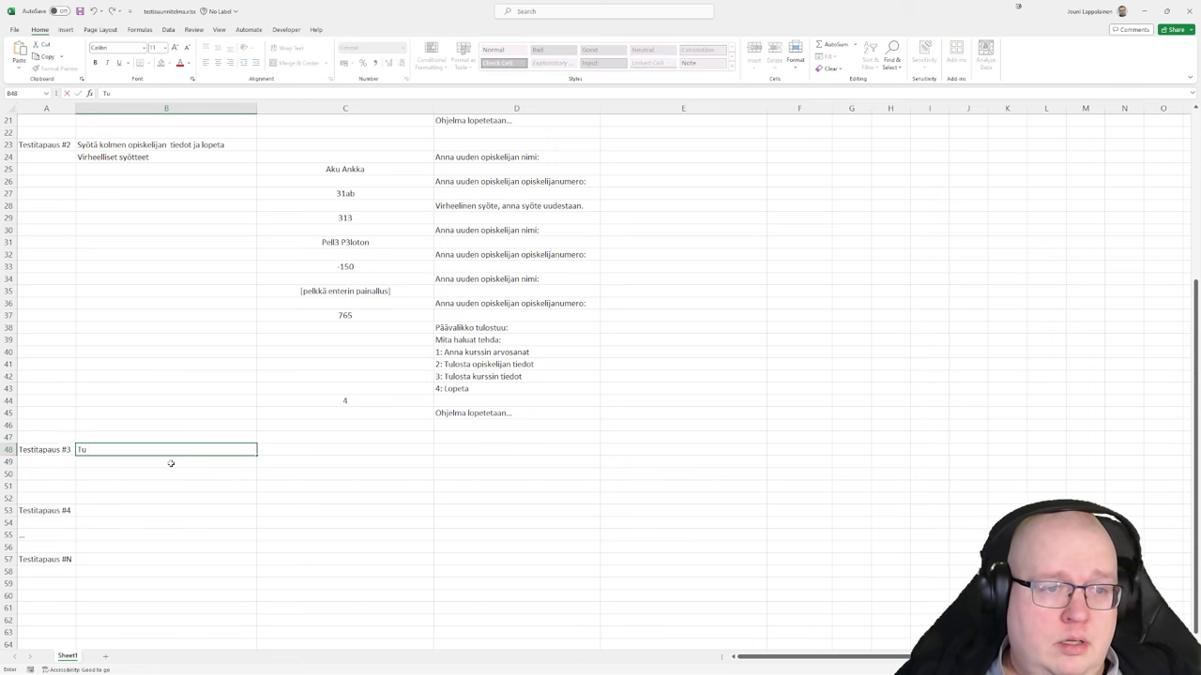
text(lostetaan opiskelijan tieto)
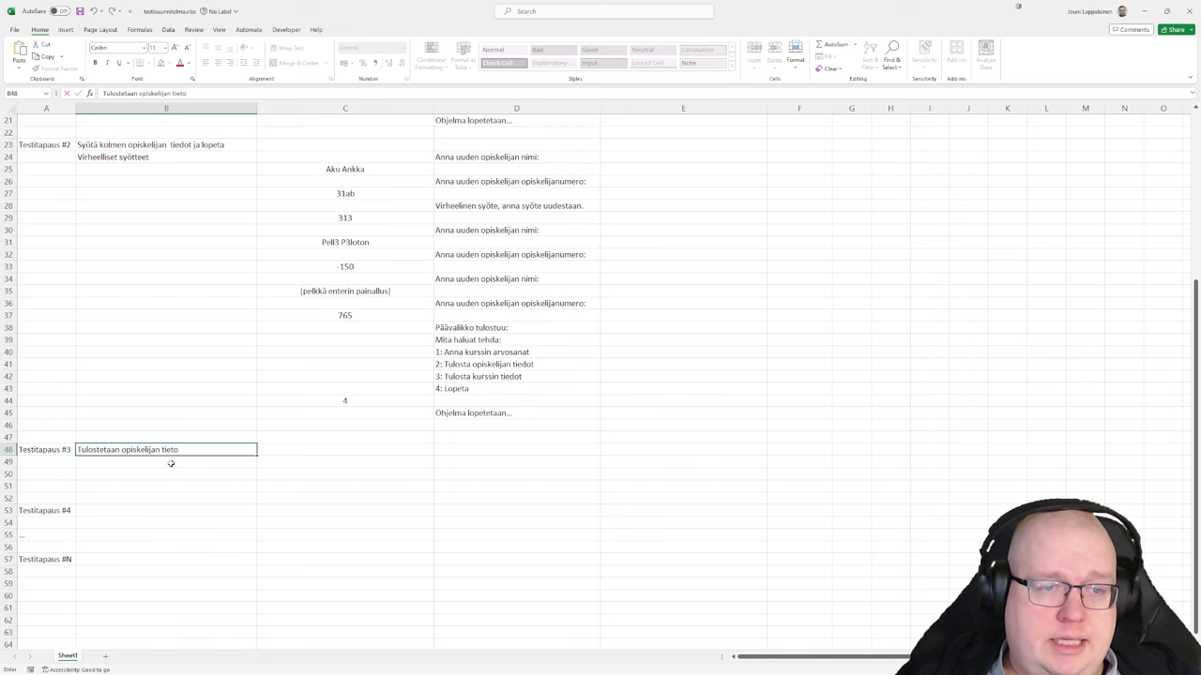
key(Return)
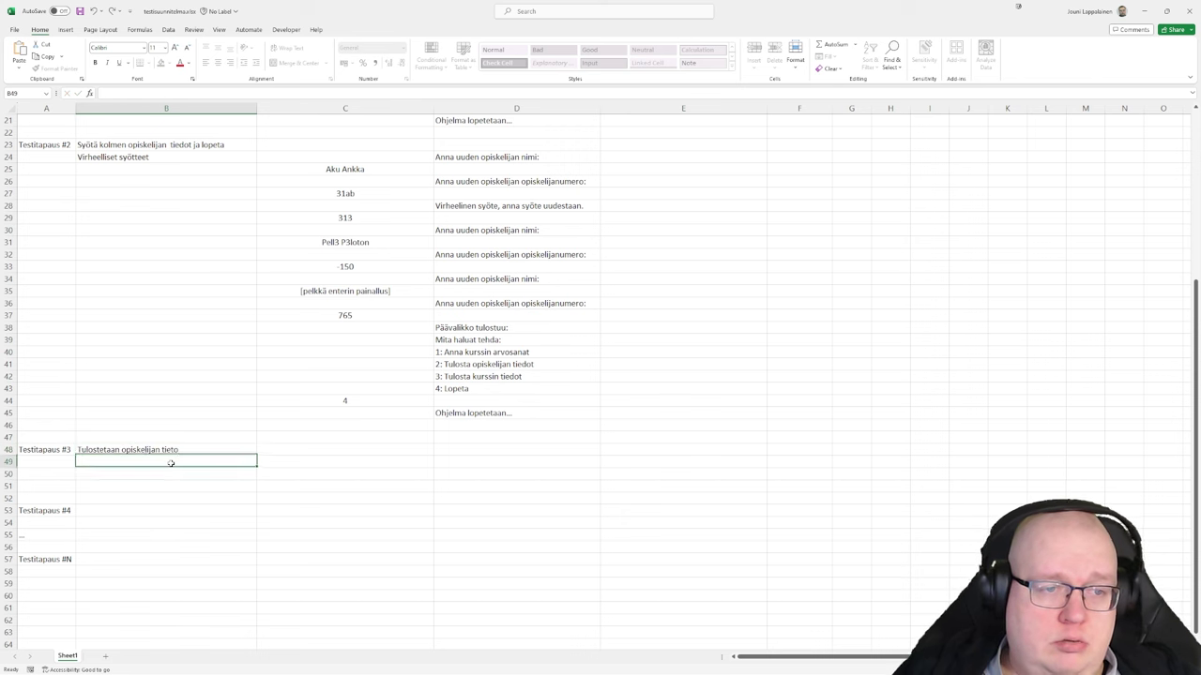
Enter the precondition "Esiehto: Testitapaukset #1 ja #2 on oltava onnistuneesti läpi" for Testitapaus #3 in cell B49
text(Esieh)
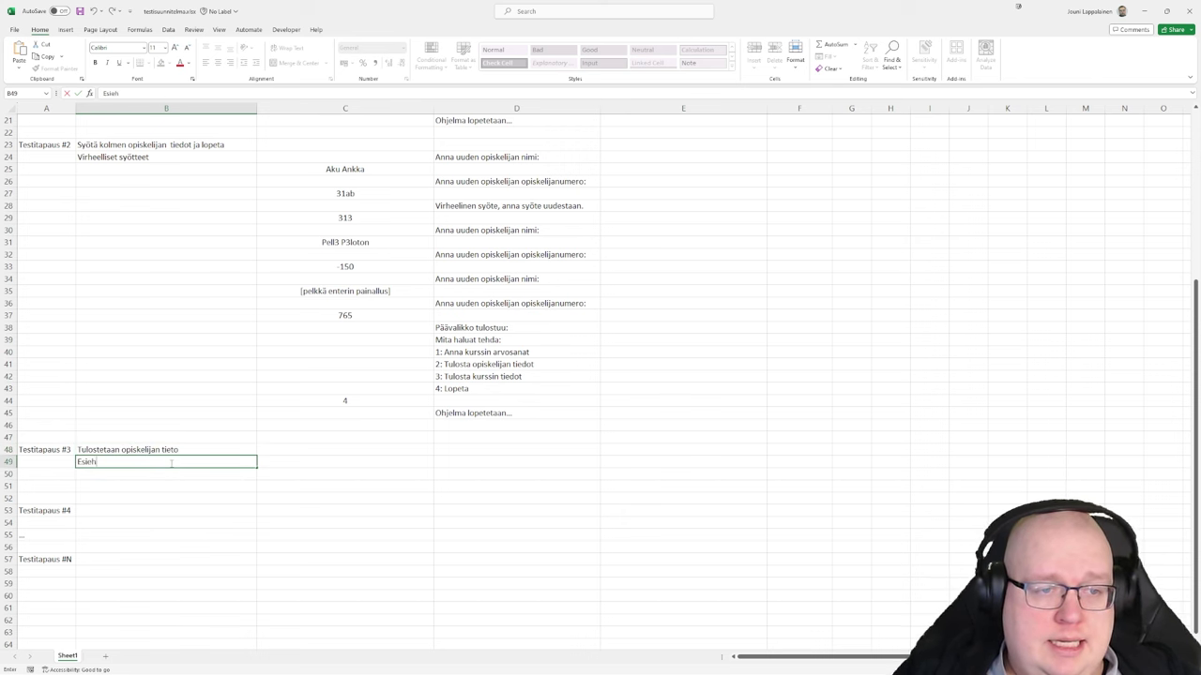
text(to: Testitapaukse)
text(t #)
text( #)
text(1)
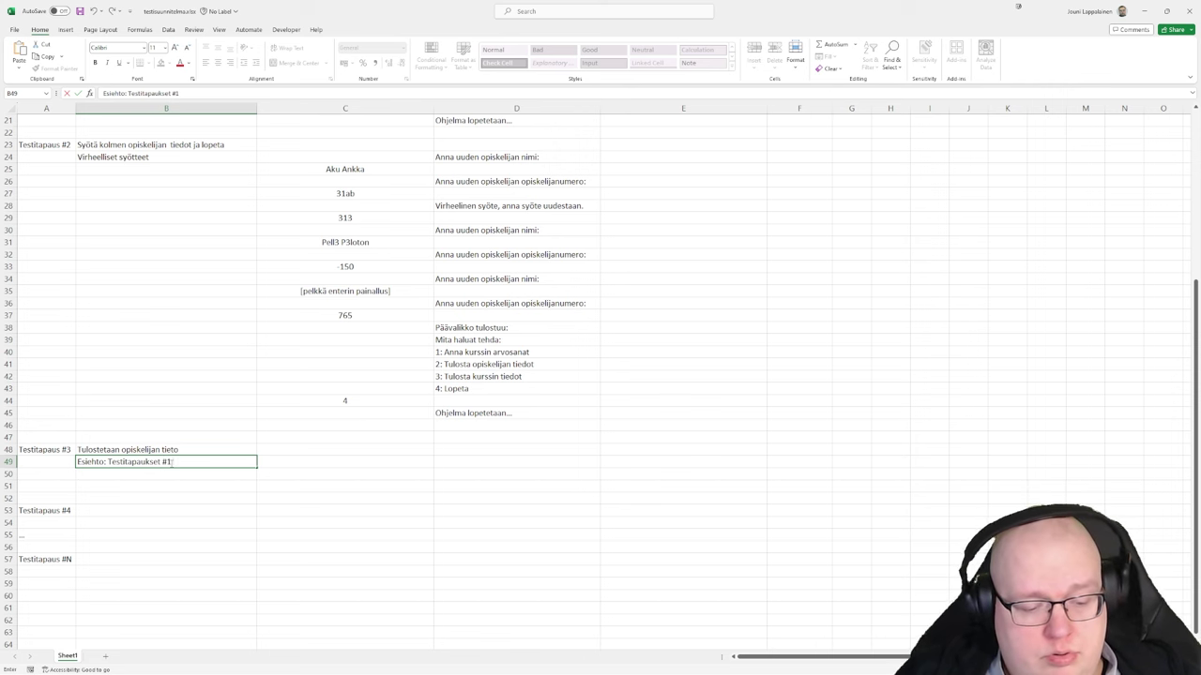
text( ja #2)
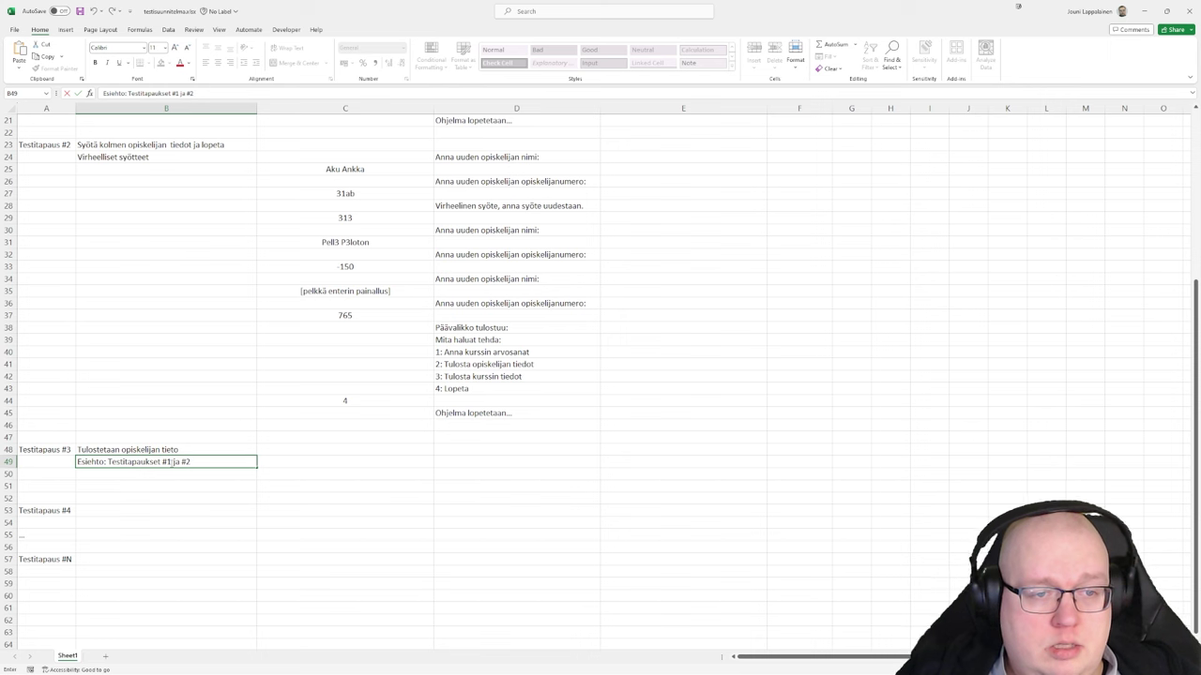
text( on oltava onnistuneesti läpi)
key(Return)
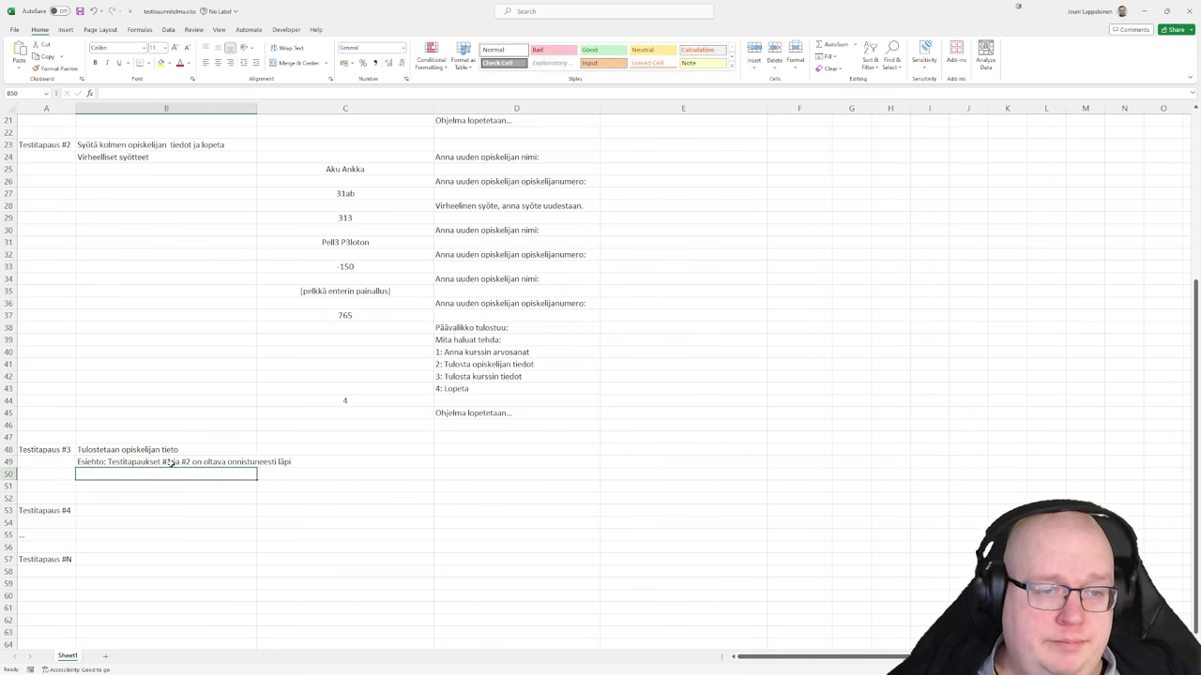
Add the second precondition line "Päävalikko on tulostettu ja esimerkkitiedot syötetty" to Testitapaus #3 in cell B50
click(441, 513)
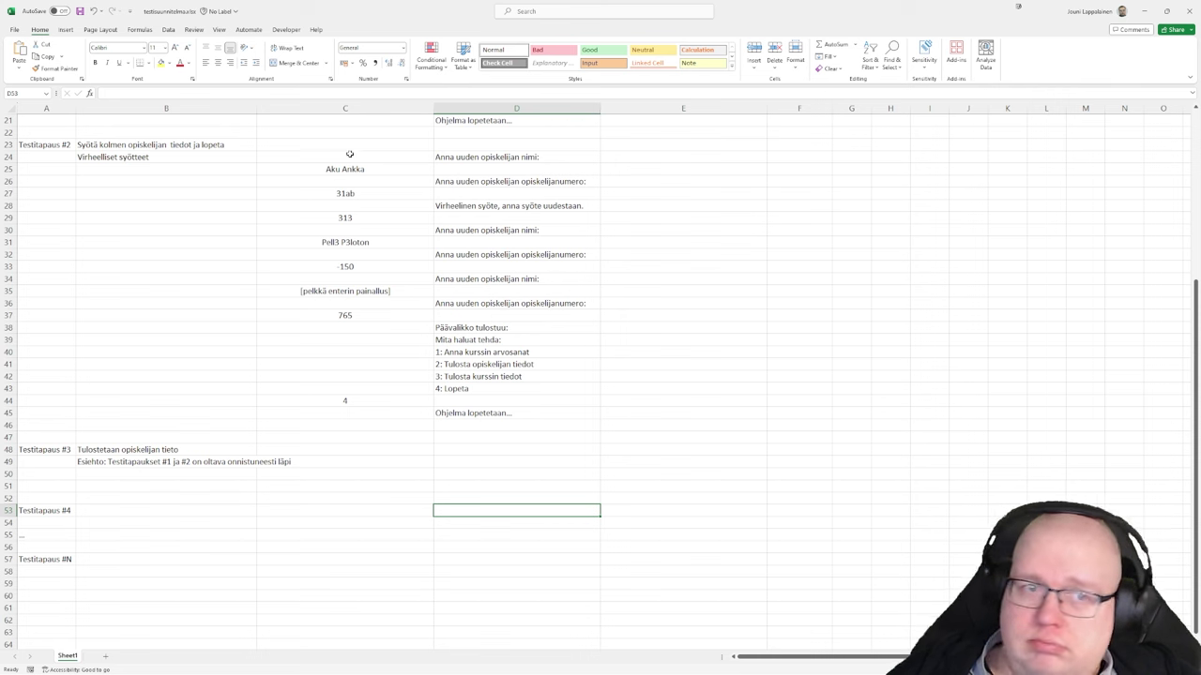
drag(347, 157, 570, 315)
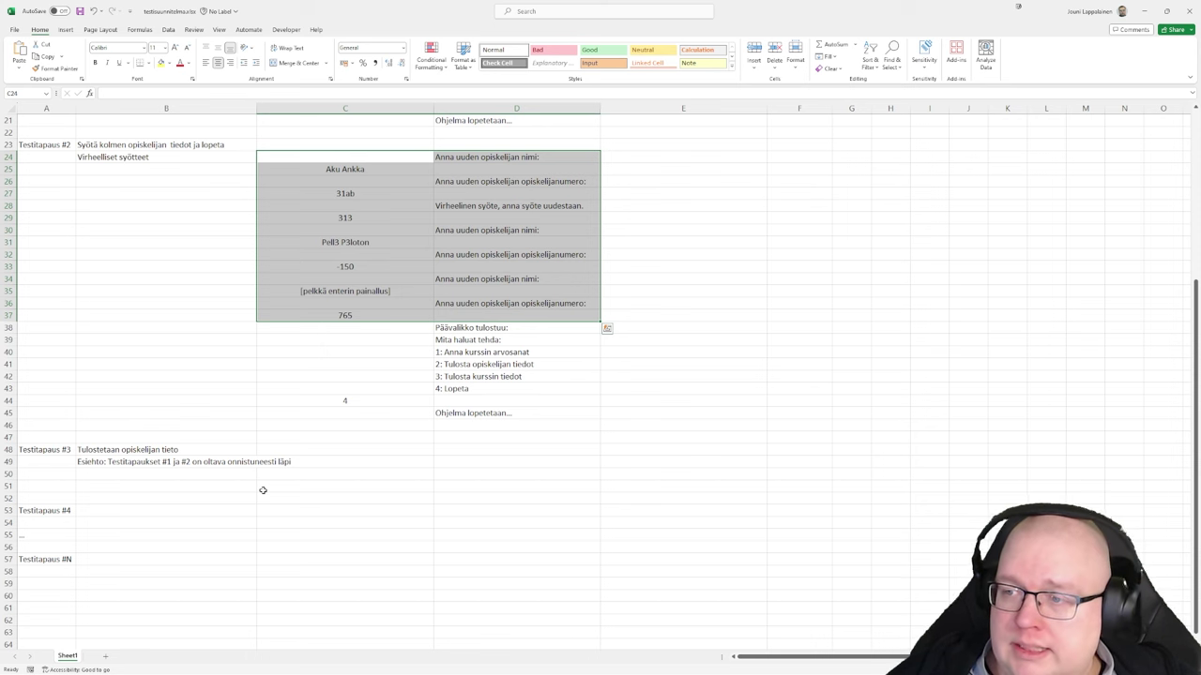
click(341, 461)
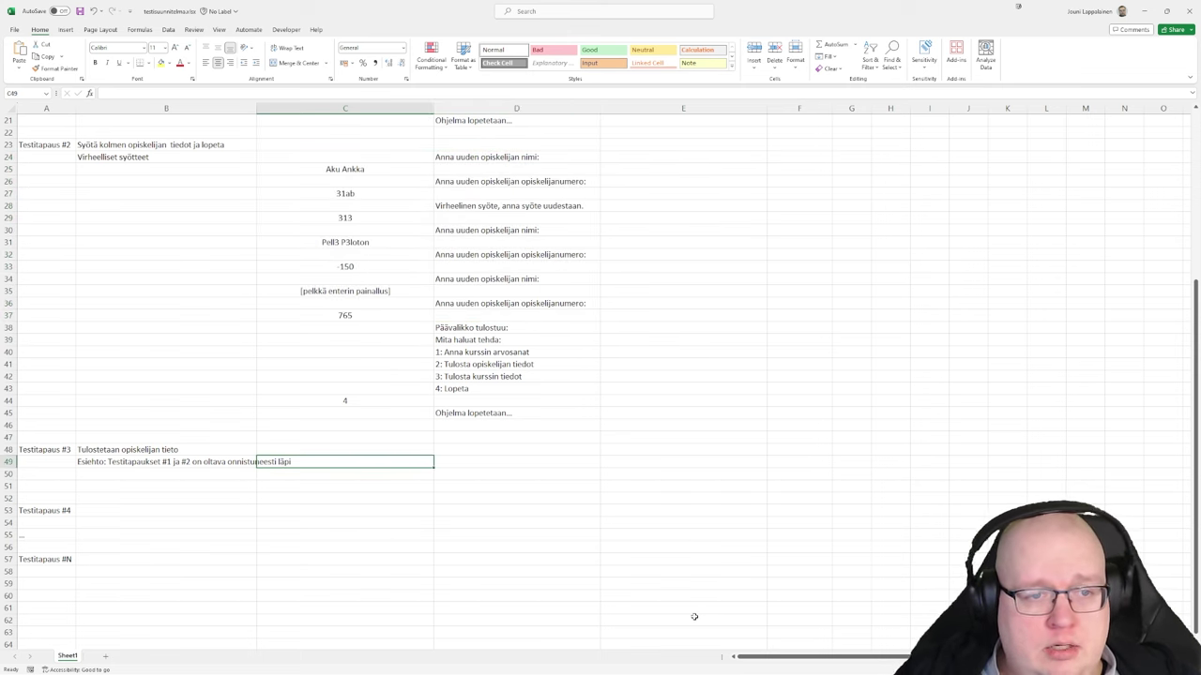
key(Down)
key(Left)
text(Pä)
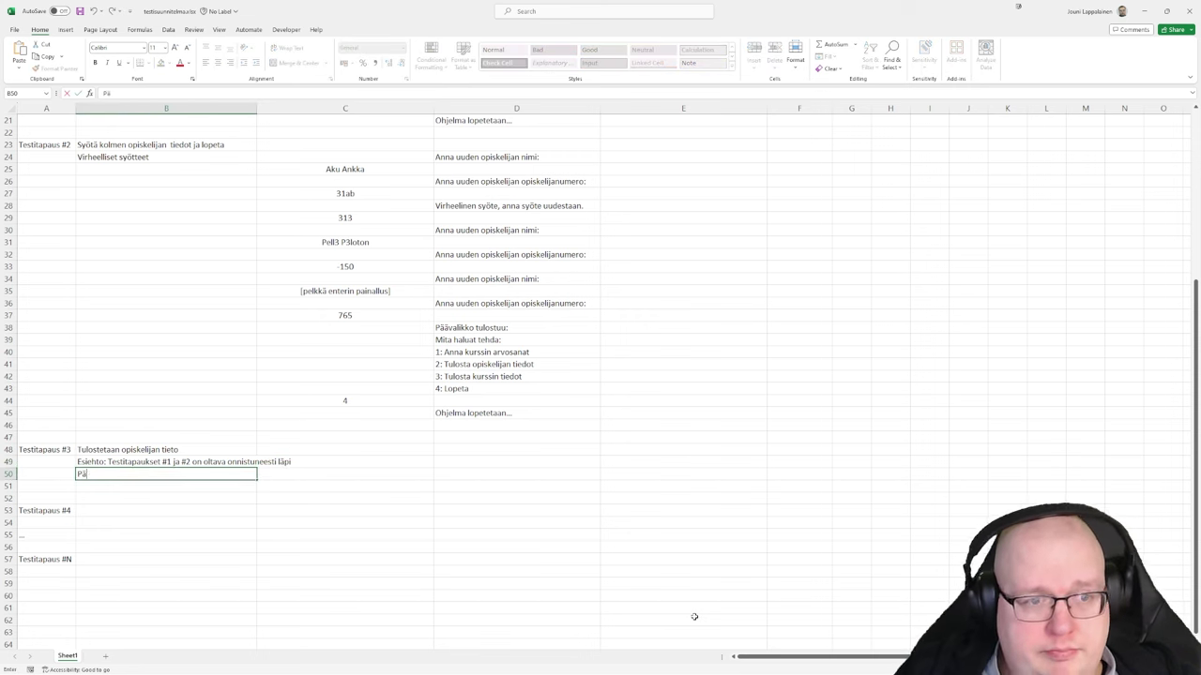
text(ävalikko on tu)
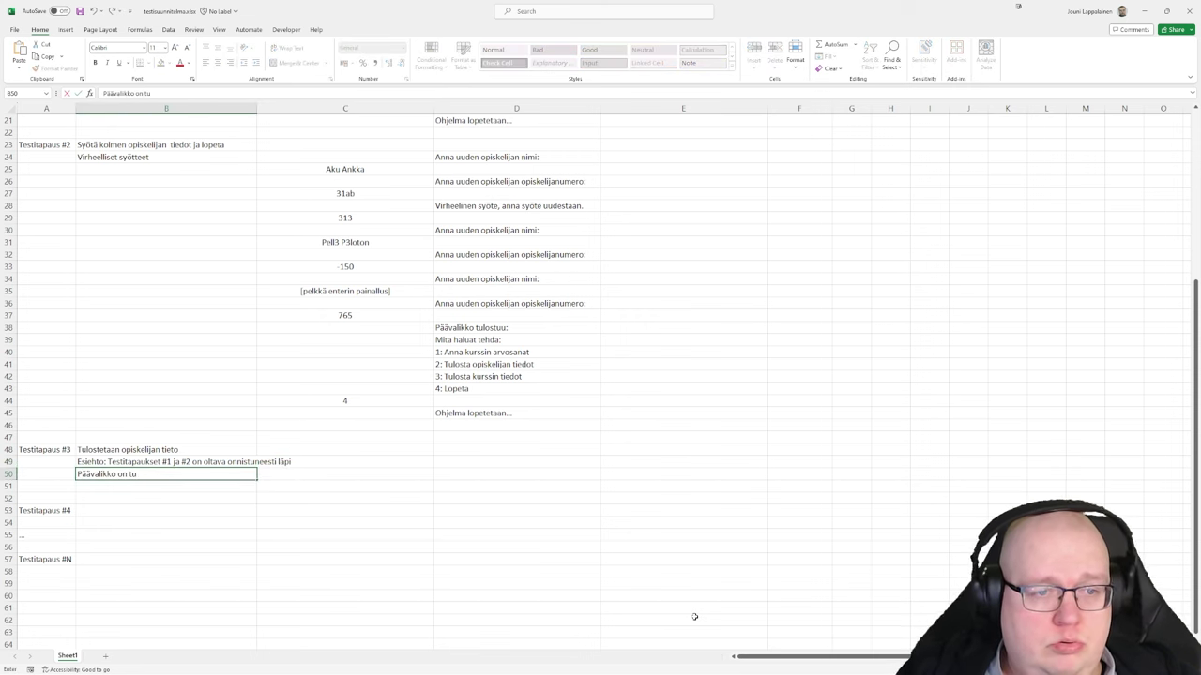
text(lostettu ja es)
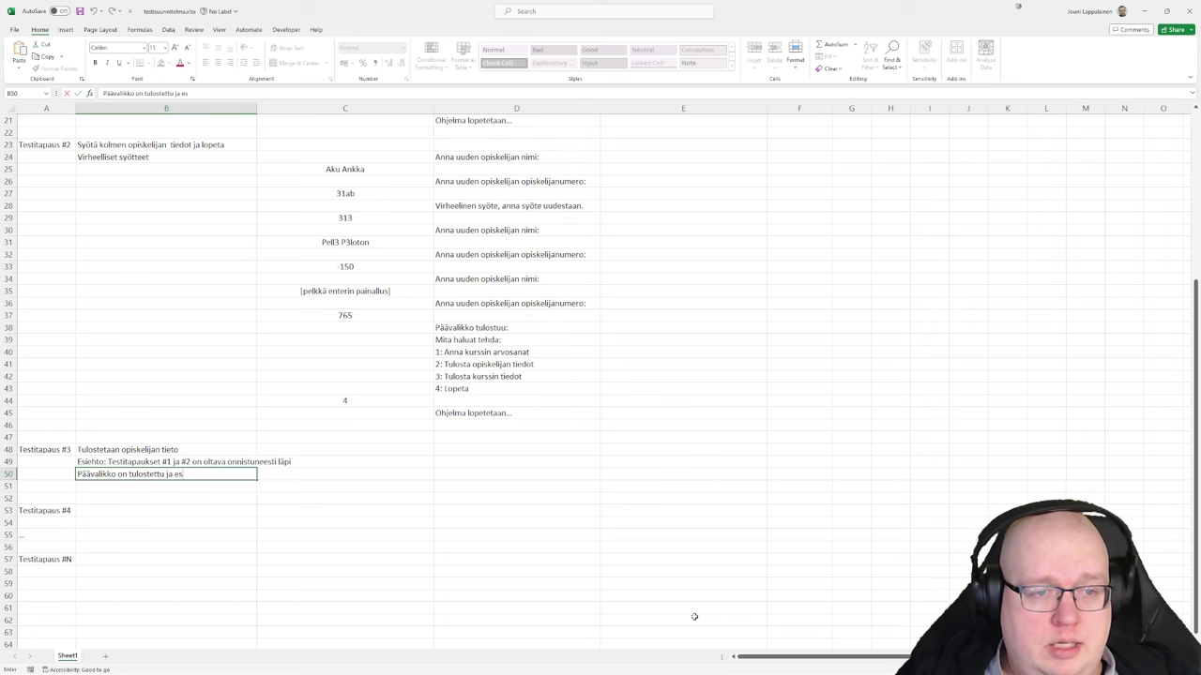
text(imerkkitie)
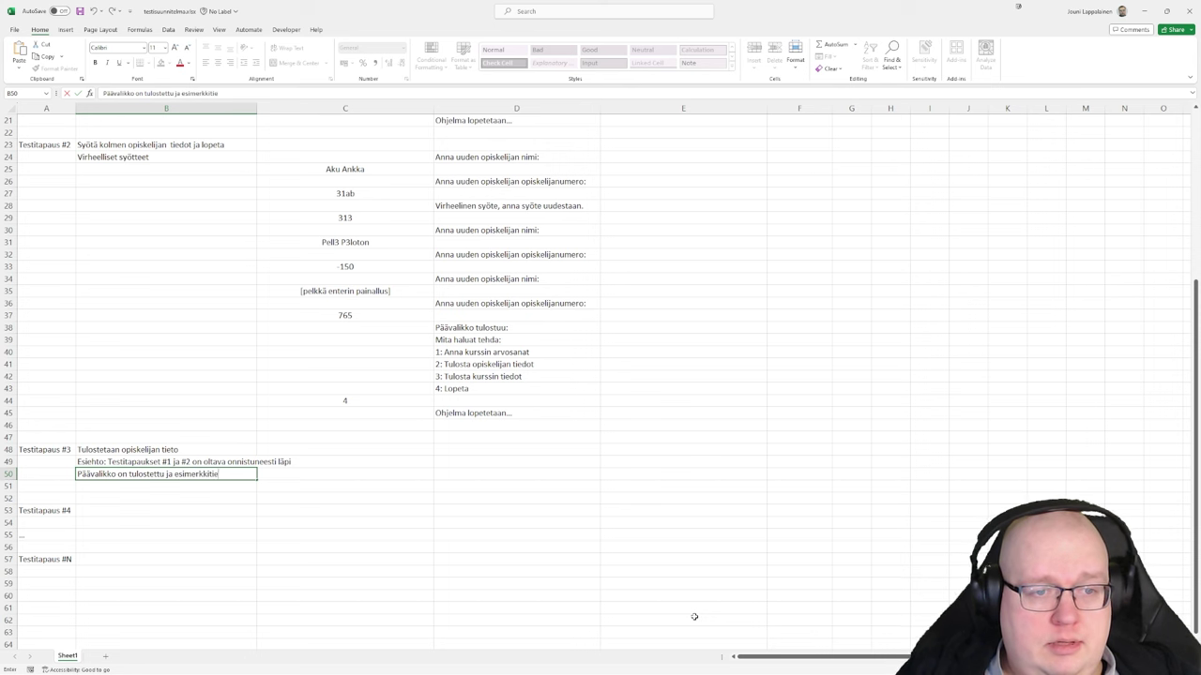
text(dot syötetty)
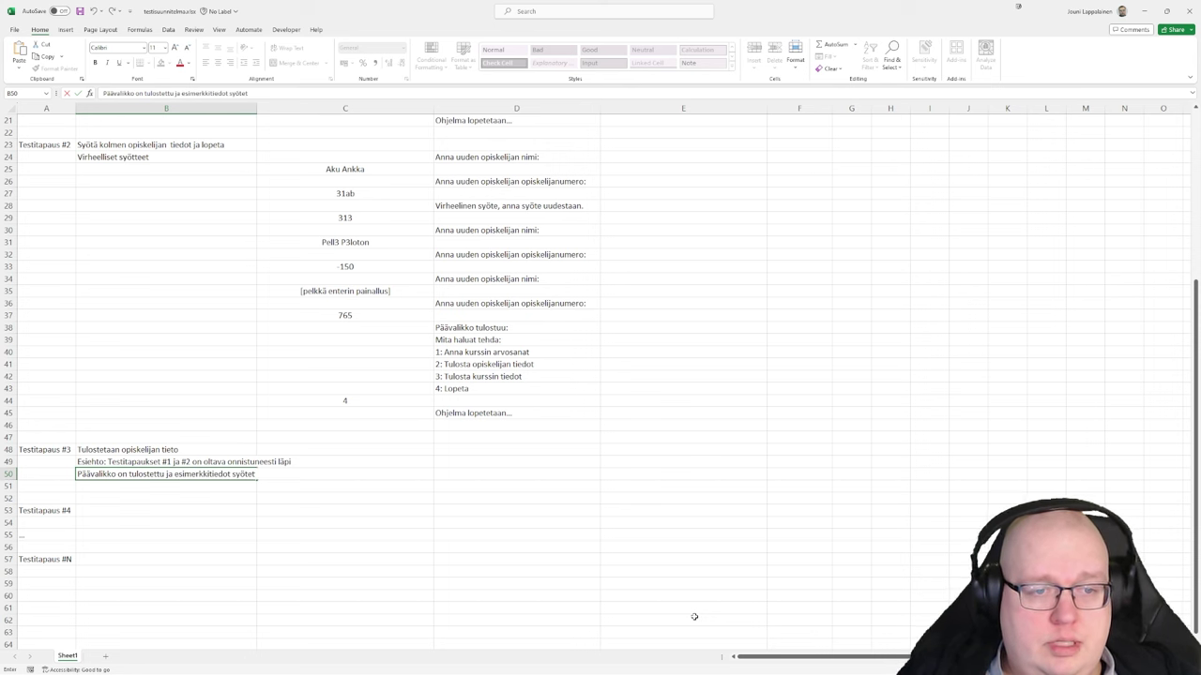
key(Tab)
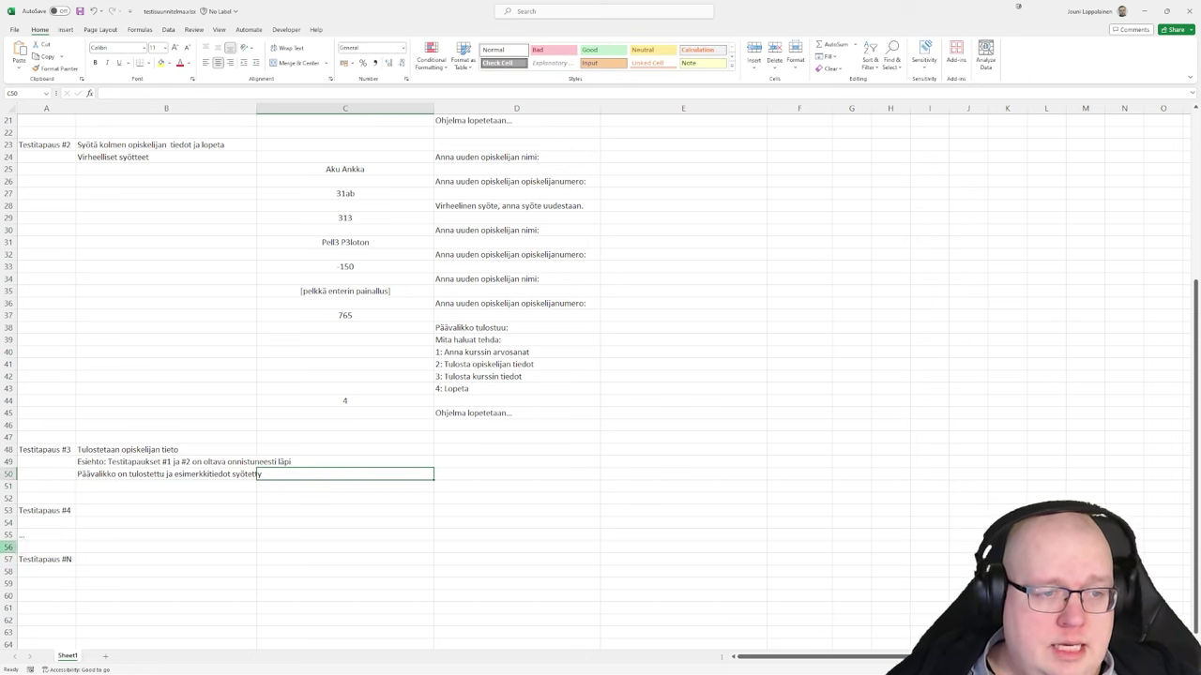
Insert a new row above row 50 and move the second precondition line of Testitapaus #3 back up to cell B50
click(10, 473)
right_click(9, 473)
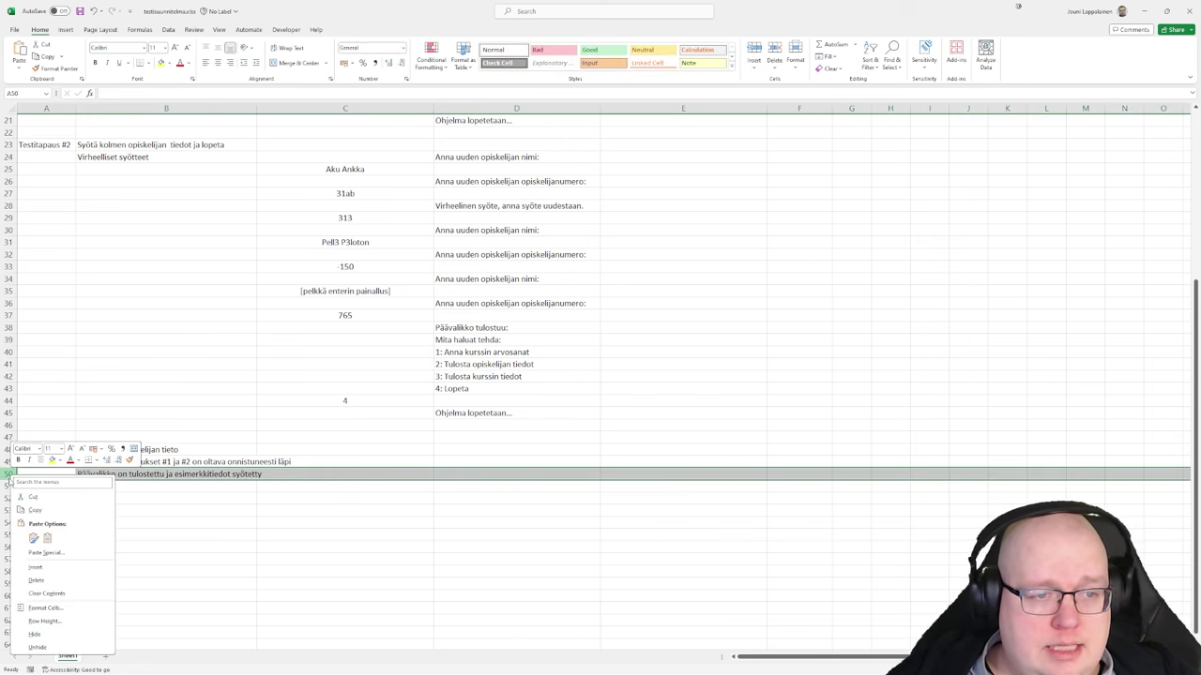
click(29, 561)
click(124, 484)
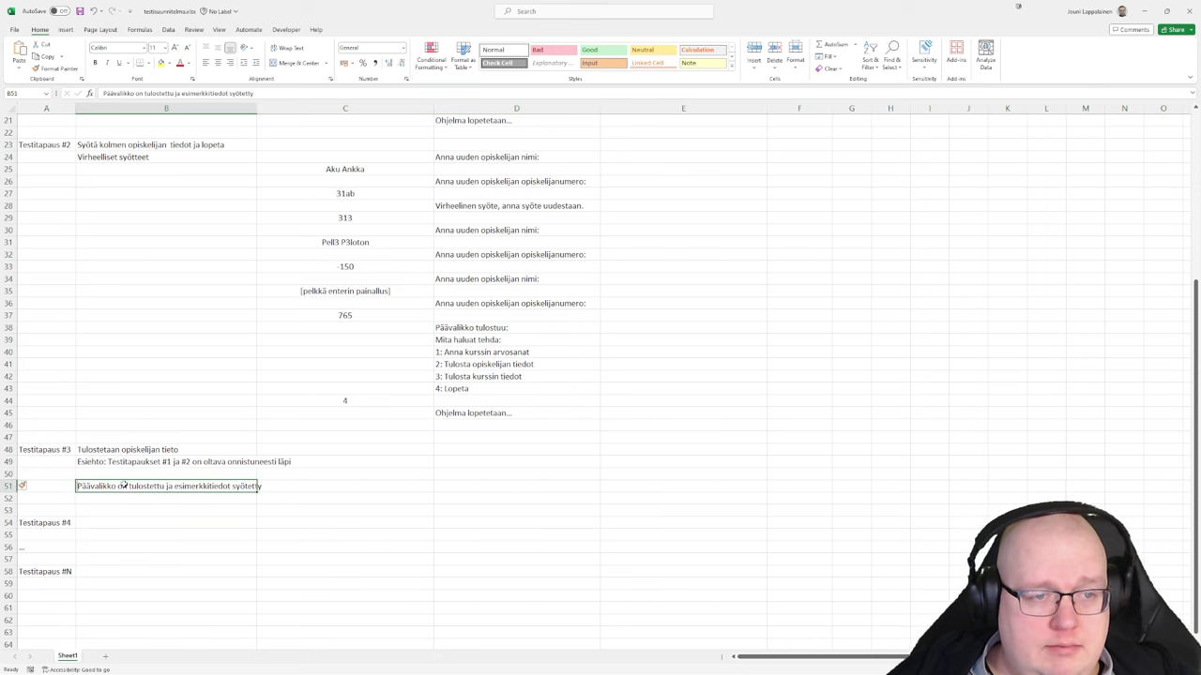
drag(125, 484, 125, 472)
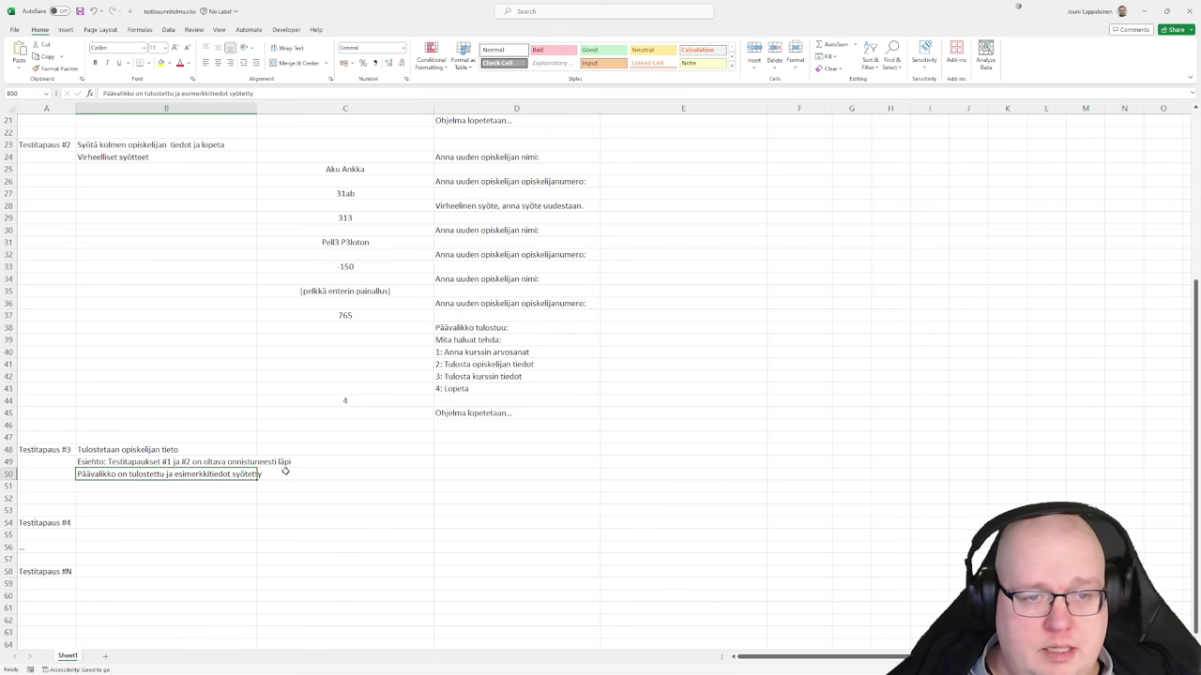
Copy the expected main menu output from D38:D43 into the expected results of Testitapaus #3, starting at cell D50
click(482, 330)
drag(482, 330, 483, 389)
key(ctrl+c)
click(474, 469)
key(Return)
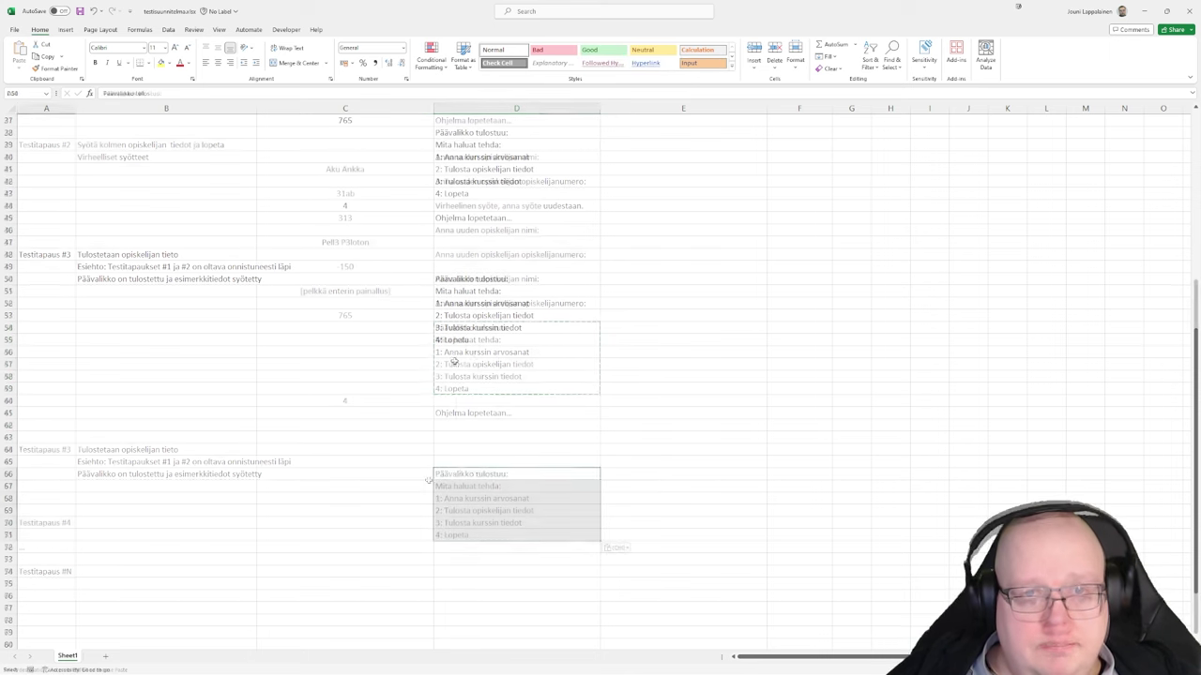
Enter the menu choice 2 as the input for Testitapaus #3 in cell C56
scroll(474, 469, down, 5)
click(401, 349)
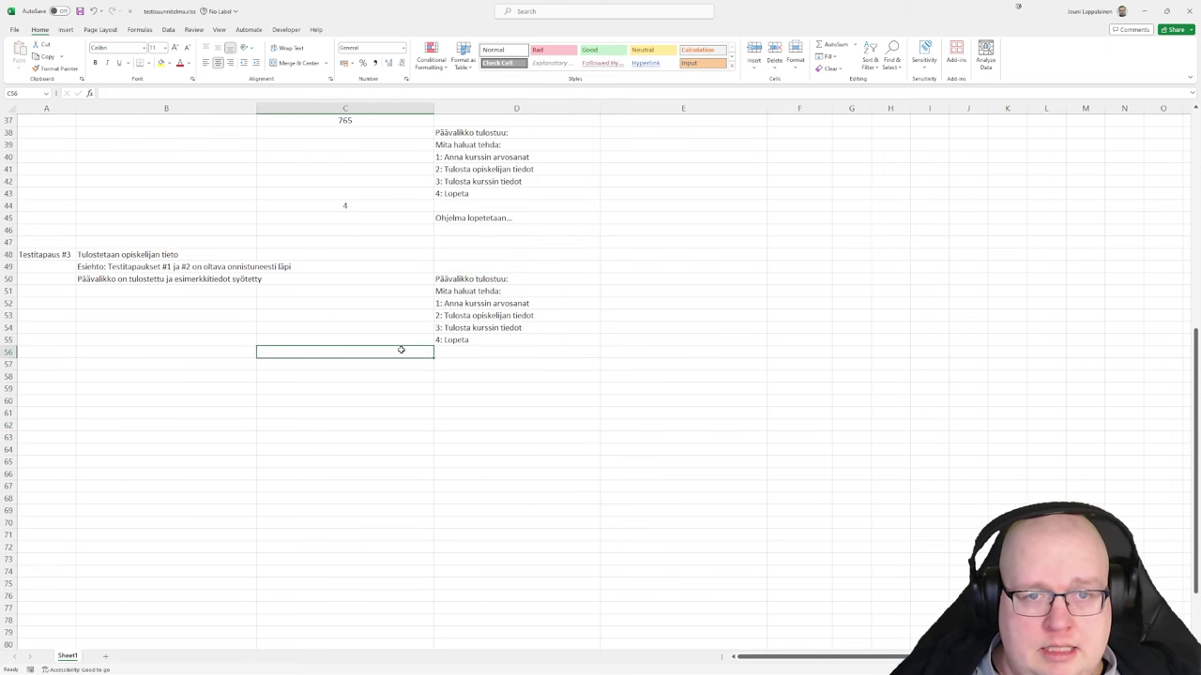
text(2)
key(Return)
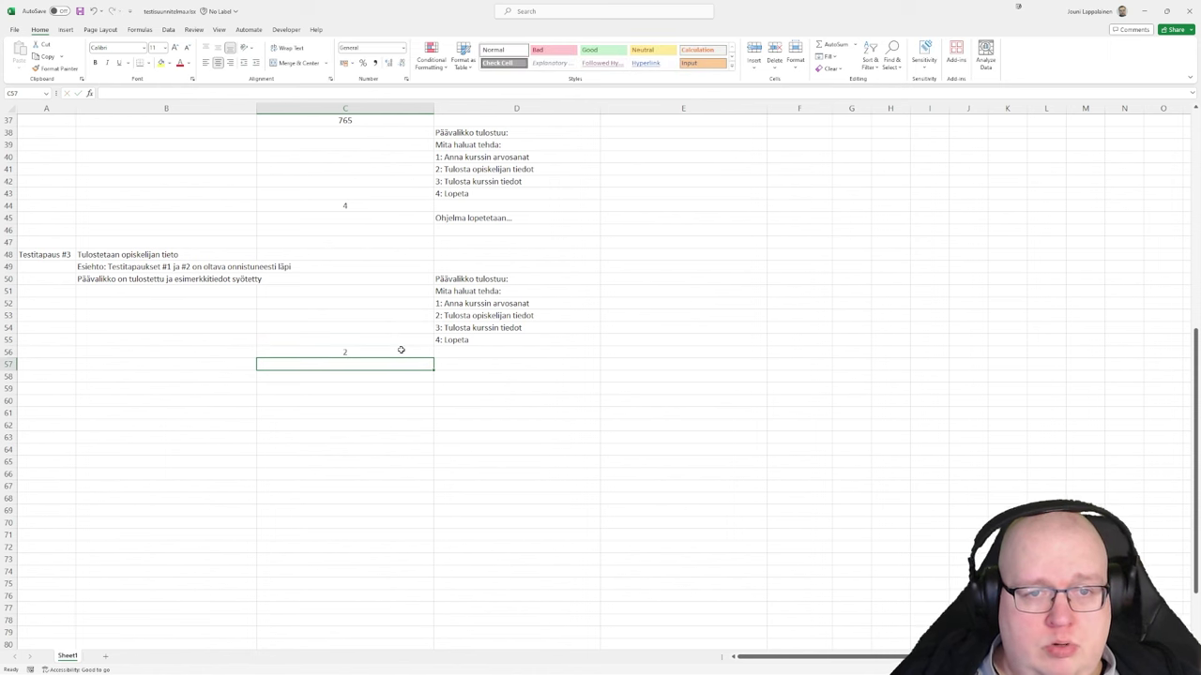
Copy the prompt "Anna opiskelijan numero:" from case 2 of main.c in CodeBlocks into cell D57 of the Excel test plan
key(Right)
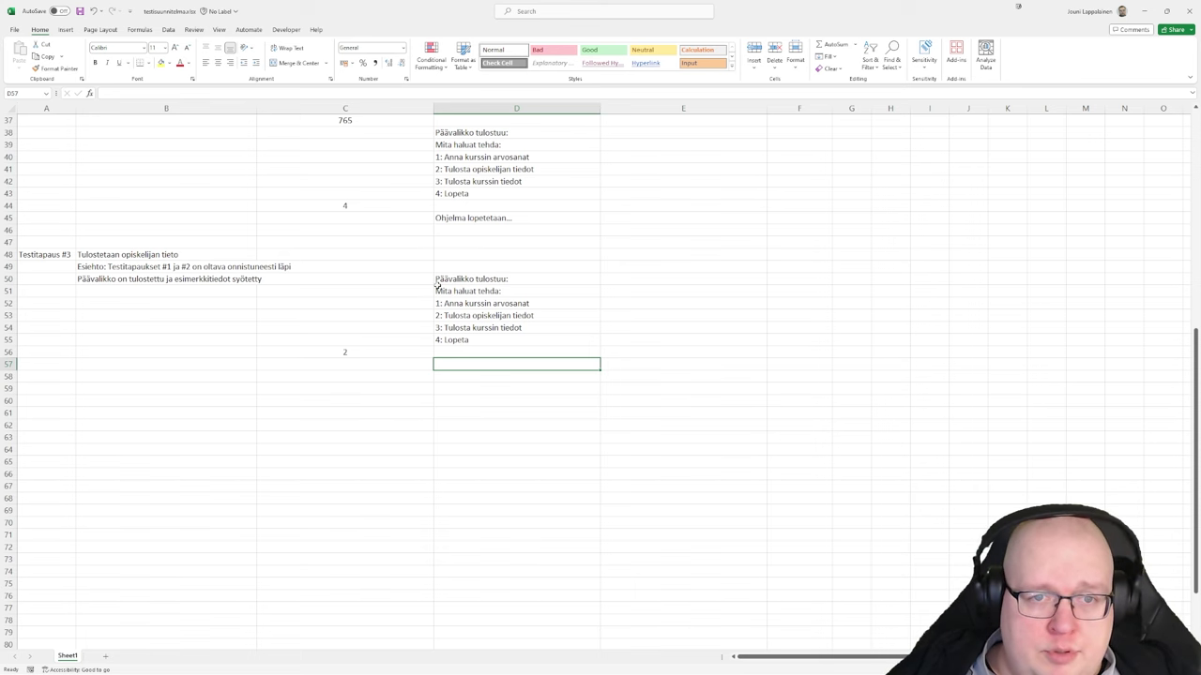
click(487, 665)
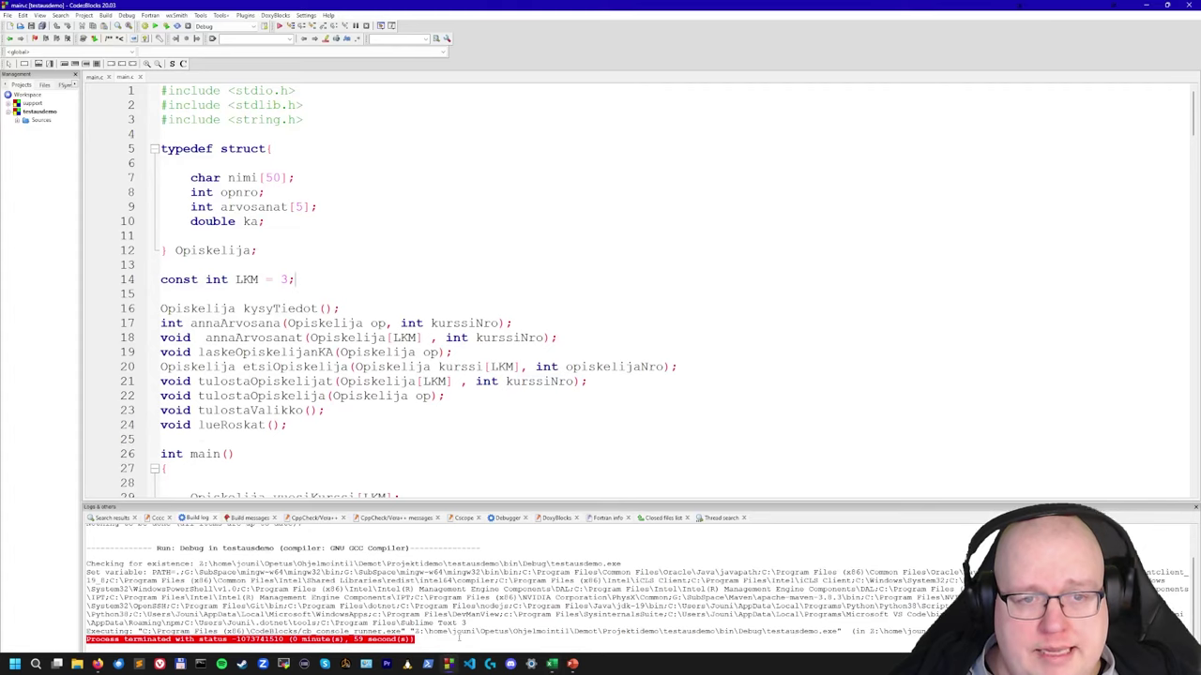
scroll(401, 387, down, 12)
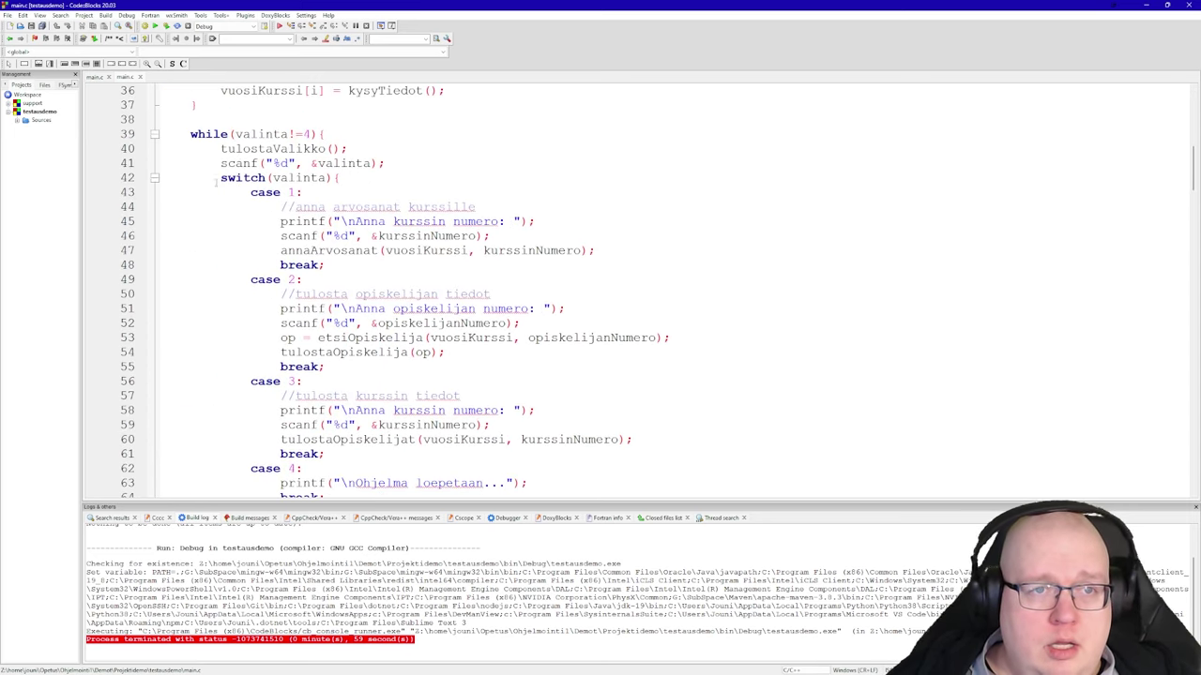
drag(190, 134, 340, 179)
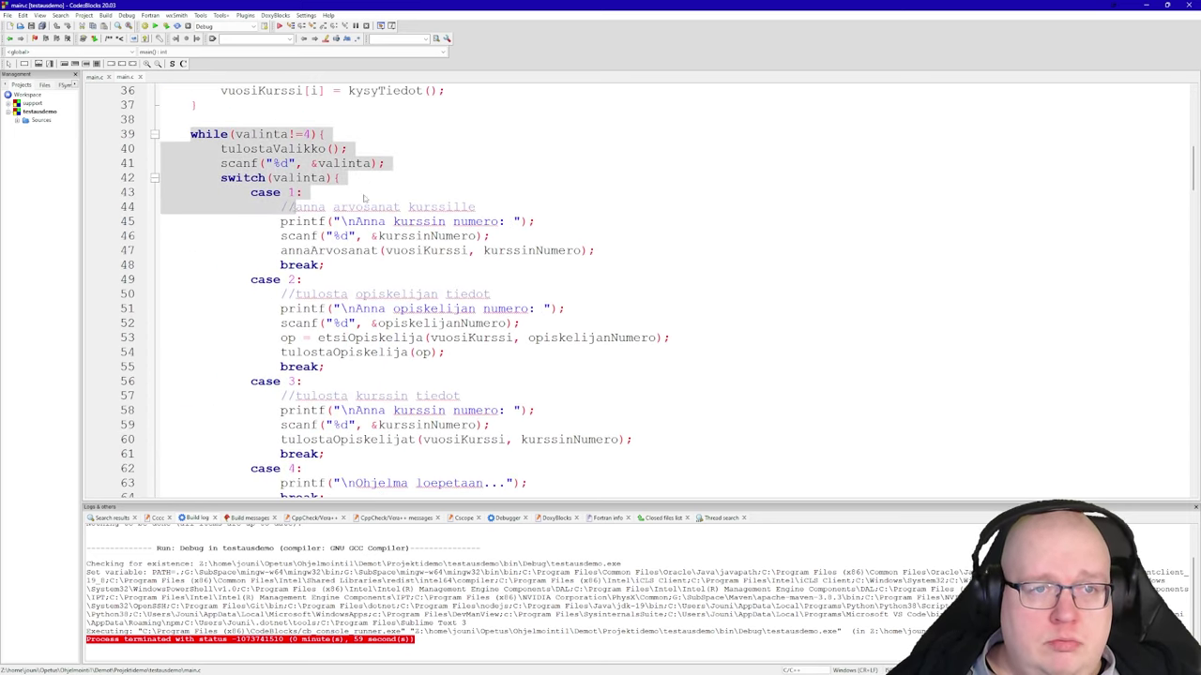
click(424, 180)
drag(251, 282, 424, 371)
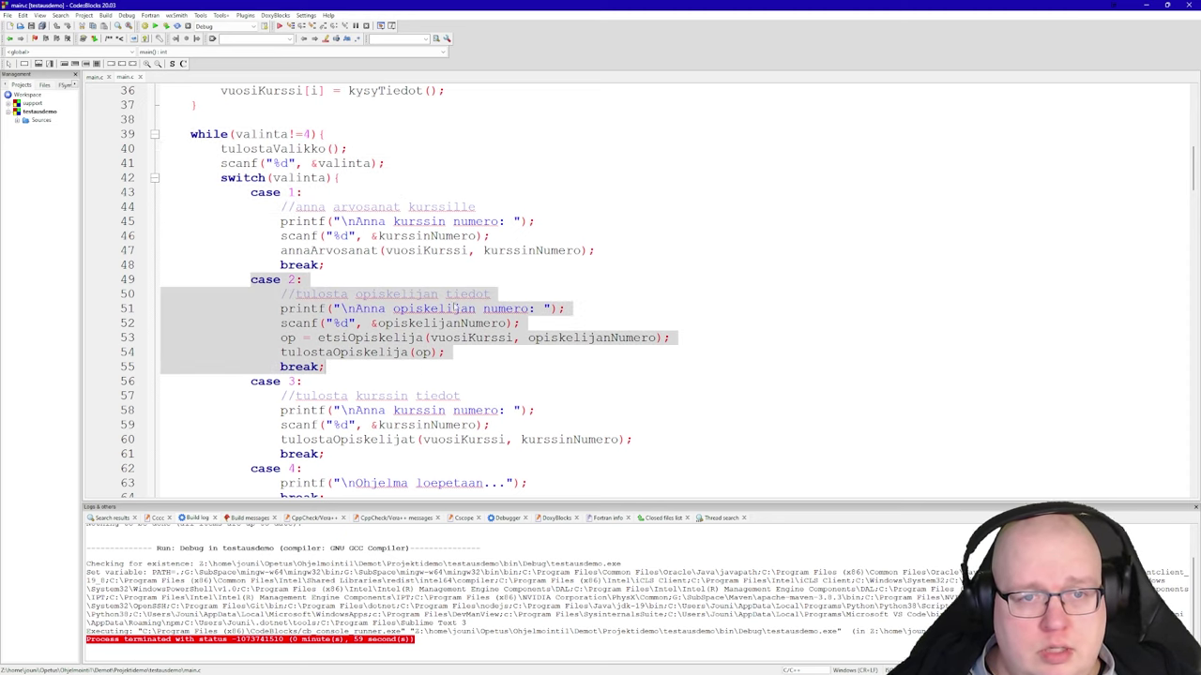
drag(589, 310, 280, 309)
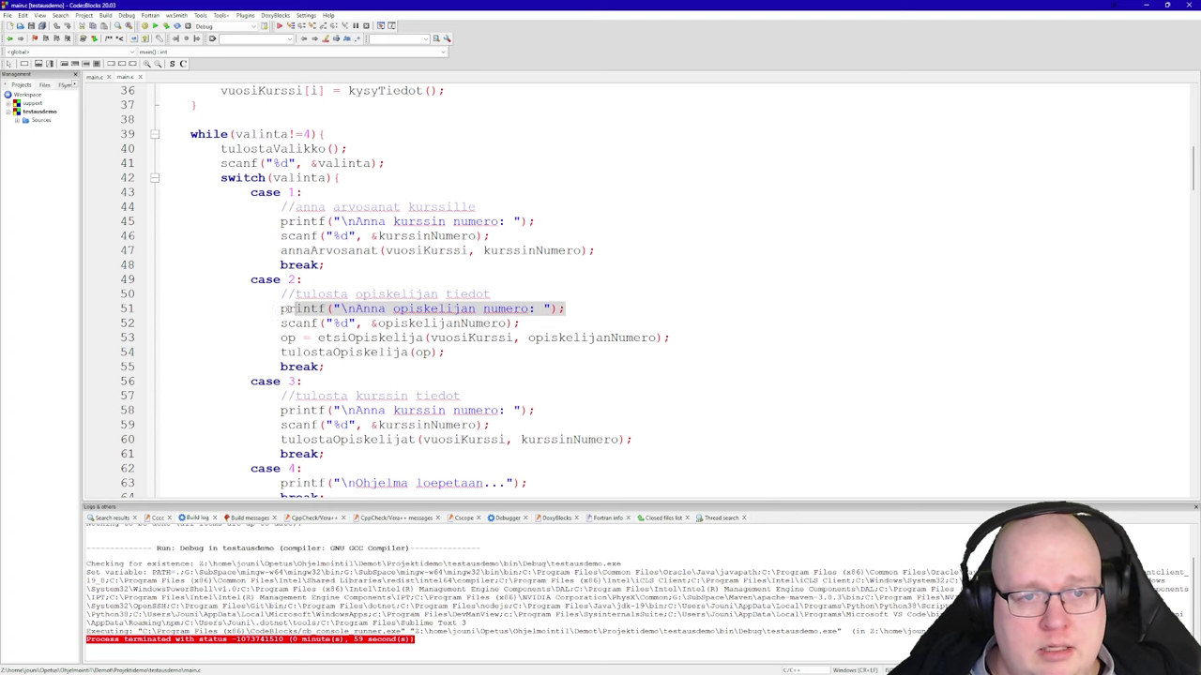
click(410, 297)
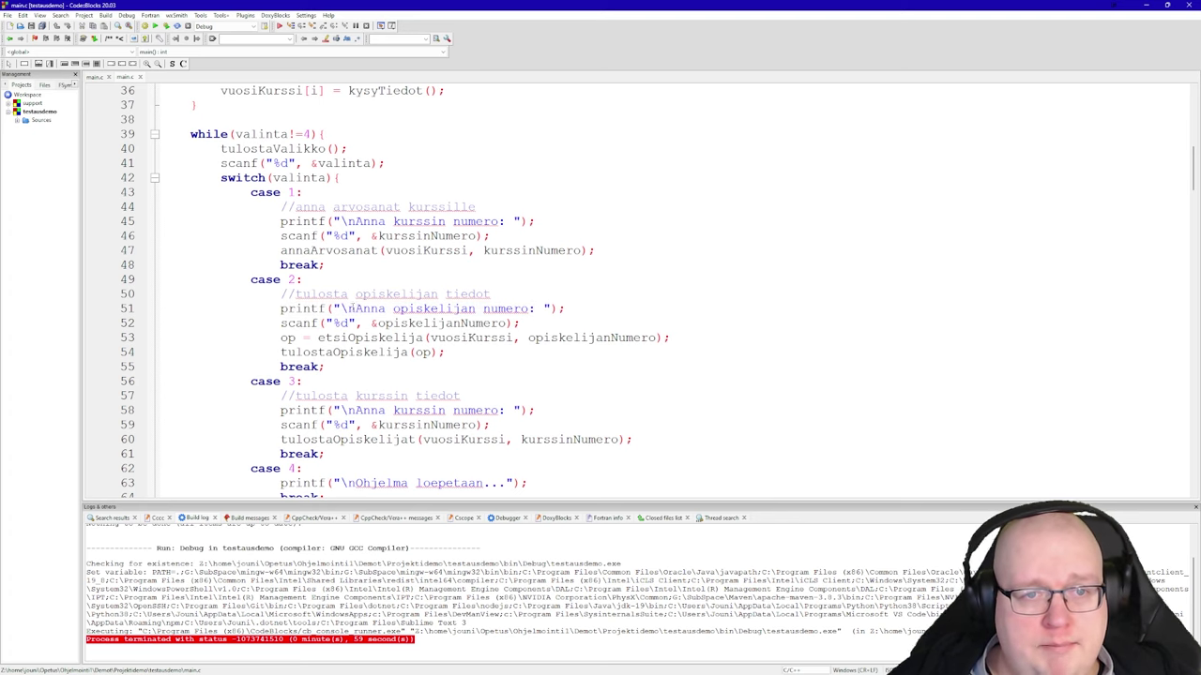
drag(356, 309, 544, 309)
key(alt+Tab)
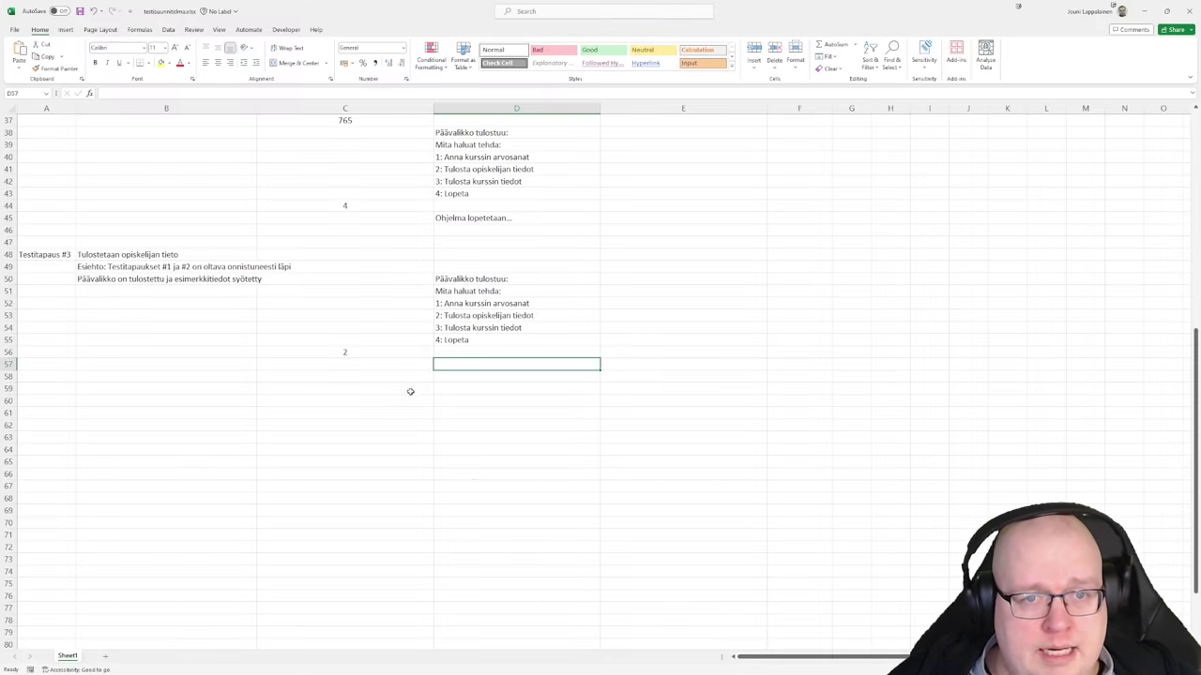
key(ctrl+v)
click(512, 400)
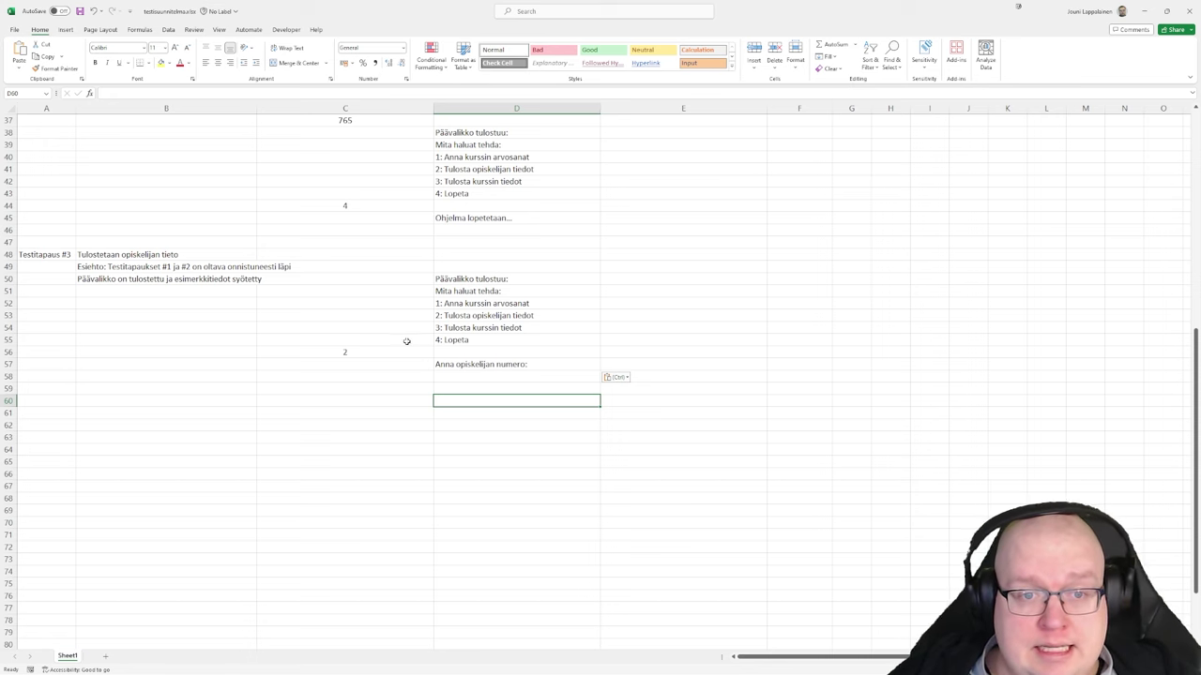
Examine the case 2 code in CodeBlocks and the "Toteutunut tulos" column heading in the Excel test plan
key(alt+Tab)
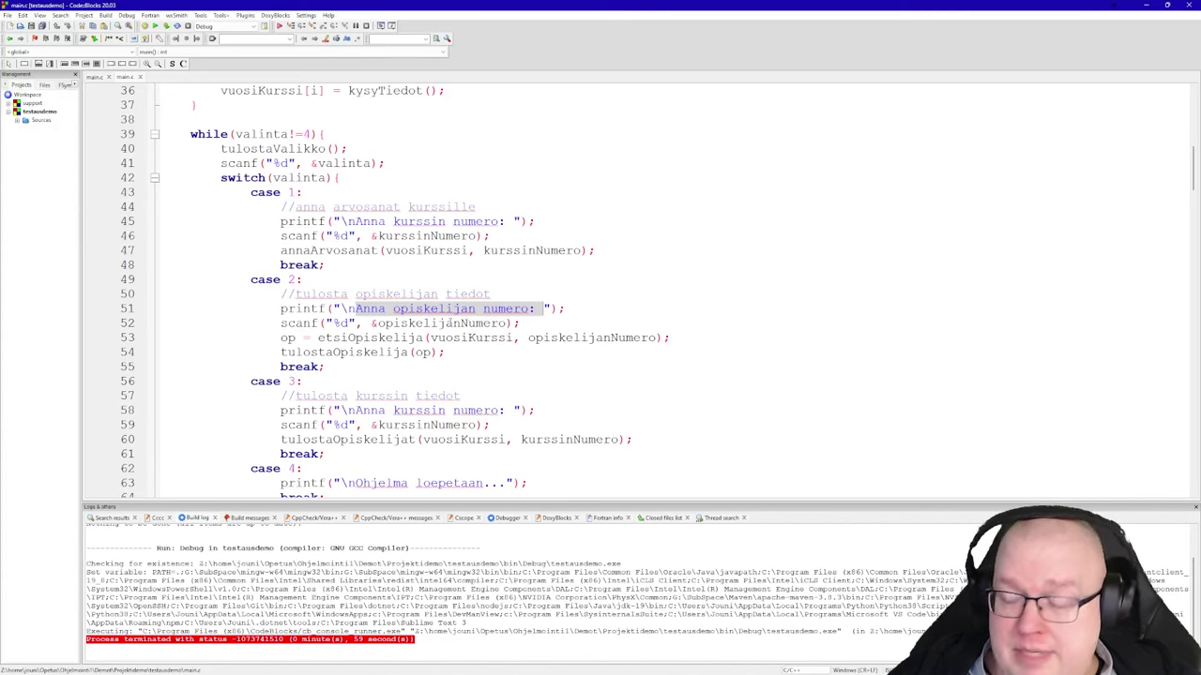
click(550, 355)
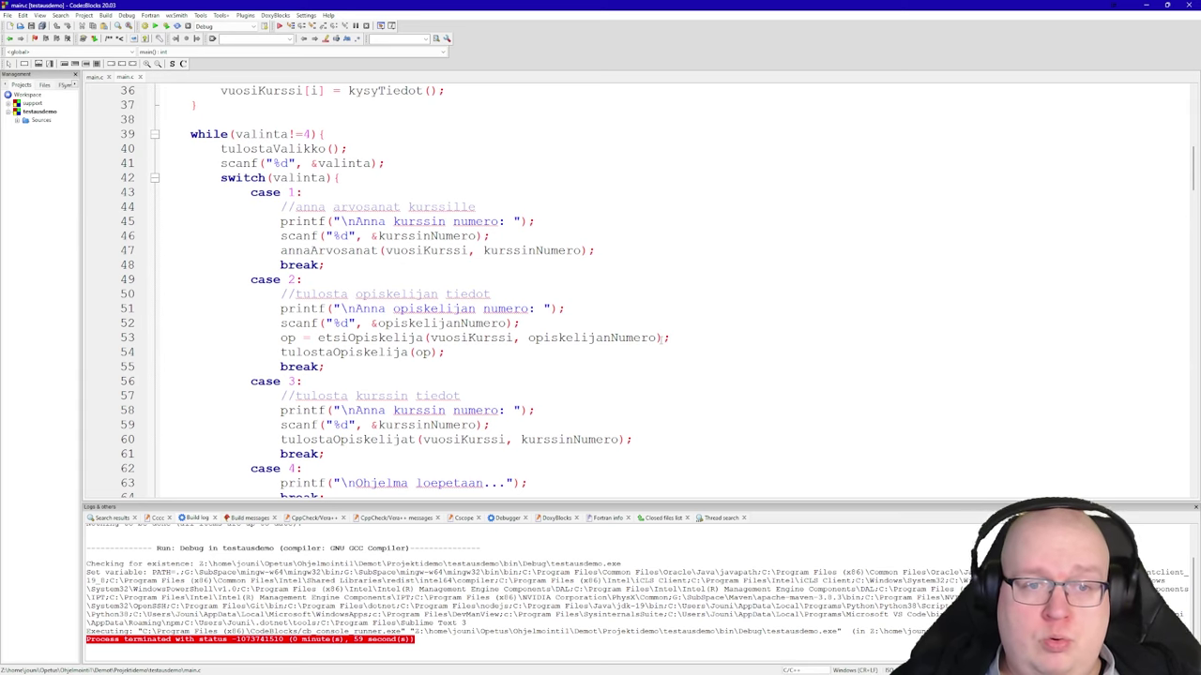
key(alt+Tab)
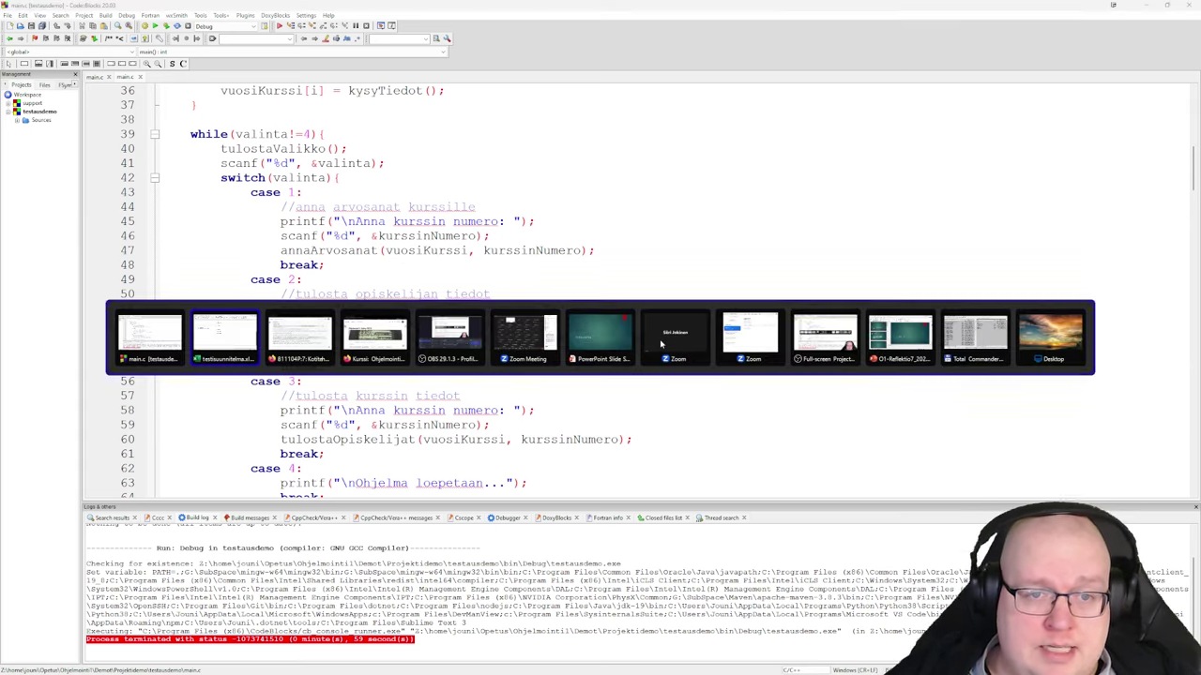
drag(532, 291, 533, 340)
click(640, 296)
mouse_move(641, 296)
mouse_down()
mouse_move(647, 348)
mouse_move(647, 314)
mouse_up()
scroll(656, 348, up, 12)
scroll(656, 348, up, 1)
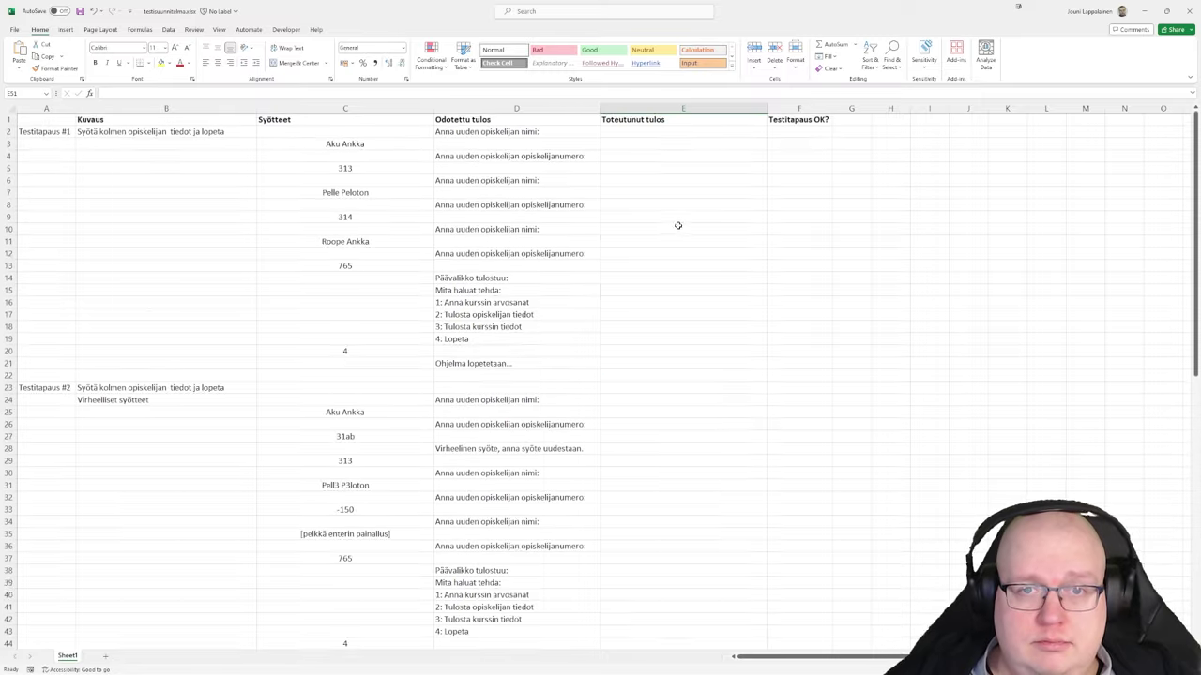
click(668, 120)
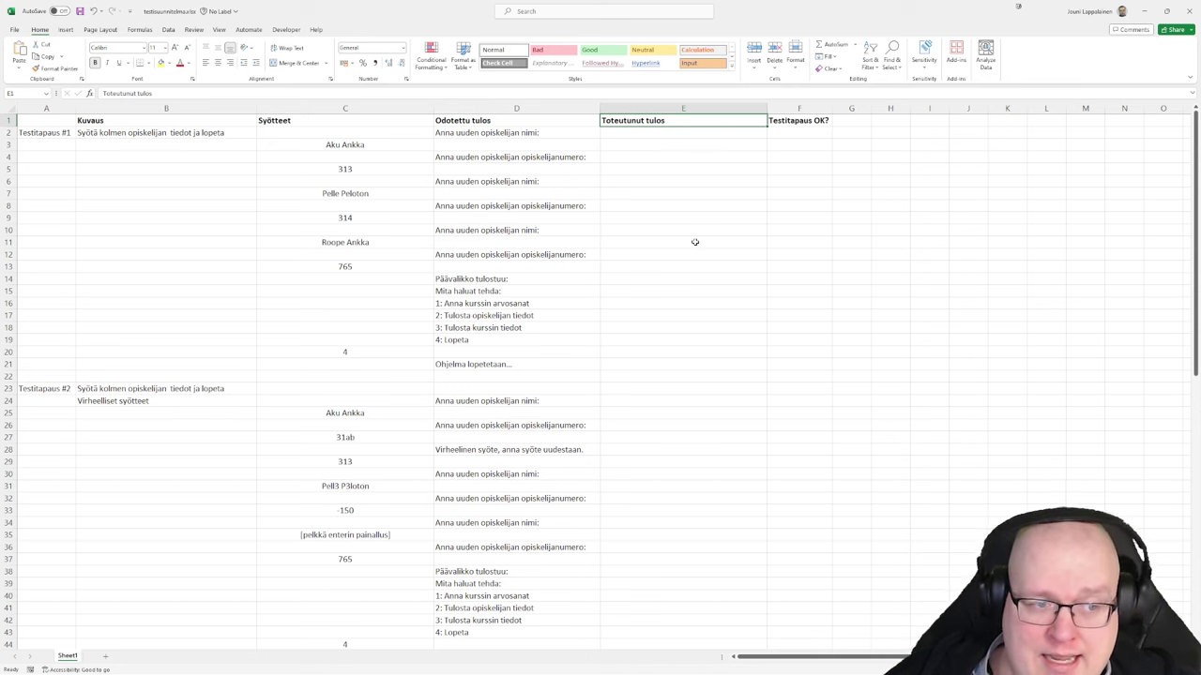
Switch to CodeBlocks and examine how the etsiOpiskelija function called in case 2 searches for a student by number
key(alt+Tab)
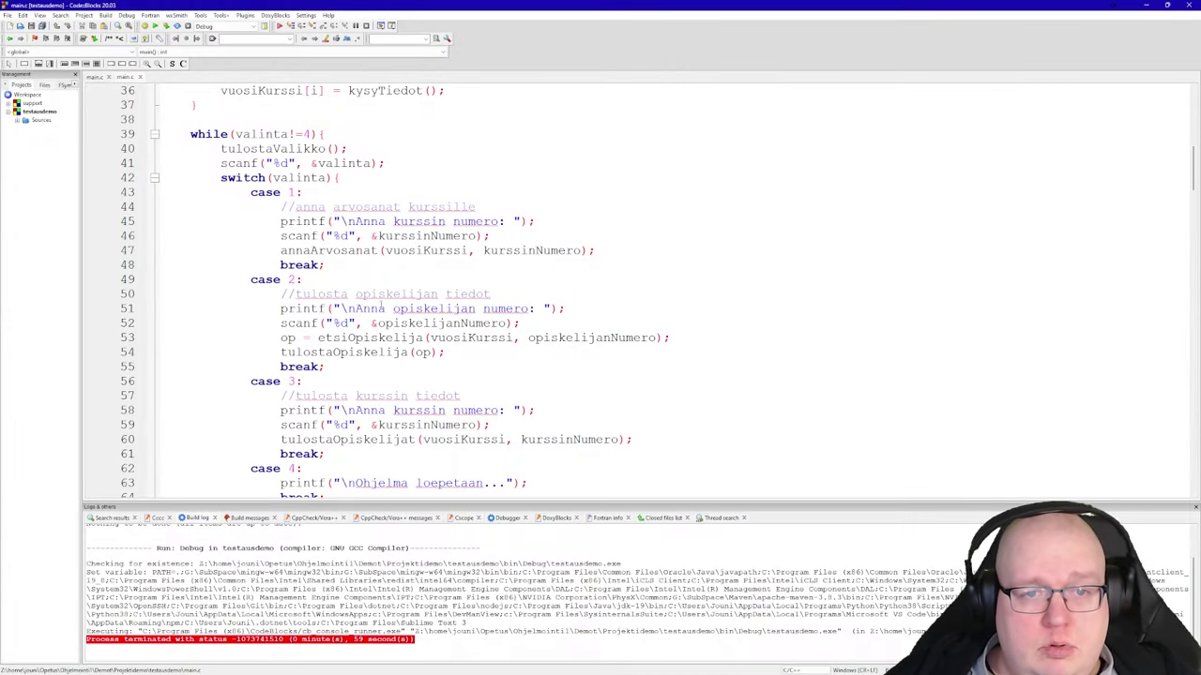
scroll(457, 396, down, 10)
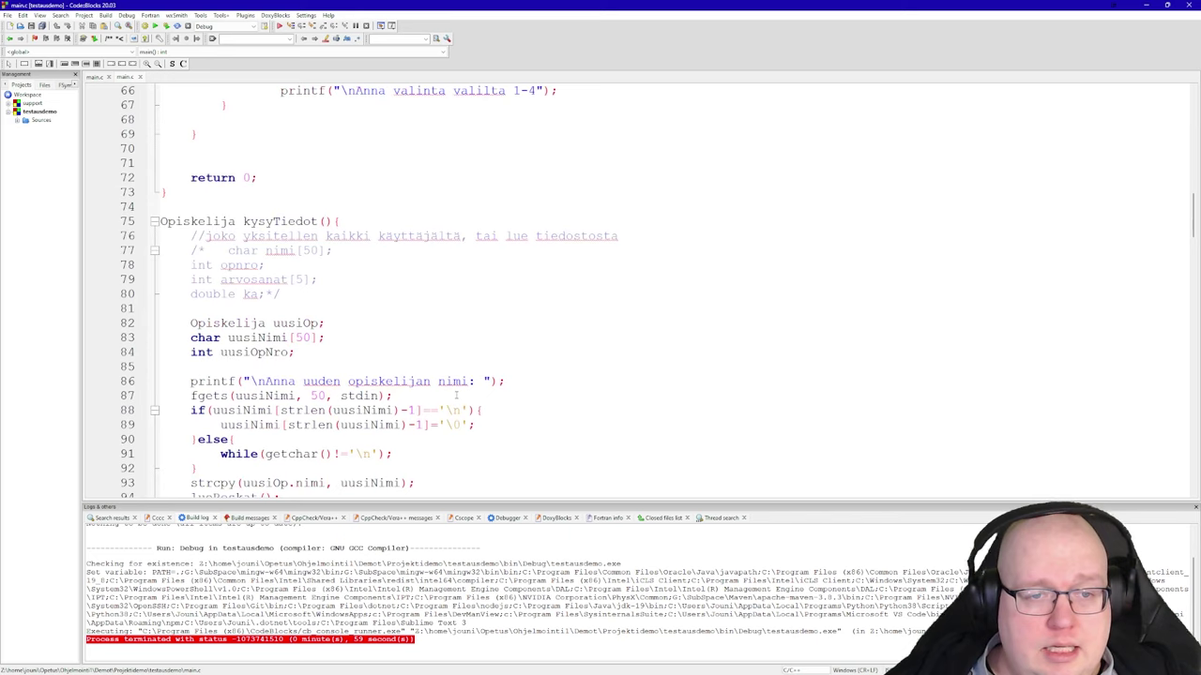
scroll(231, 362, down, 12)
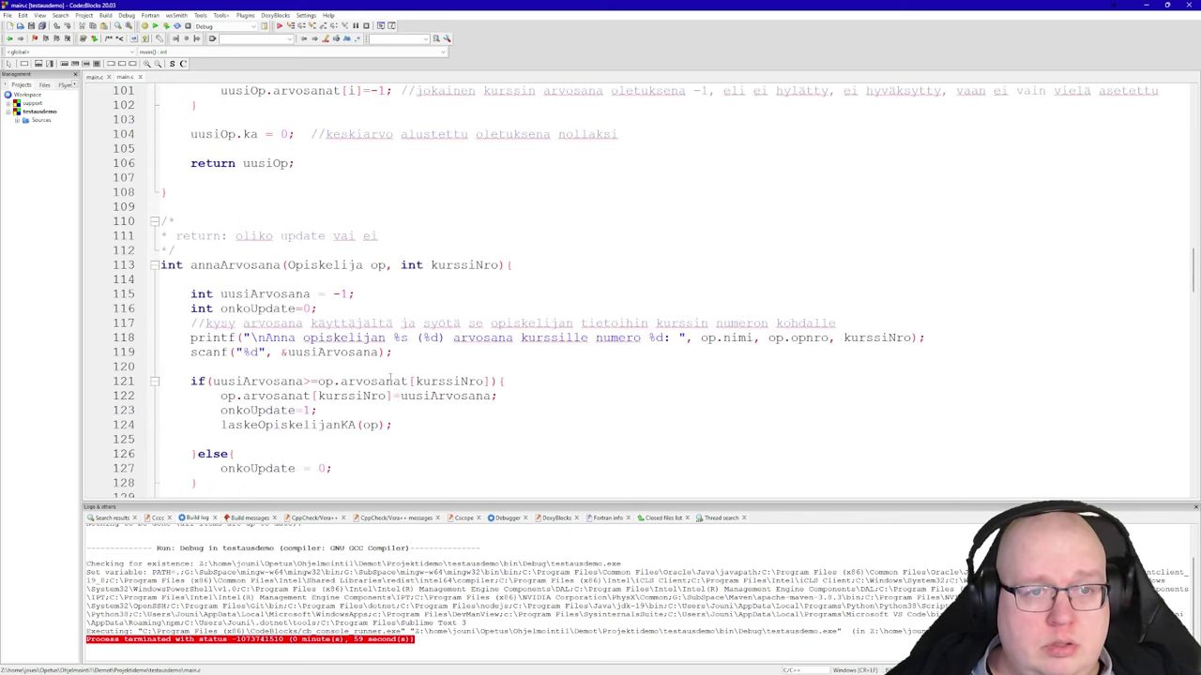
scroll(394, 377, down, 18)
drag(367, 381, 668, 381)
scroll(668, 381, down, 2)
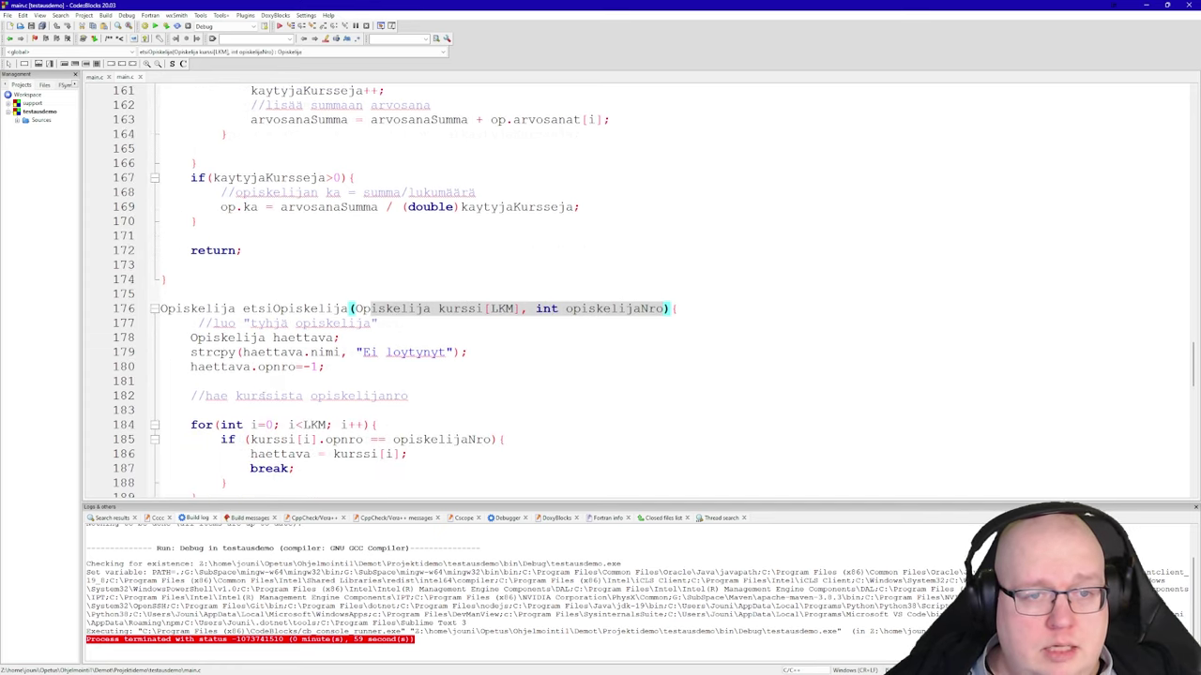
scroll(312, 403, down, 2)
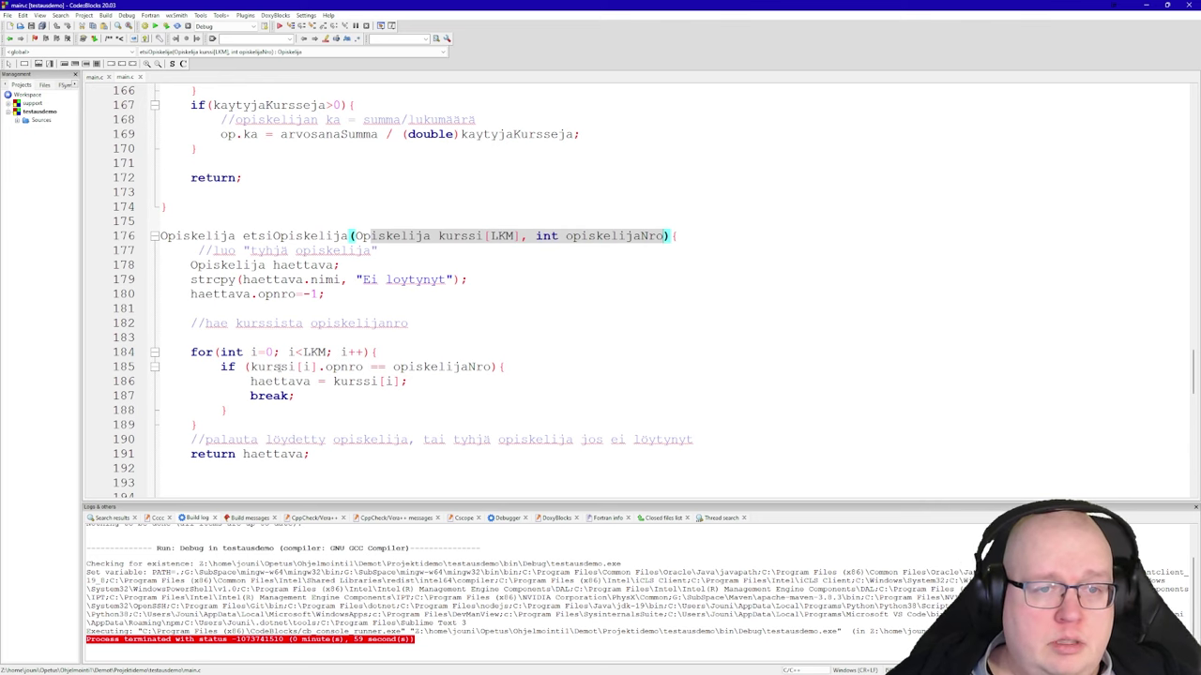
scroll(318, 377, down, 3)
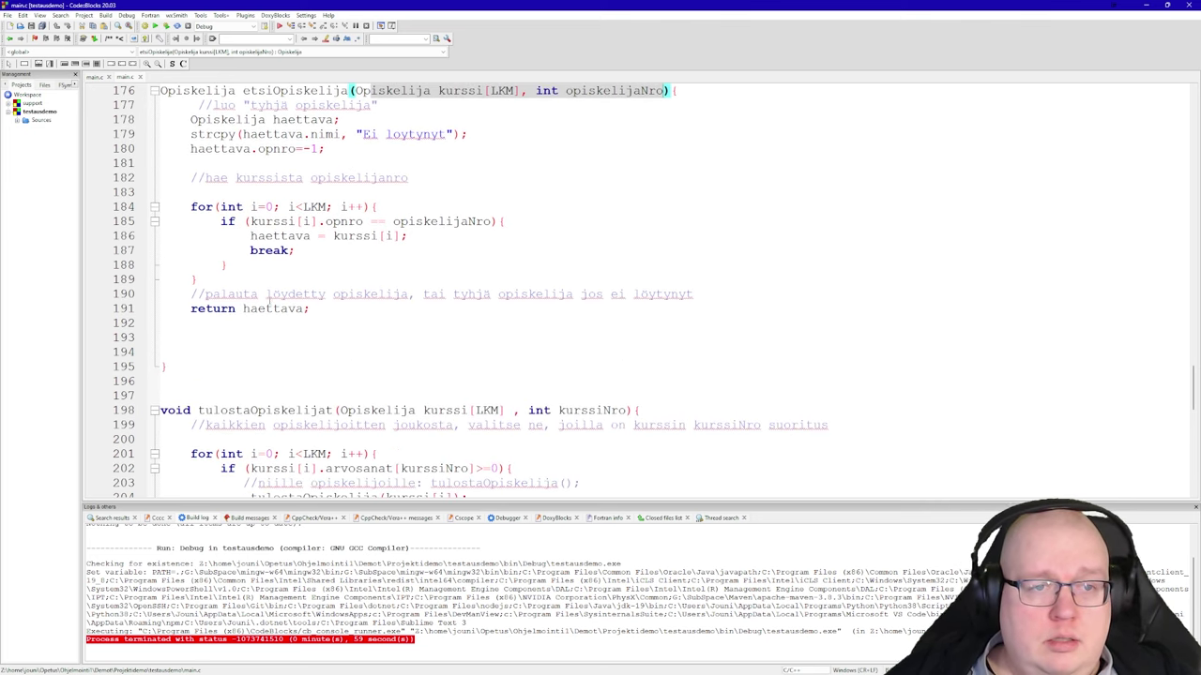
scroll(328, 281, up, 20)
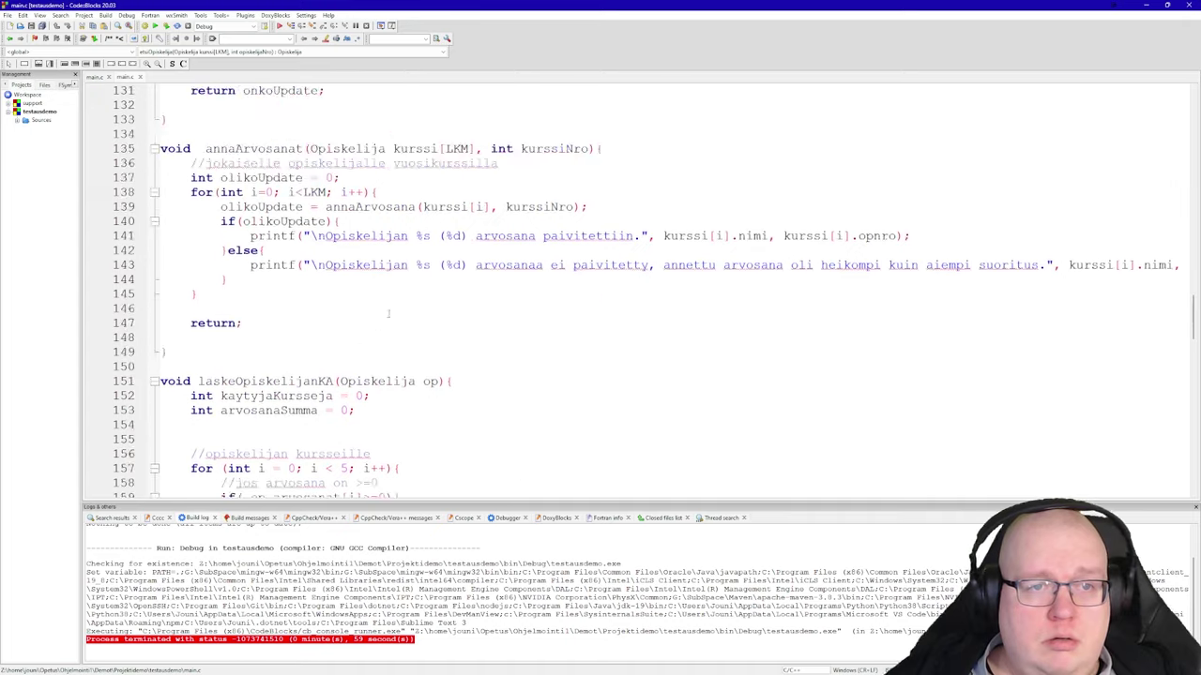
scroll(396, 296, up, 13)
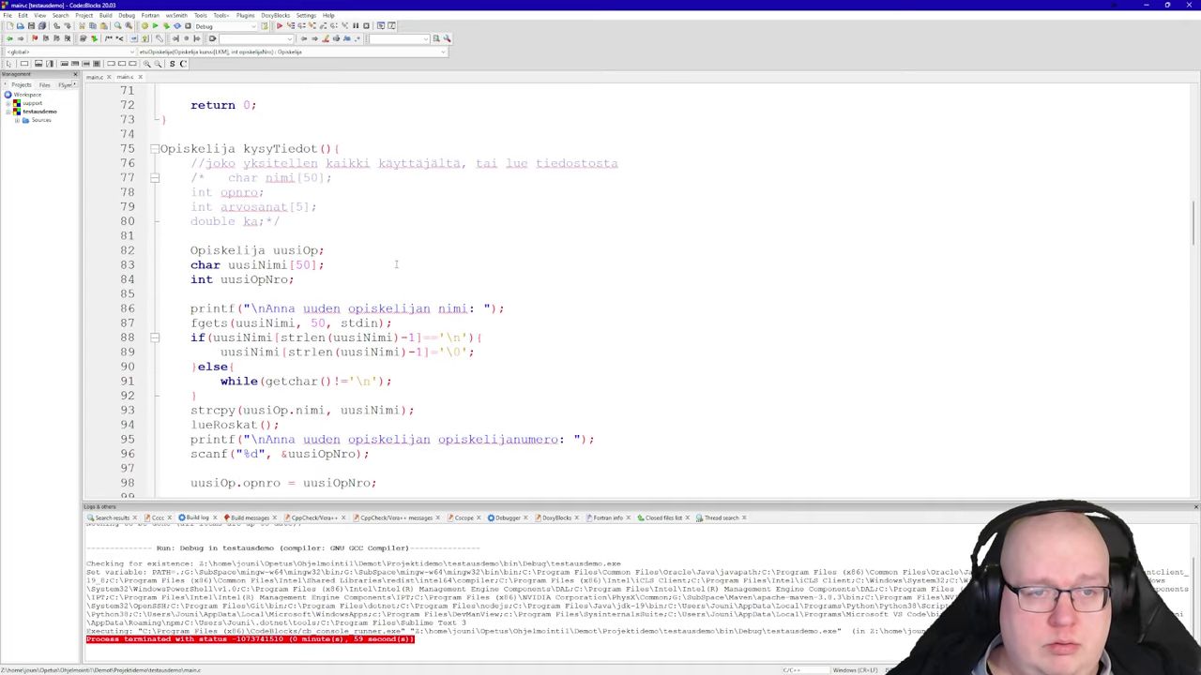
scroll(412, 364, up, 12)
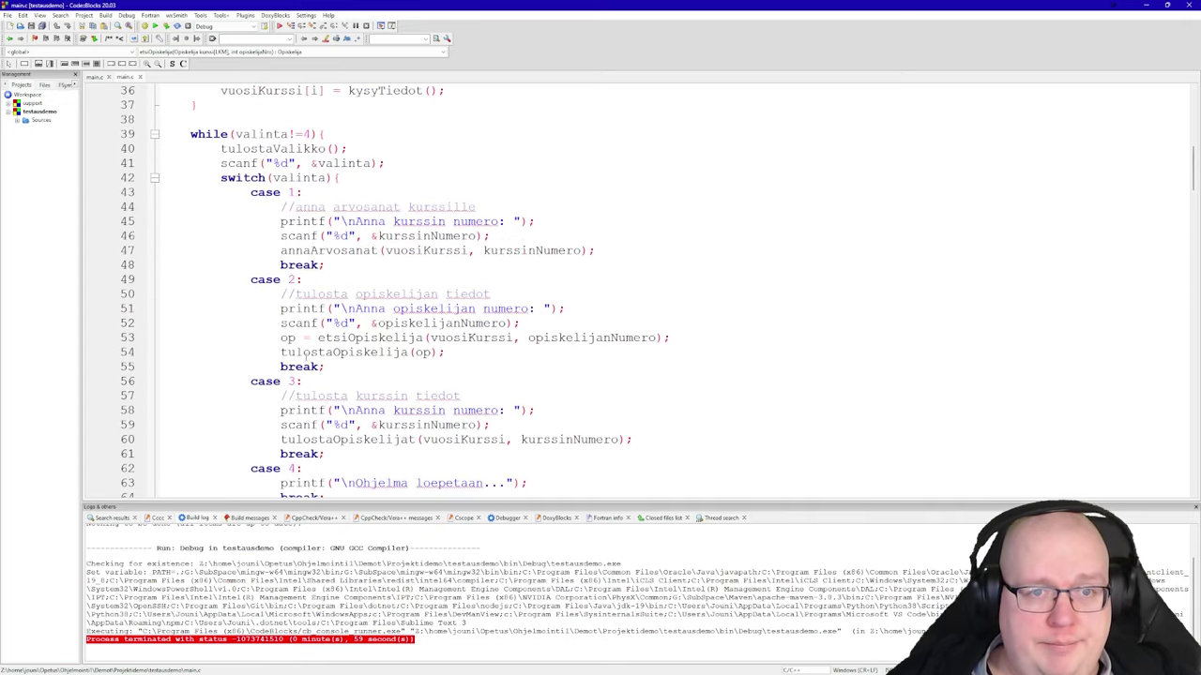
Find the tulostaOpiskelija function called in case 2 and copy its heading text "***Opiskelija***"
drag(282, 352, 446, 352)
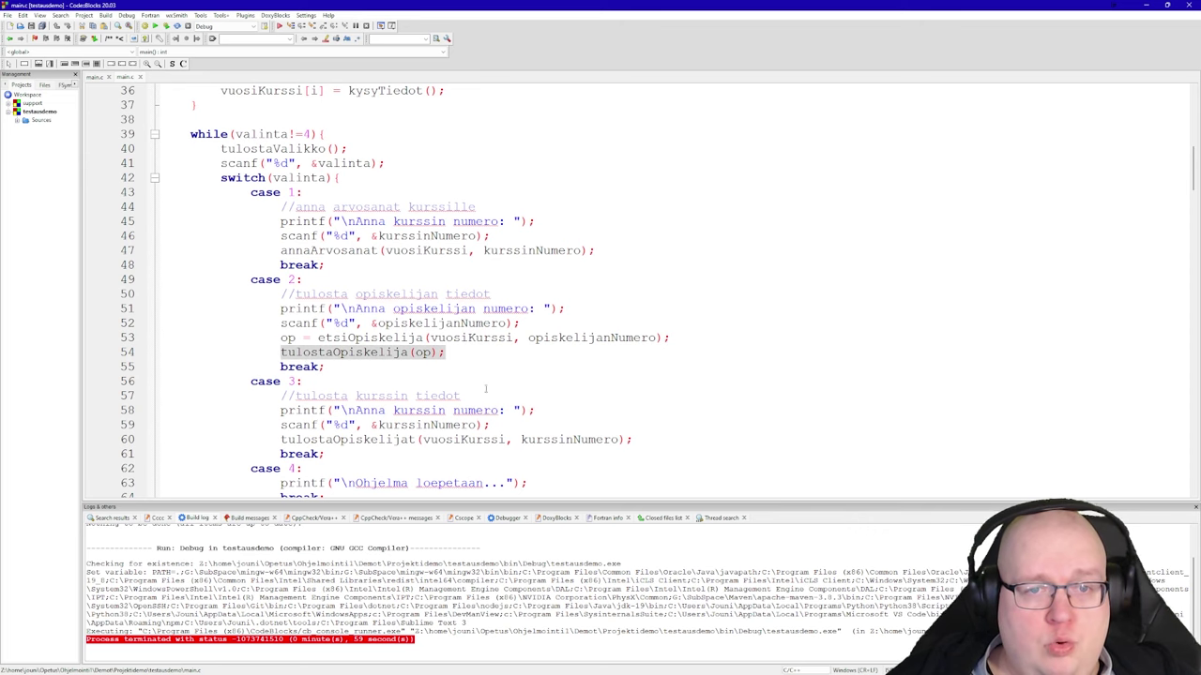
scroll(484, 395, down, 20)
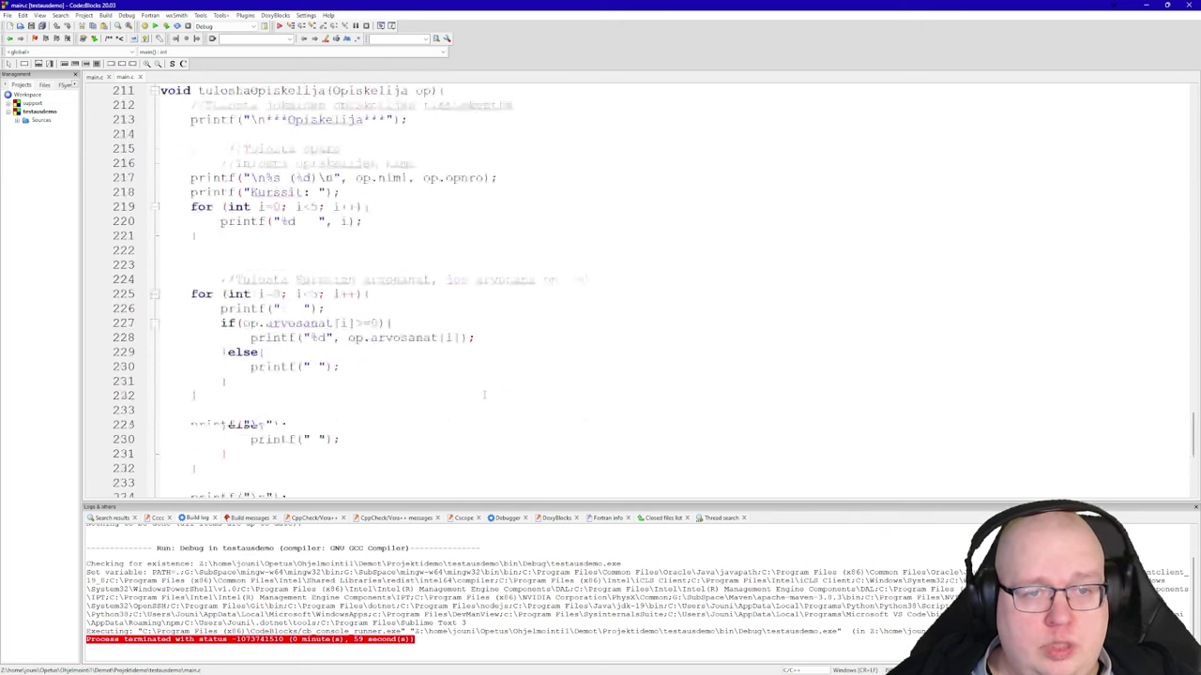
scroll(328, 299, up, 6)
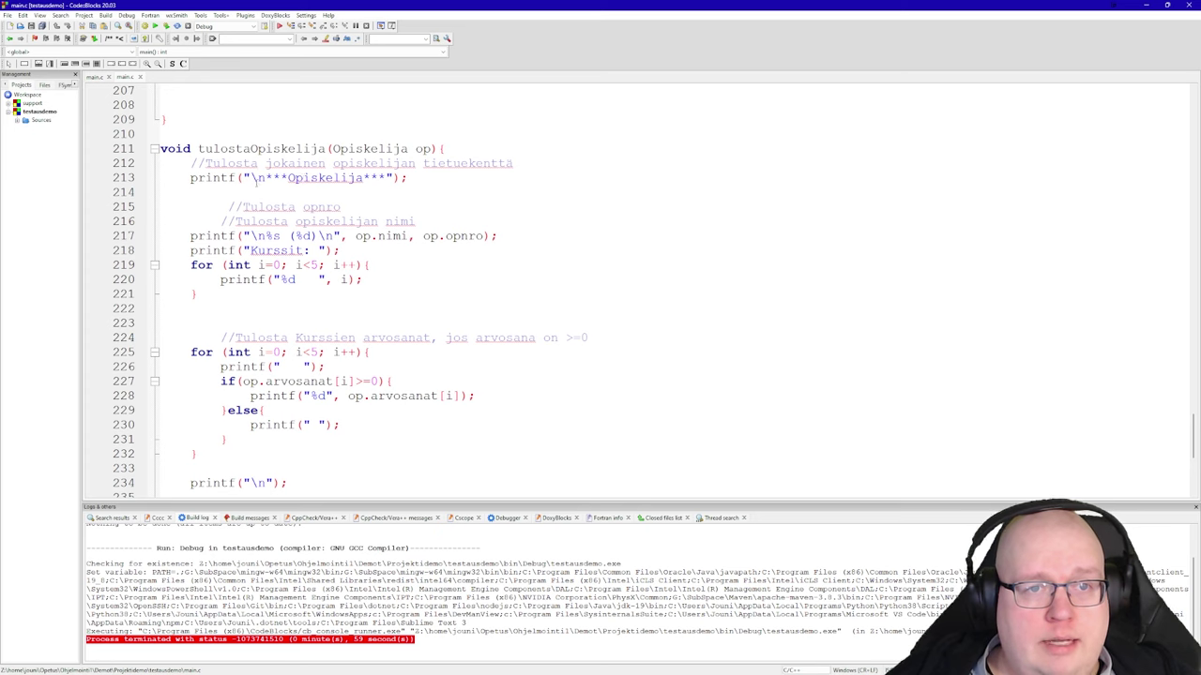
drag(265, 177, 398, 178)
key(ctrl+c)
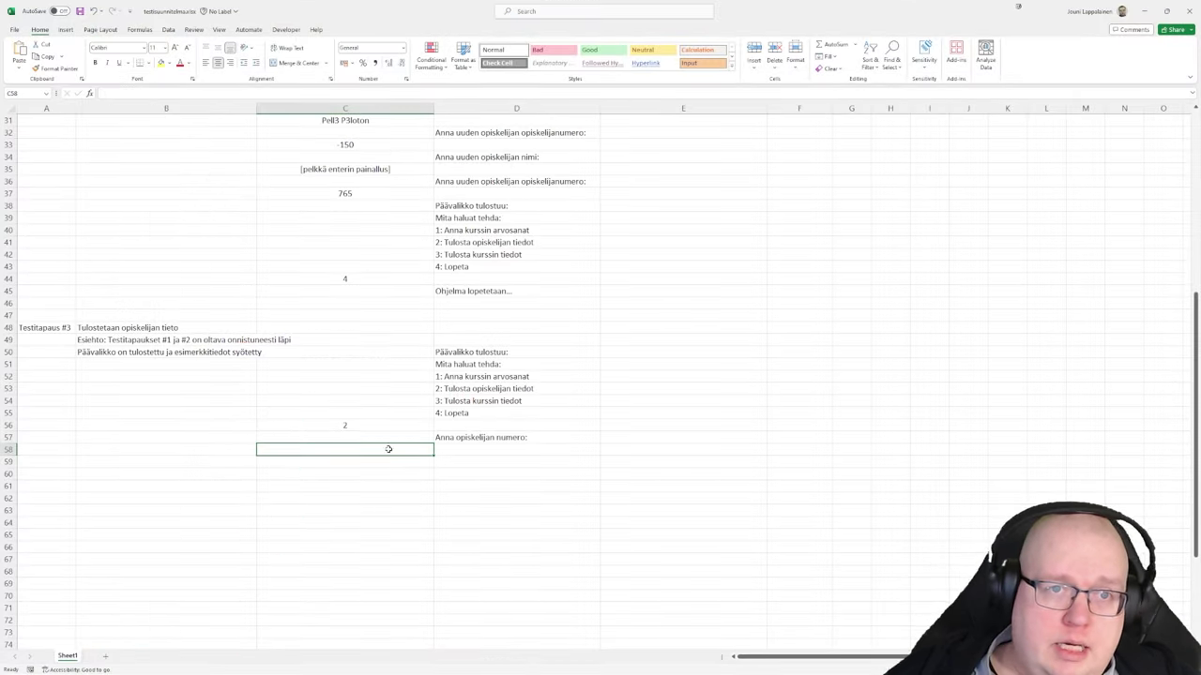
Enter 313 as Testitapaus #3's input in C58 and paste the copied "***Opiskelija***" heading as expected output in D59
scroll(389, 447, up, 2)
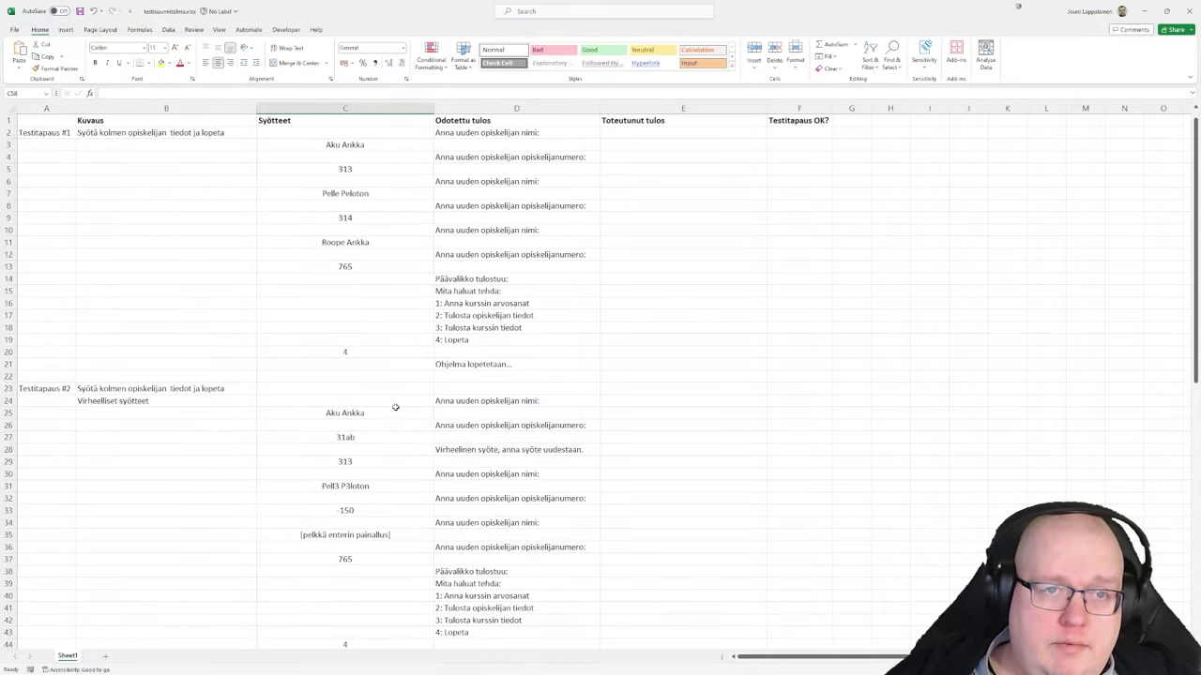
scroll(369, 292, down, 8)
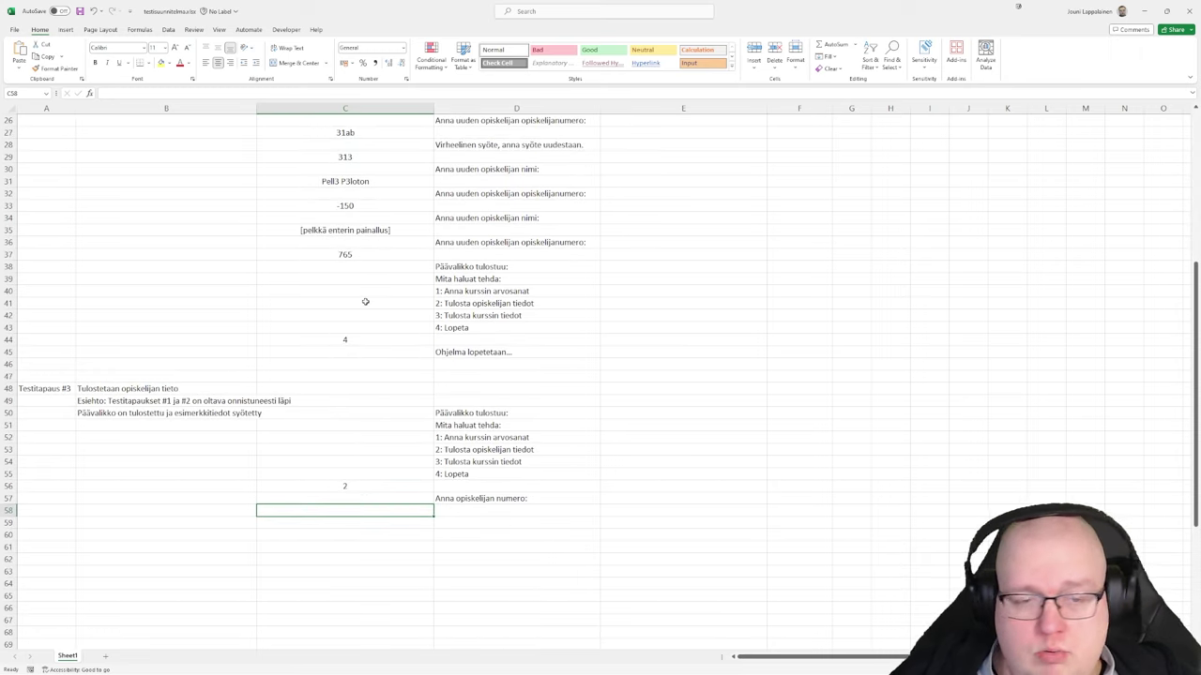
text(313)
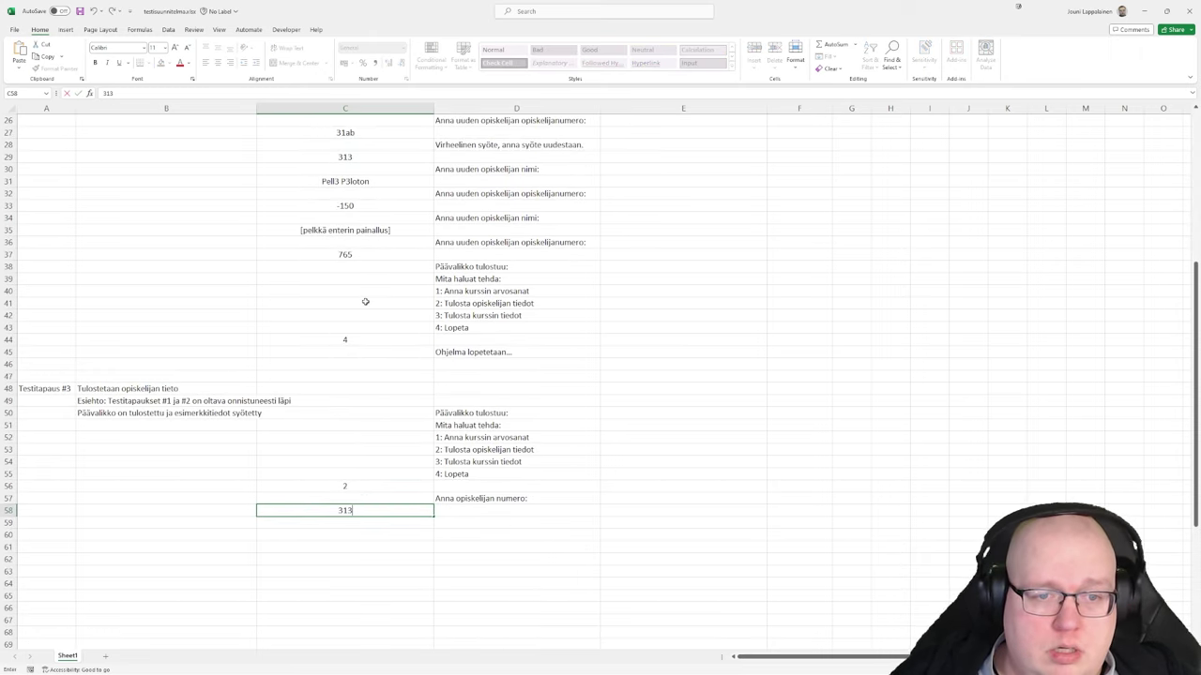
click(462, 525)
key(ctrl+v)
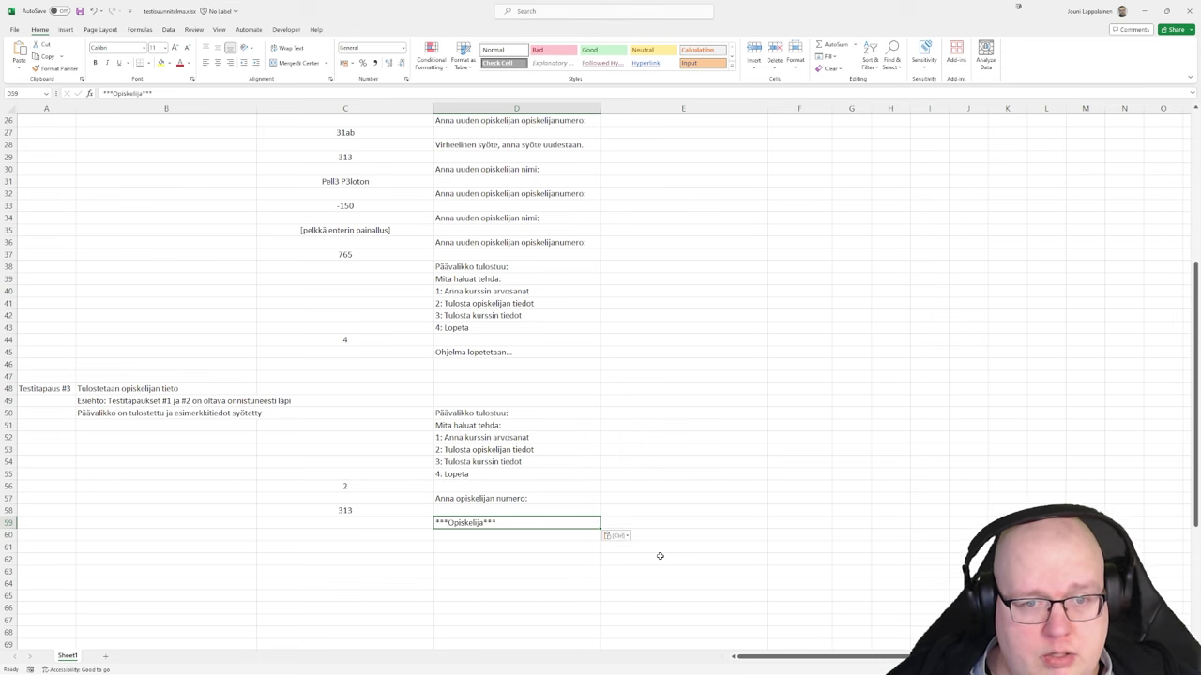
Check the name and number print format in tulostaOpiskelija and enter the first test student's name followed by "(313)" in D60
key(alt+Tab)
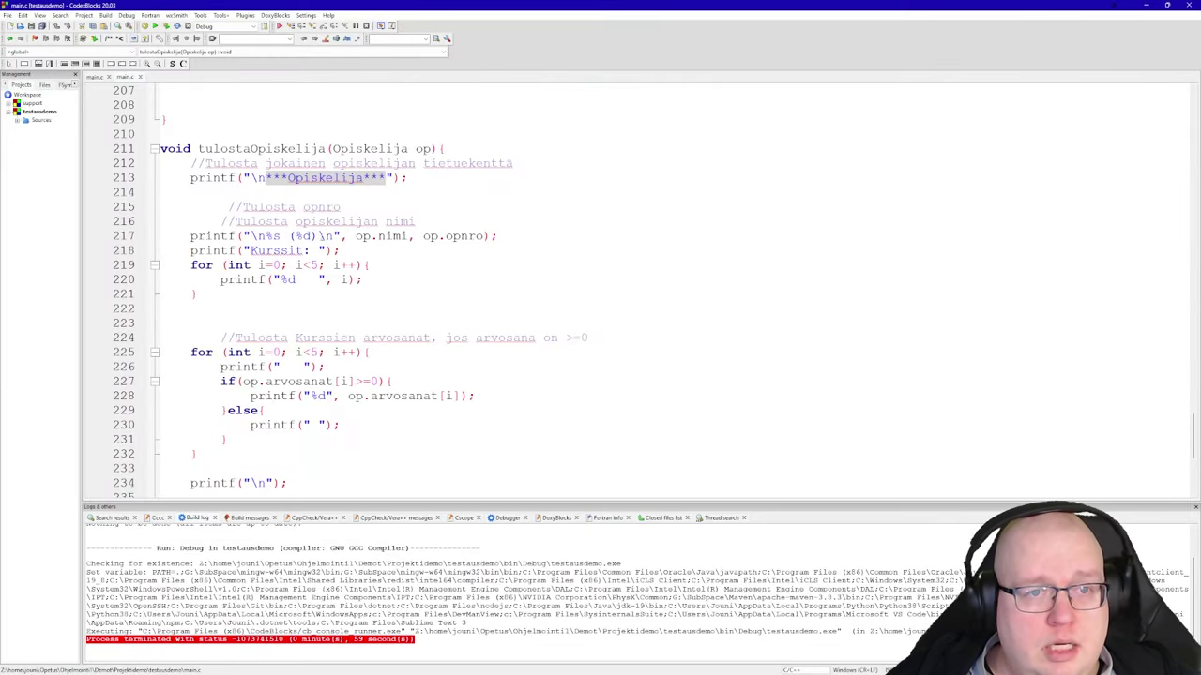
click(387, 236)
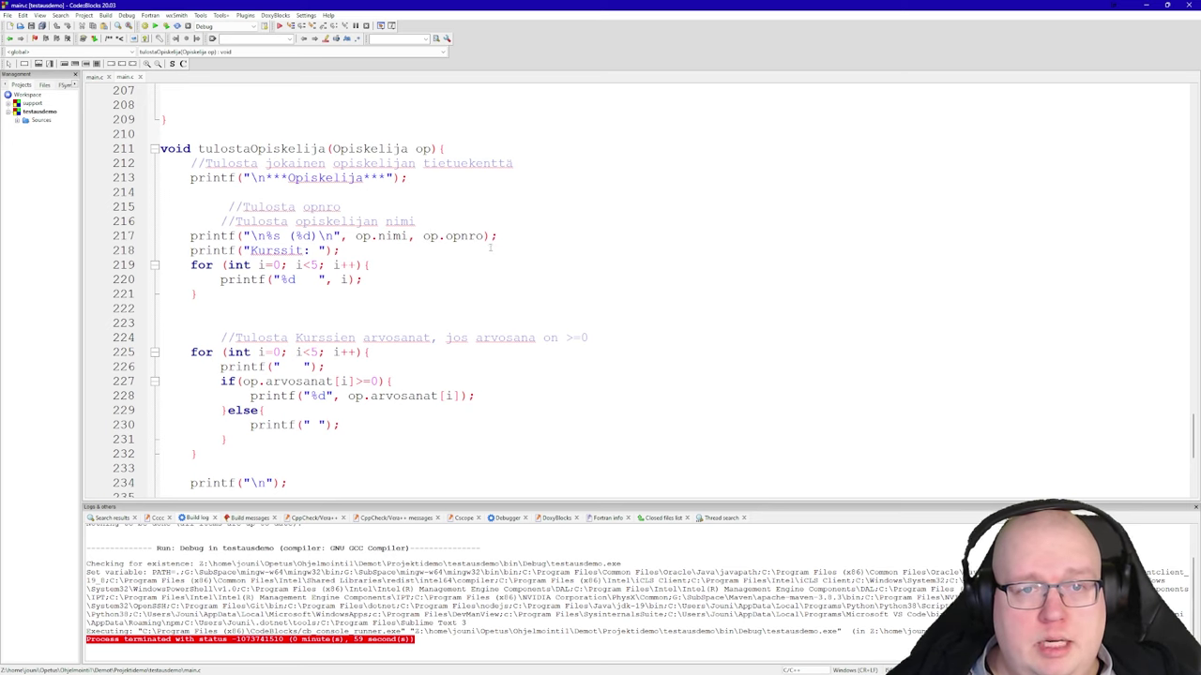
key(alt+Tab)
click(483, 531)
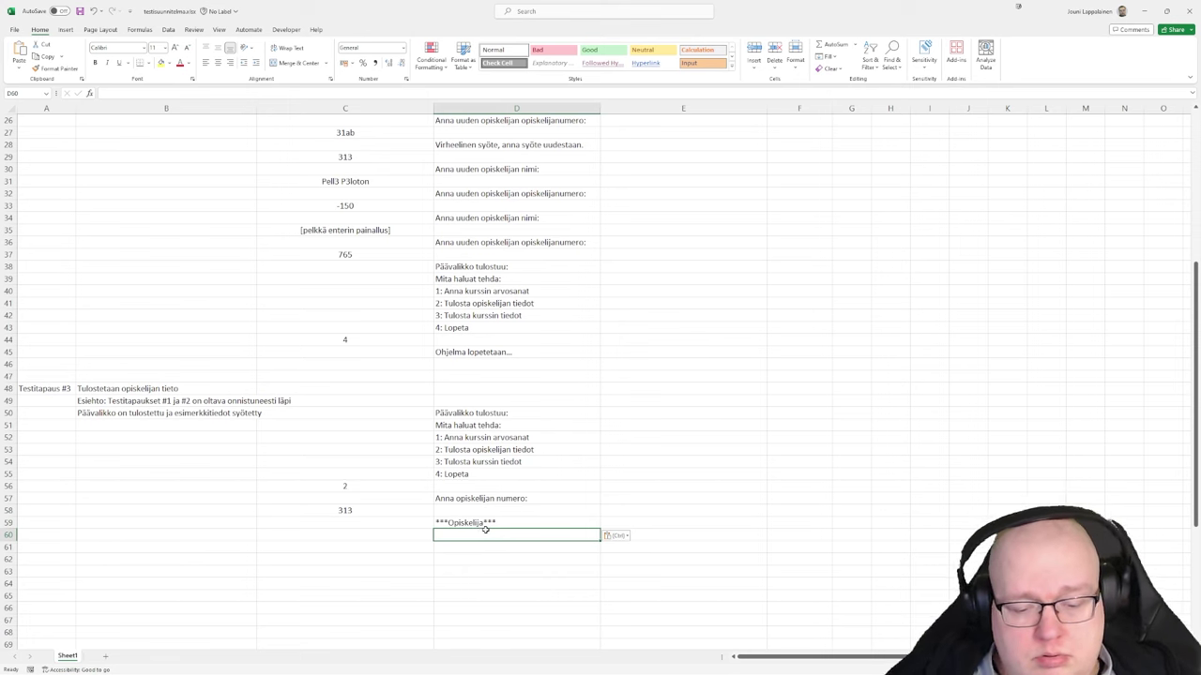
text(Aku Ankka)
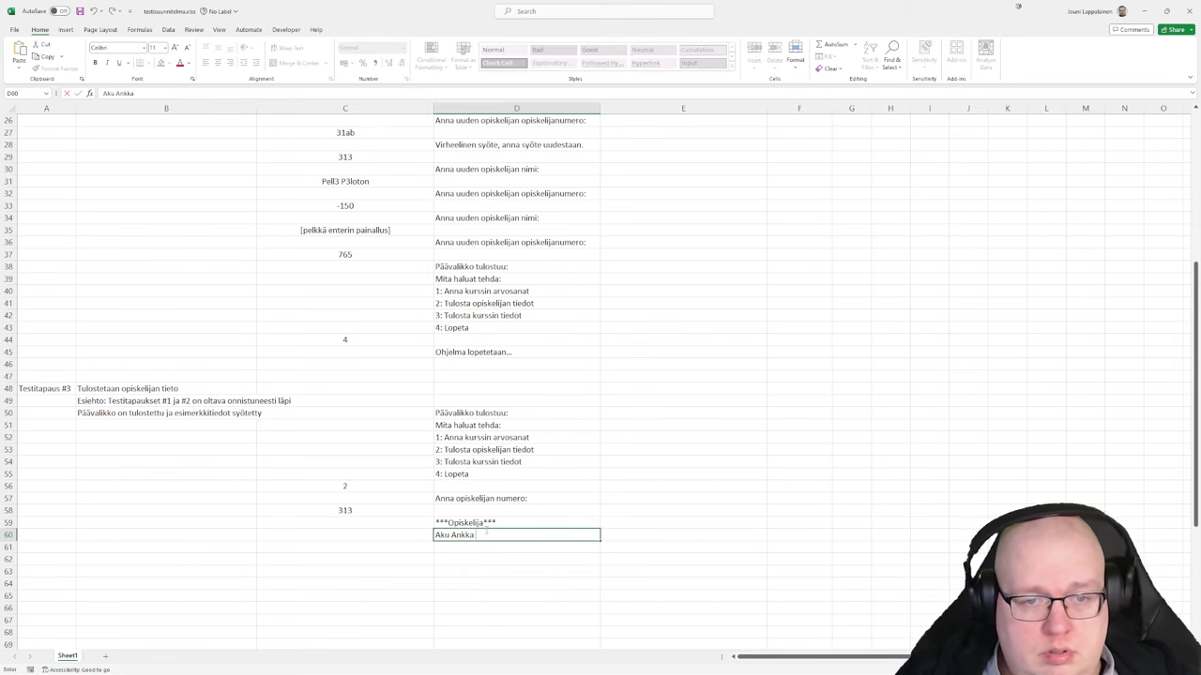
key(alt+Tab)
key(alt+Tab)
text(()
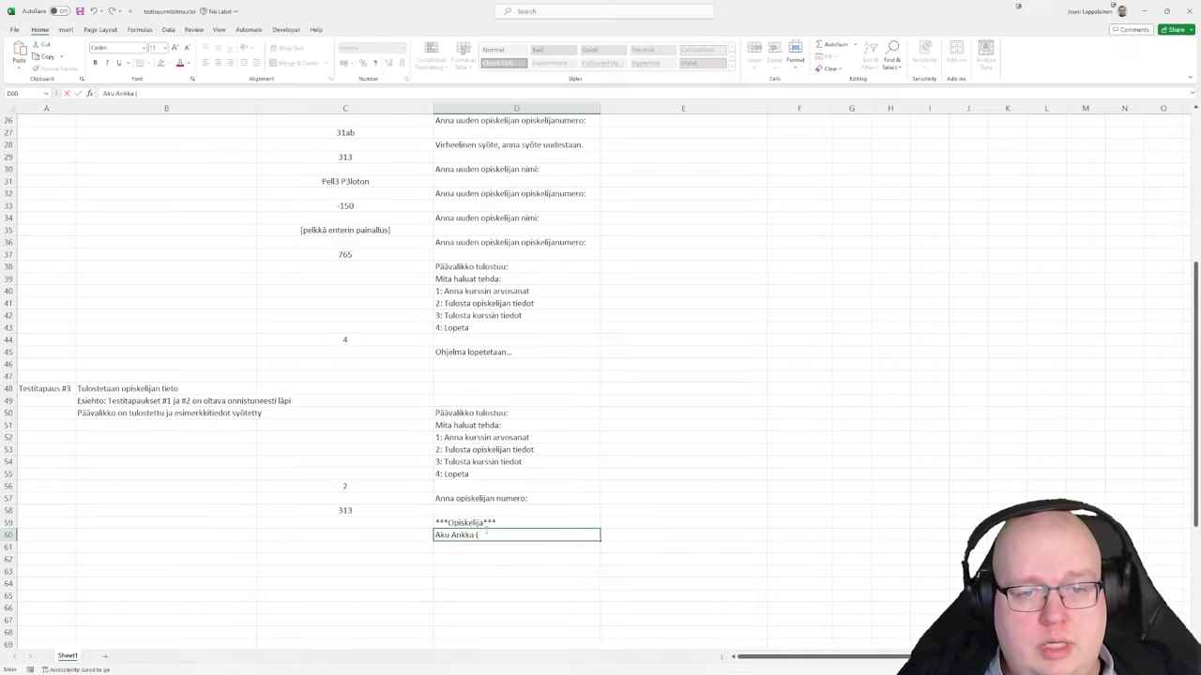
text(313)
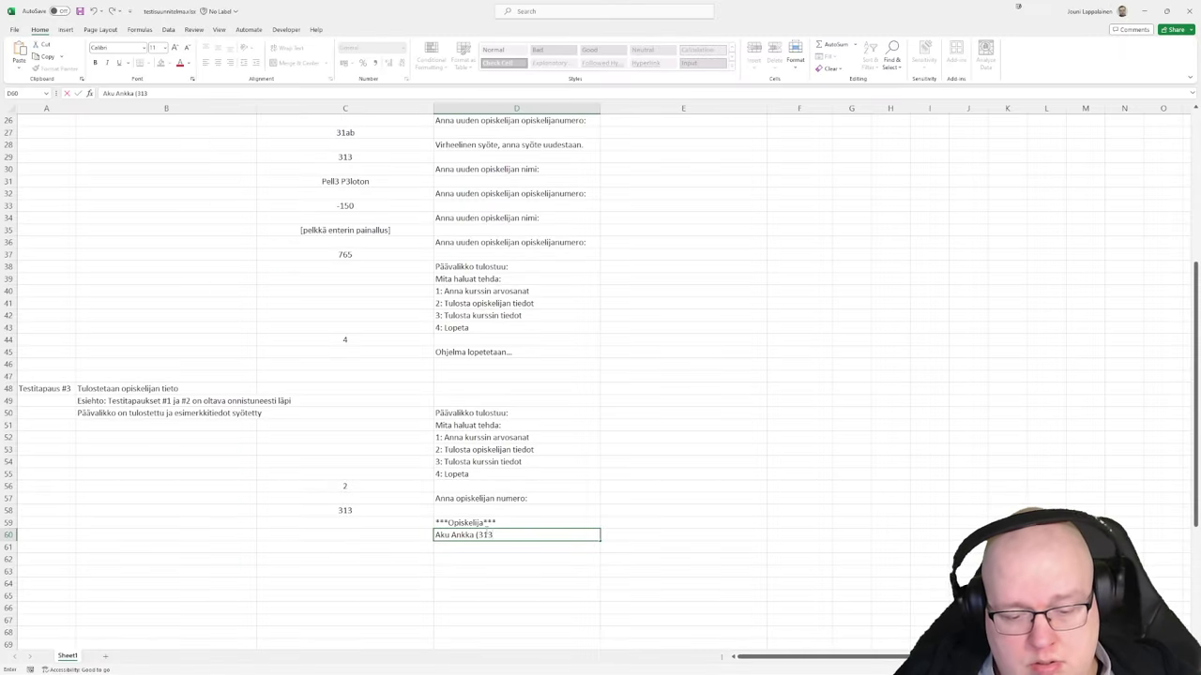
text())
key(Return)
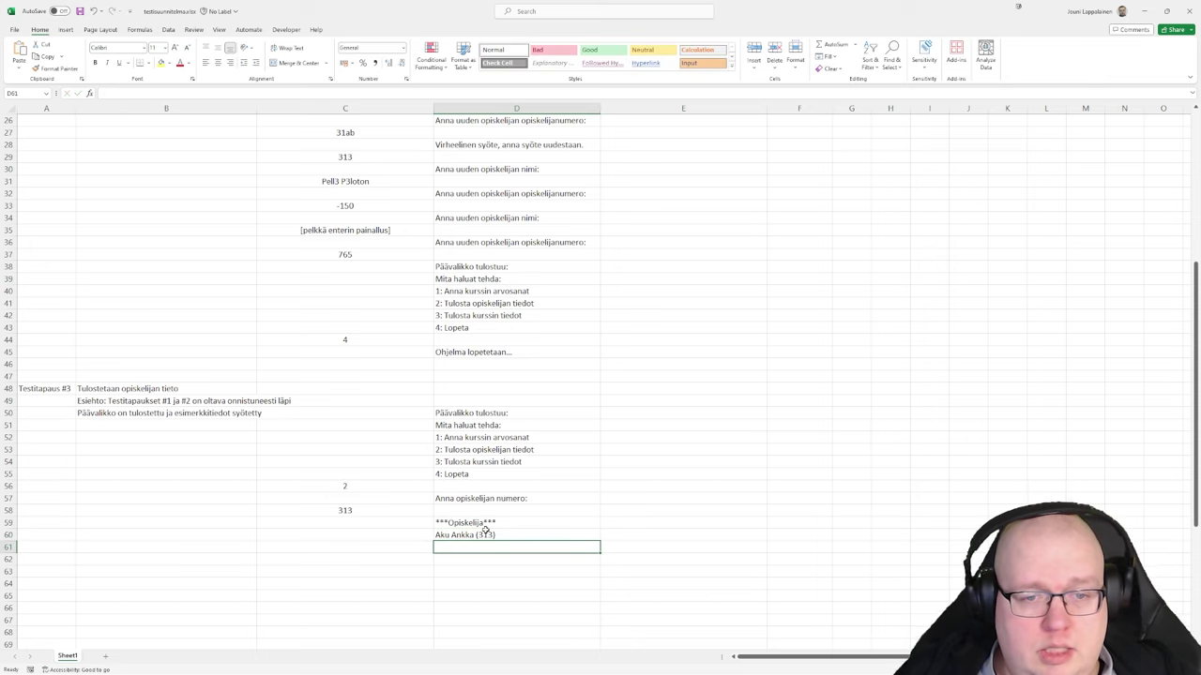
Copy the text "Kurssit: " from tulostaOpiskelija in CodeBlocks into cell D61 of the Excel test plan
key(alt+Tab)
drag(250, 251, 312, 251)
key(ctrl+c)
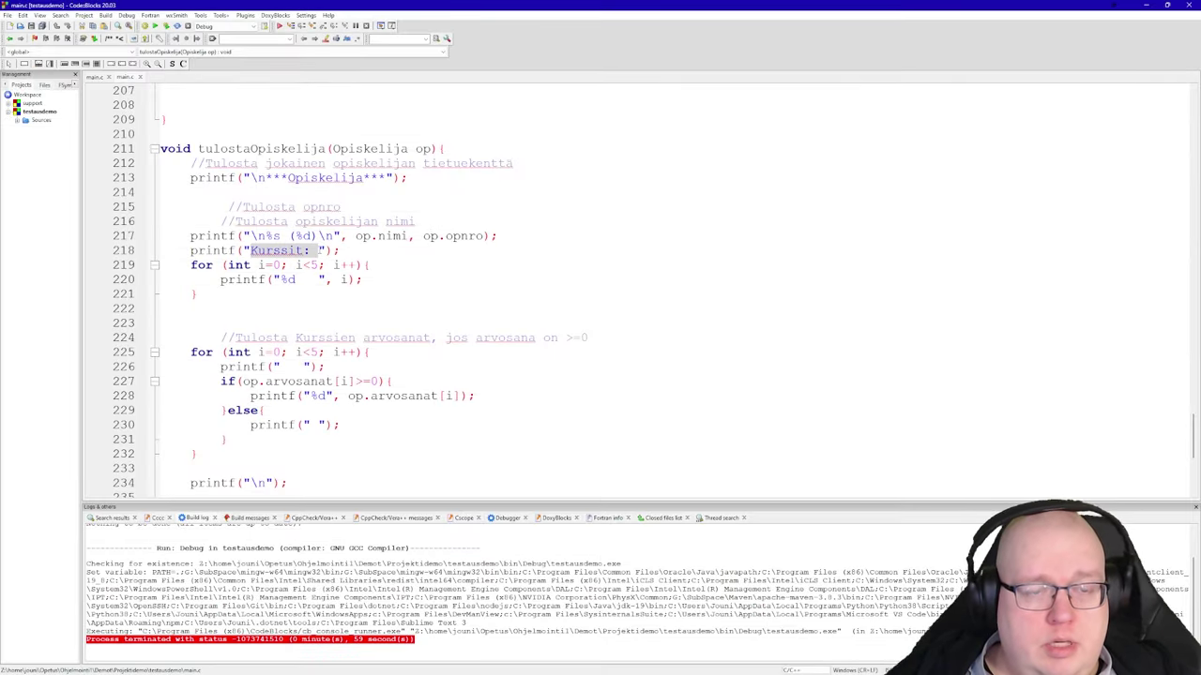
key(alt+Tab)
key(ctrl+v)
click(480, 562)
key(alt+Tab)
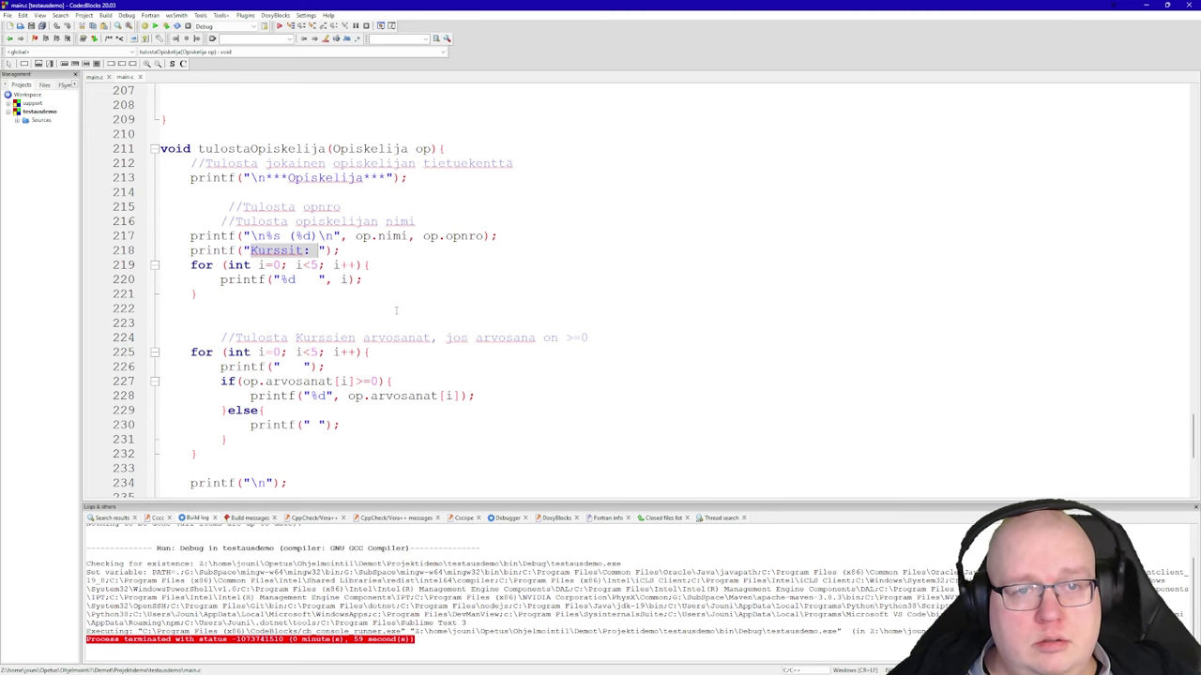
key(alt+Tab)
key(ctrl+v)
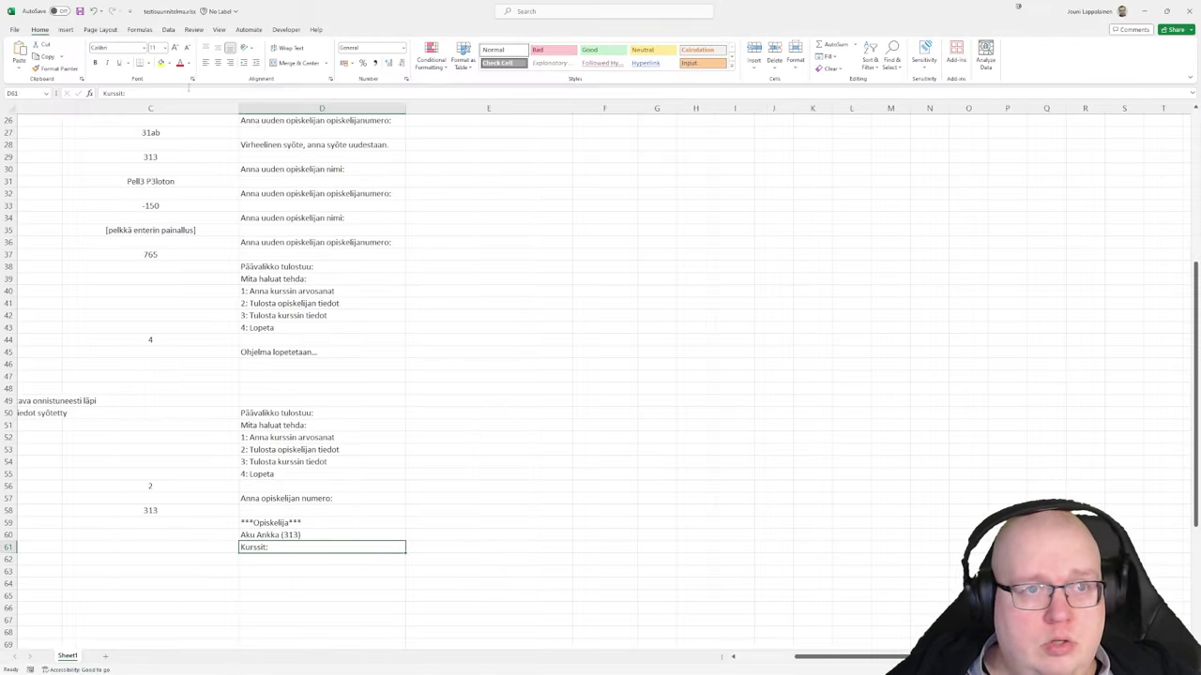
Check the course-printing loop in CodeBlocks and extend D61 in the Excel test plan to "Kurssit: 0 1 2 3 4 5"
scroll(298, 242, left, 3)
click(154, 91)
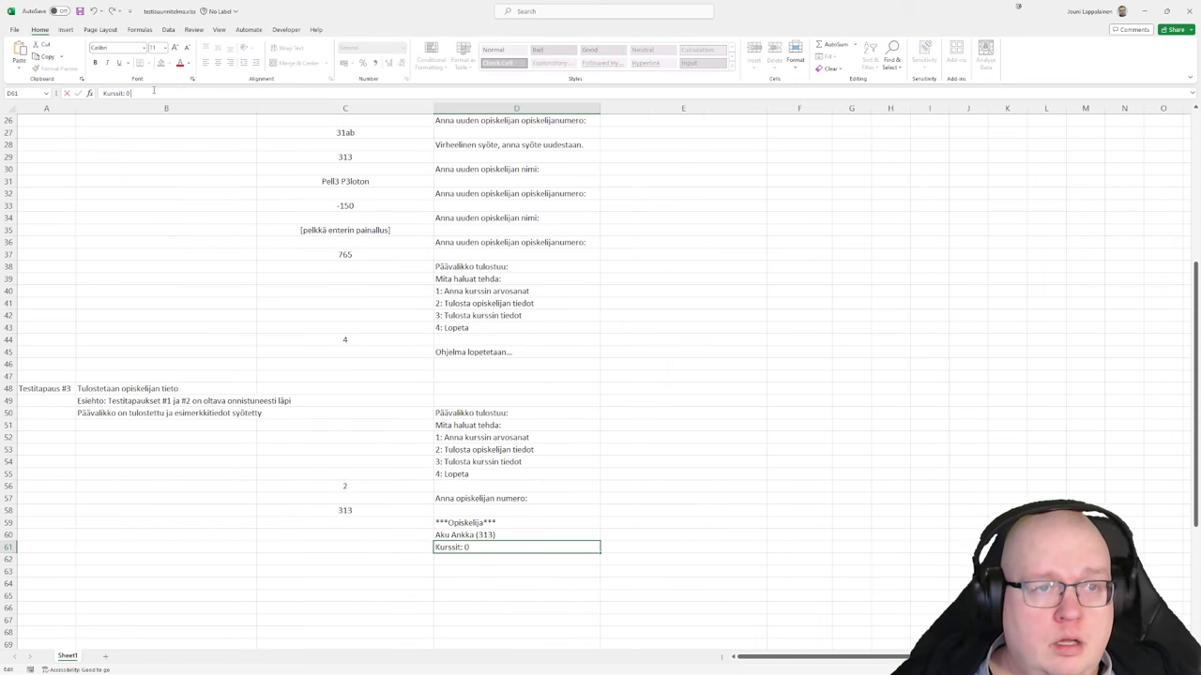
key(alt+Tab)
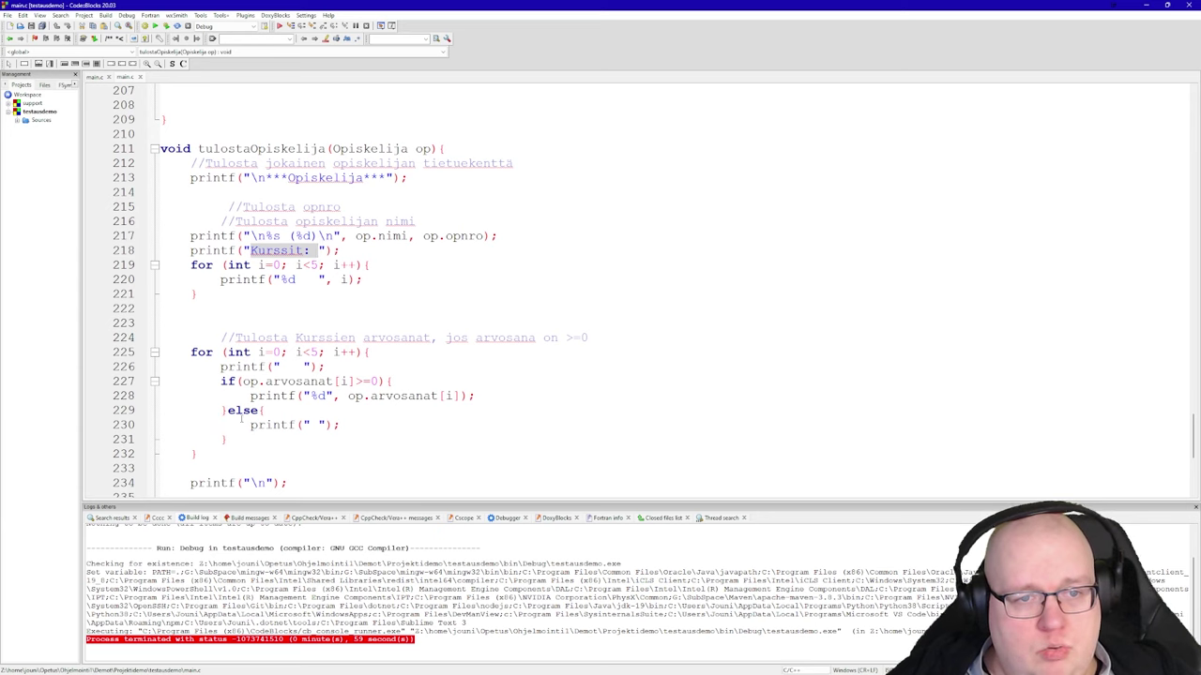
key(alt+Tab)
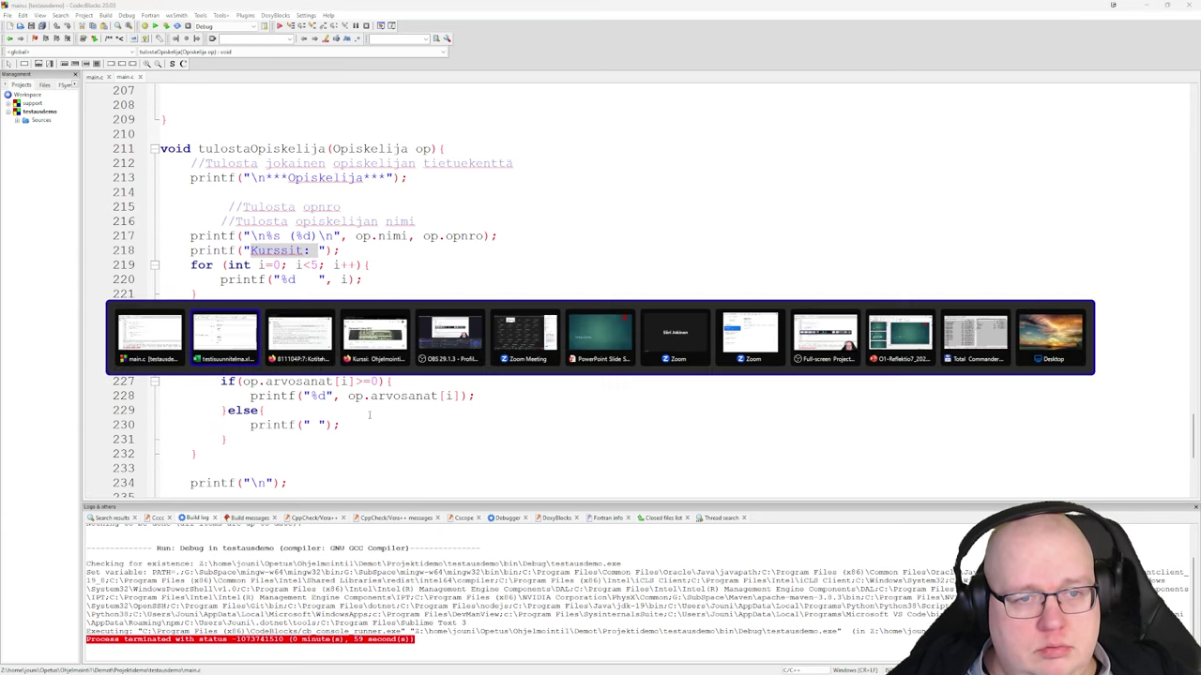
key(alt+Tab)
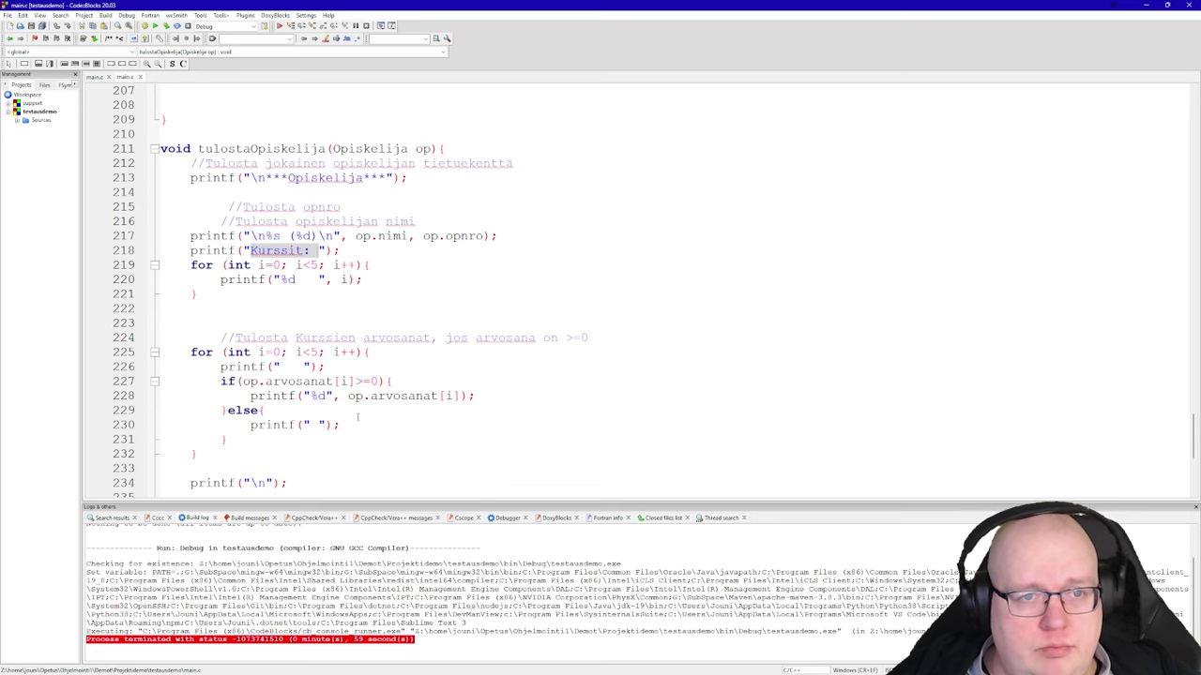
key(alt+Tab)
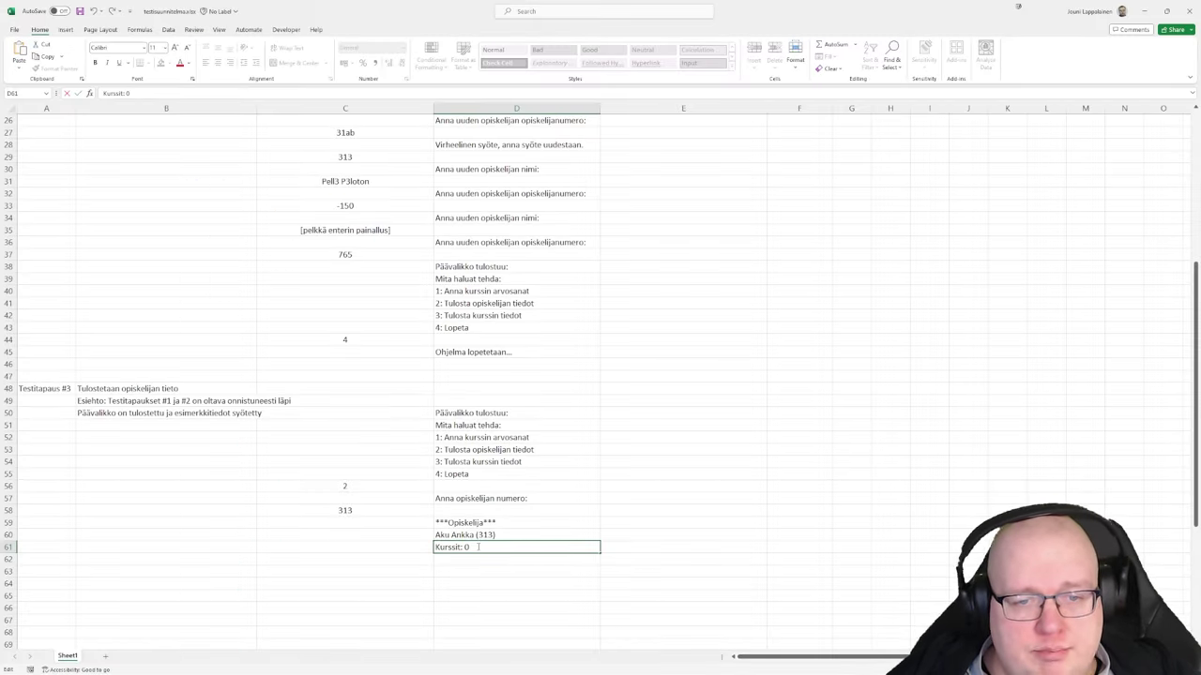
text(1  2  3  4)
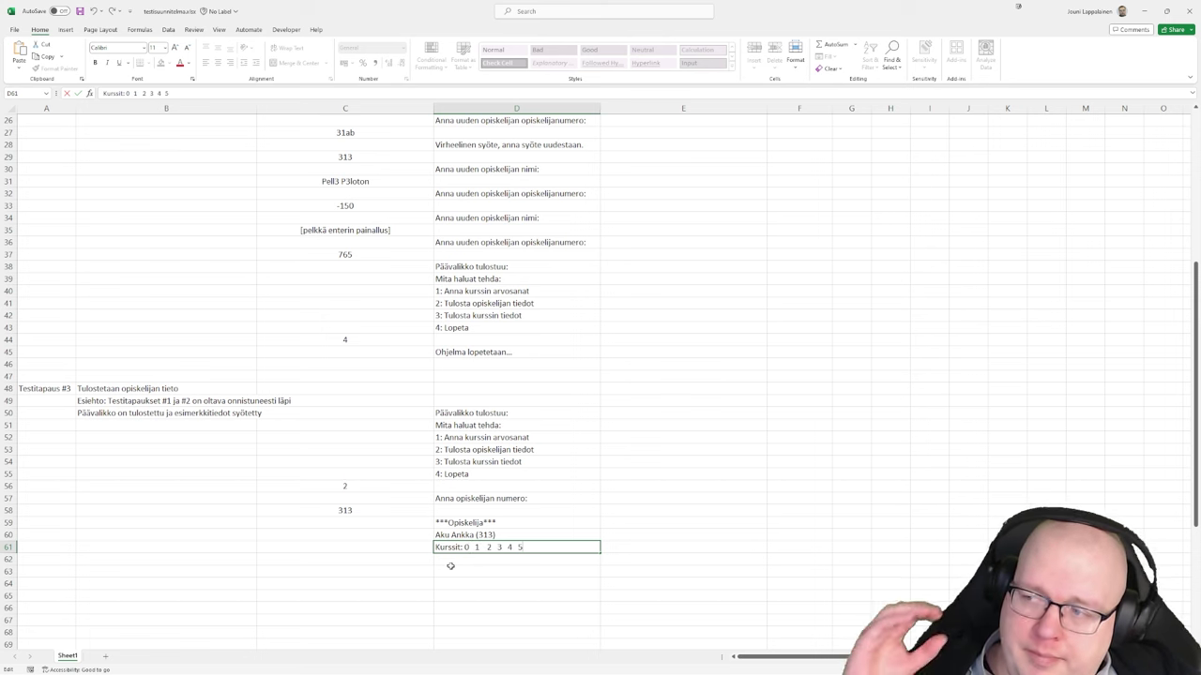
click(438, 559)
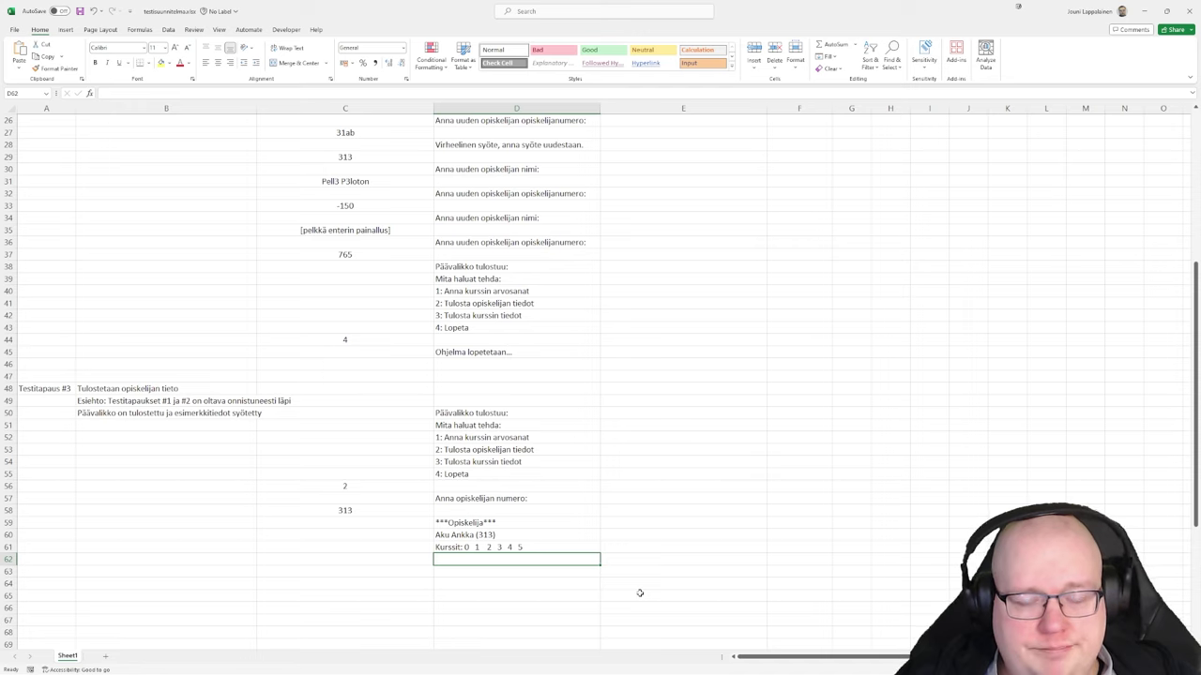
Enter five zero grades in D62, indented beneath the course numbers, and shorten the course list in D61 to 0 1 2 3 4
key(alt+Tab)
key(alt+Tab)
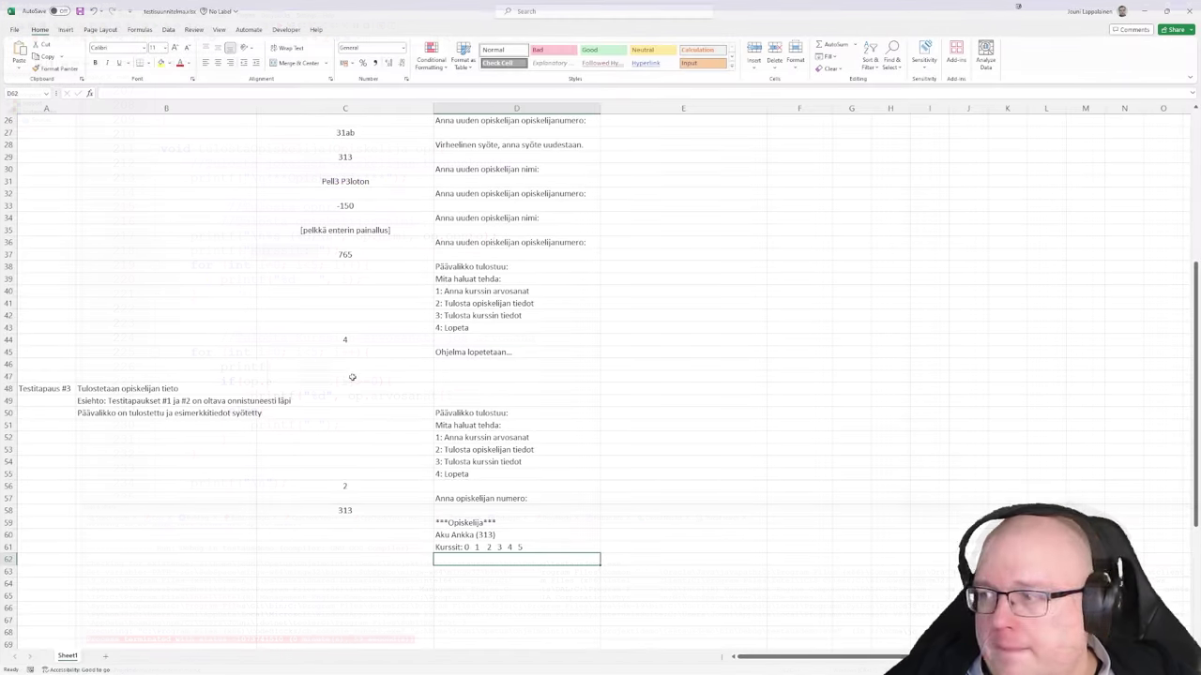
text(0  0  )
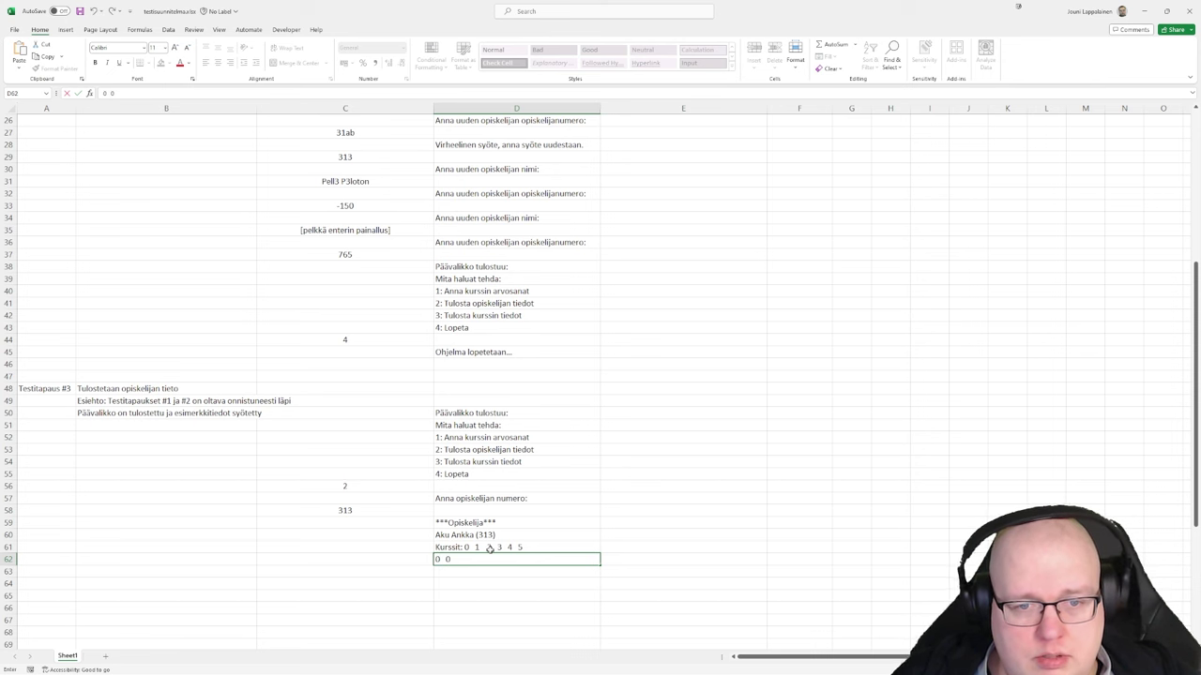
text(0  0  0)
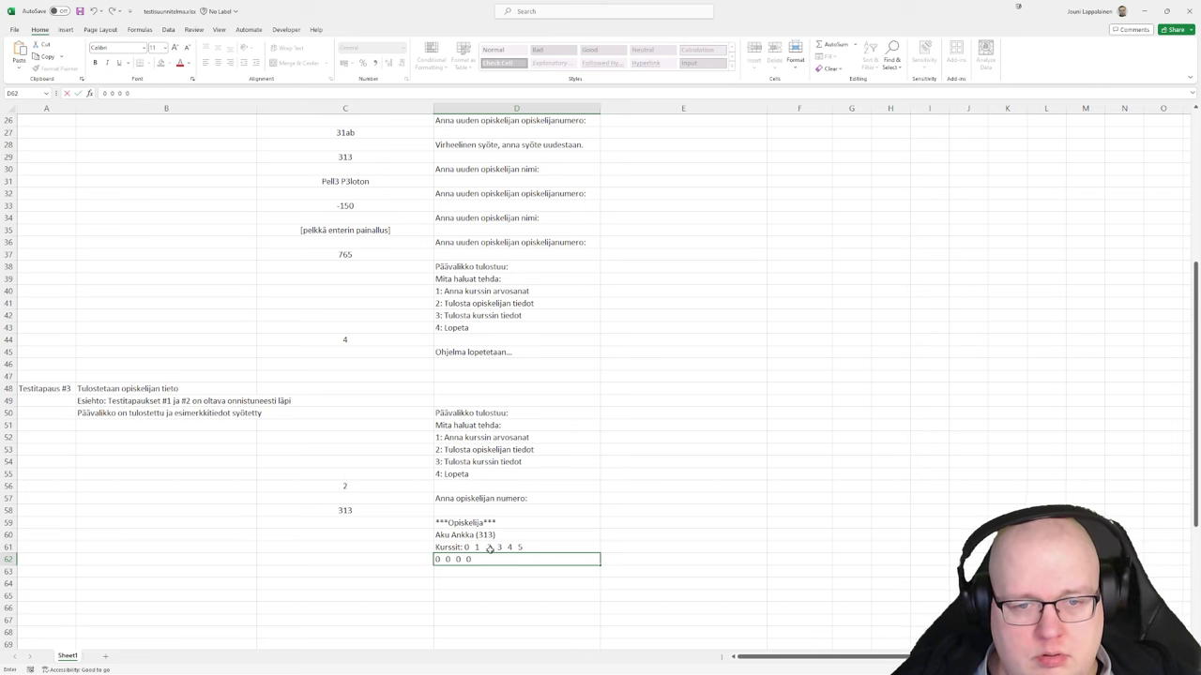
key(Left)
key(Right)
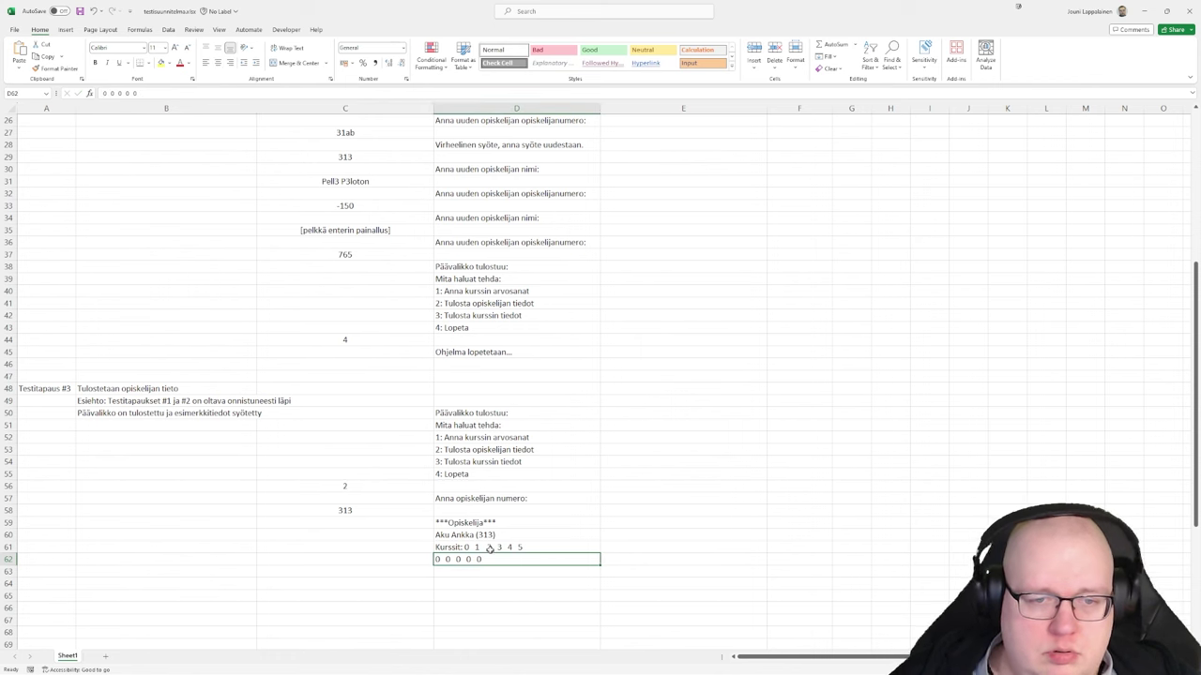
key(ctrl+z)
key(ctrl+z)
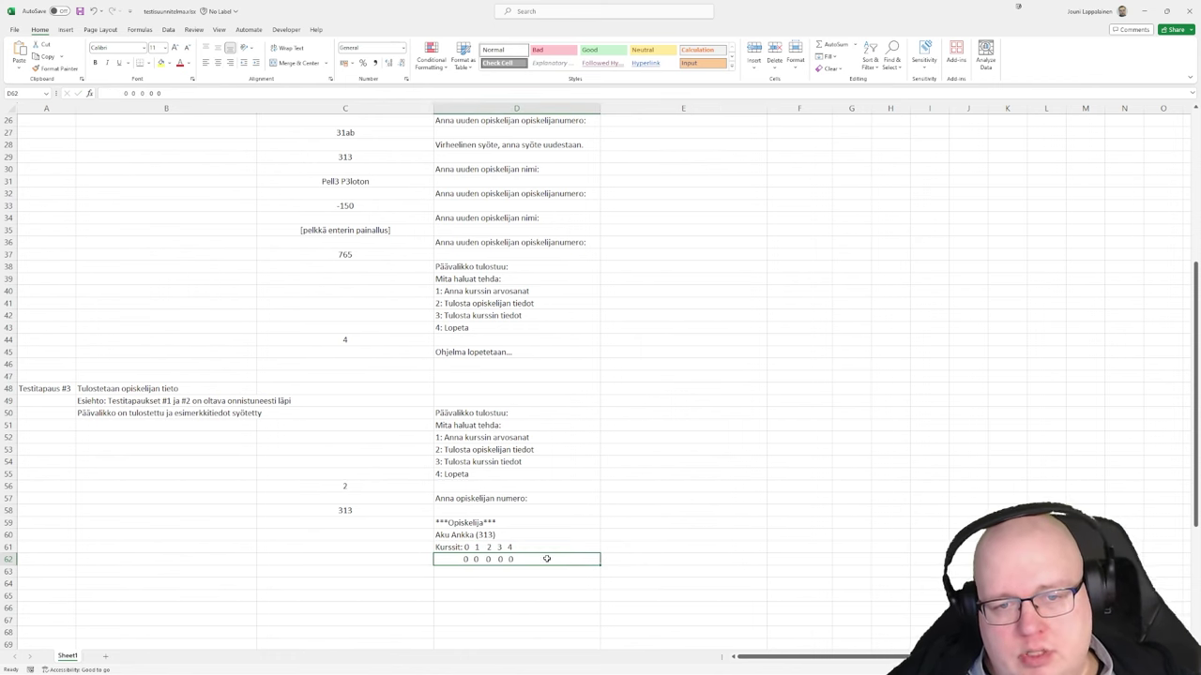
scroll(597, 518, right, 2)
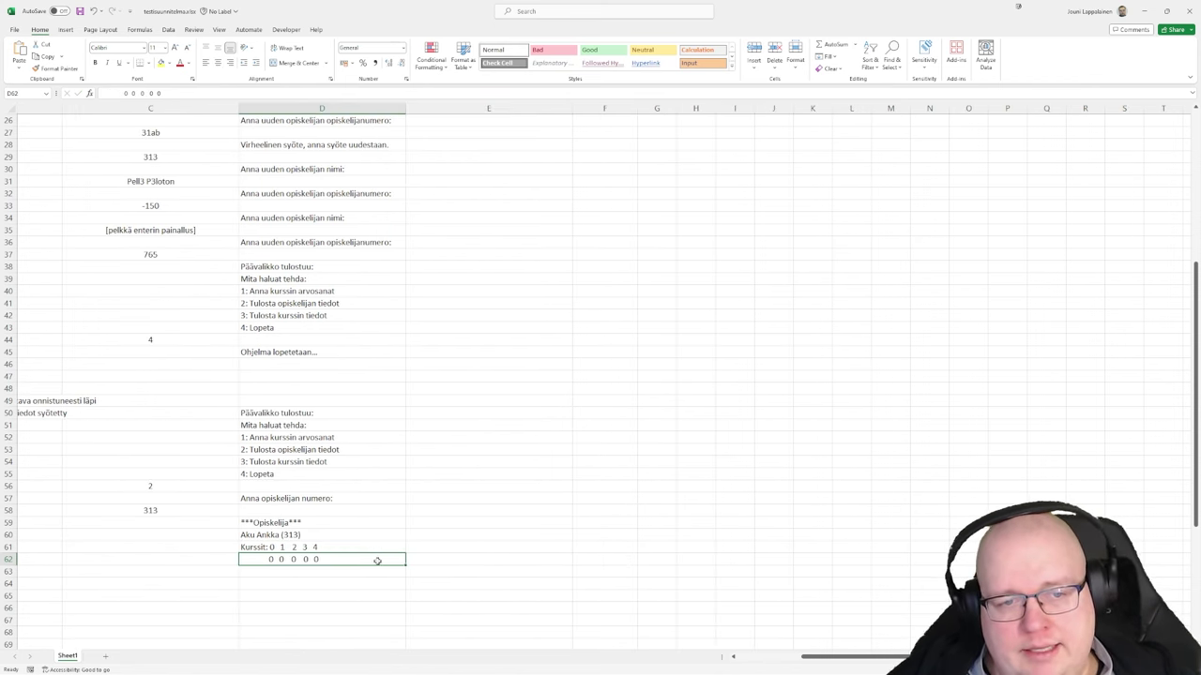